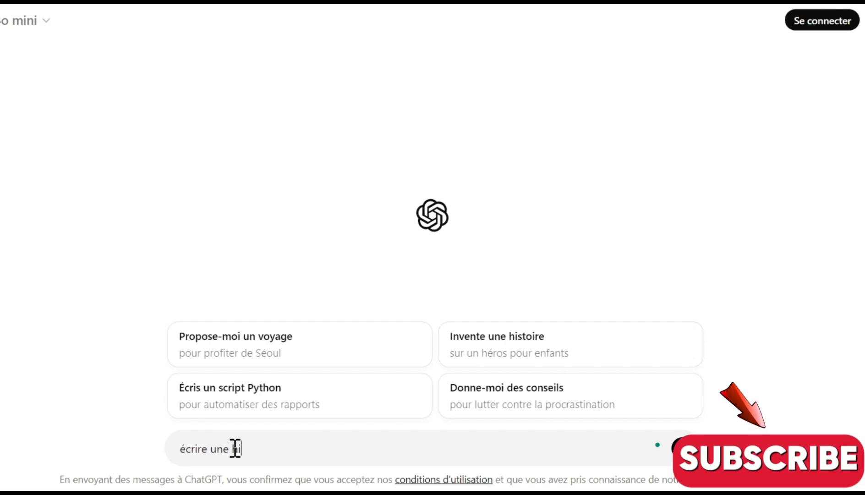
- Ask ChatGPT for a story with the message "écrire une histoire constituer de 20 scènes"
{"action": "type", "text": "e"}
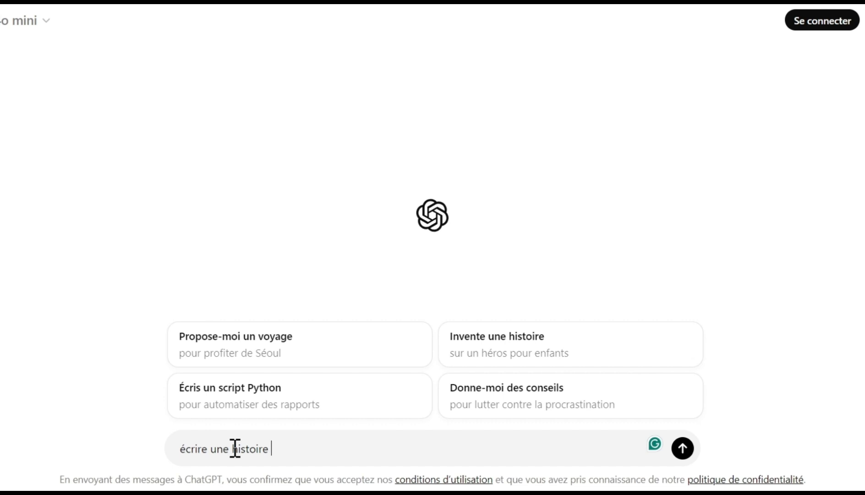
{"action": "type", "text": "constituer de 20 scènes"}
{"action": "key", "text": "Return"}
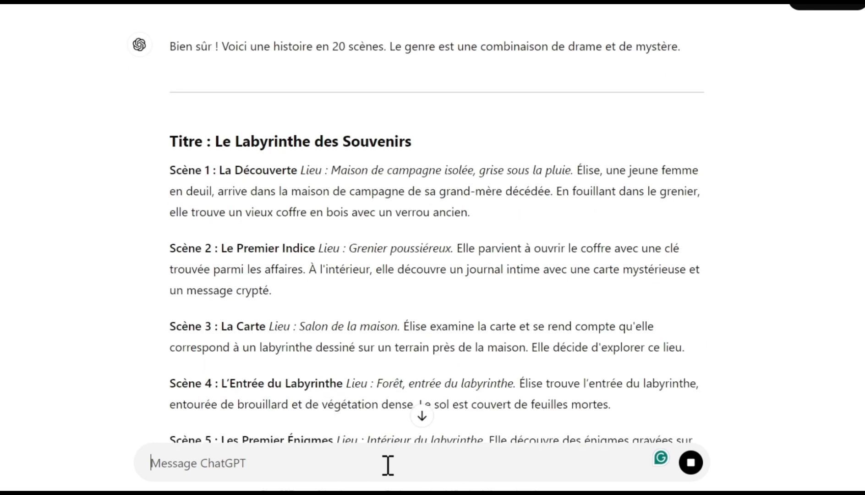
{"action": "scroll", "coordinate": [423, 366], "scroll_direction": "down", "scroll_amount": 7}
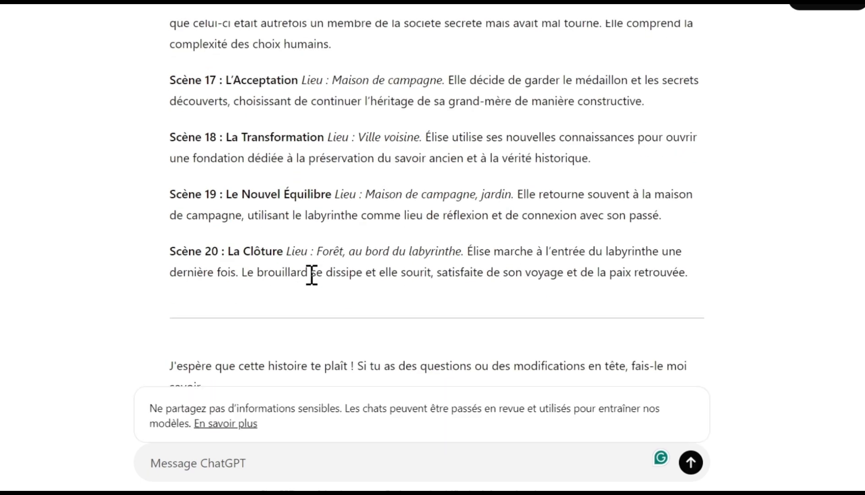
{"action": "scroll", "coordinate": [311, 274], "scroll_direction": "up", "scroll_amount": 15}
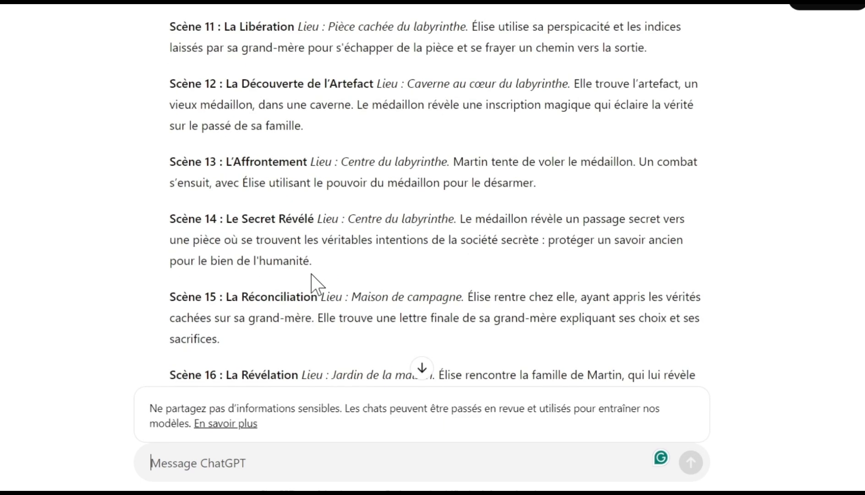
{"action": "scroll", "coordinate": [311, 274], "scroll_direction": "up", "scroll_amount": 10}
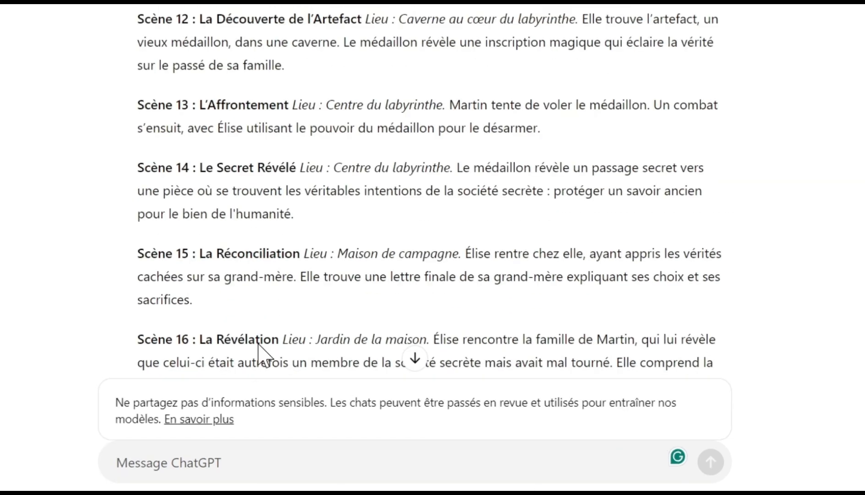
{"action": "scroll", "coordinate": [265, 335], "scroll_direction": "down", "scroll_amount": 10}
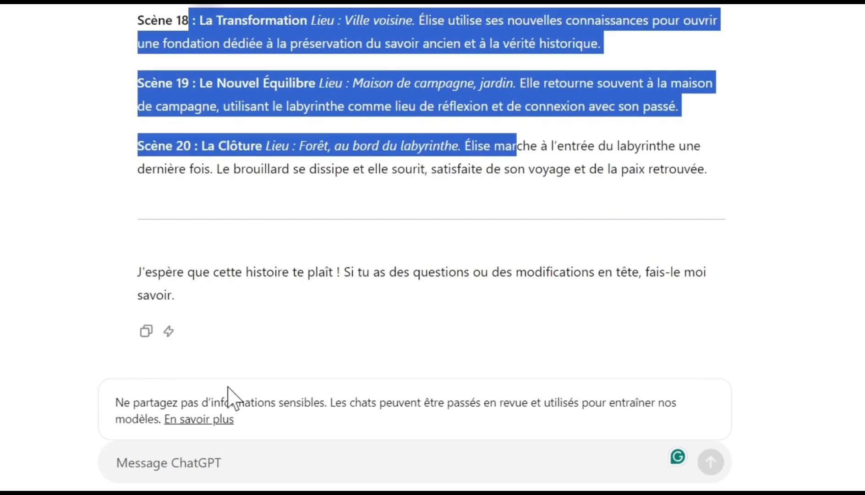
- Ask for a generation prompt covering the scenes with the message "de m'écrire un prompt pour générer c'est 20scènes"
{"action": "left_click", "coordinate": [209, 460]}
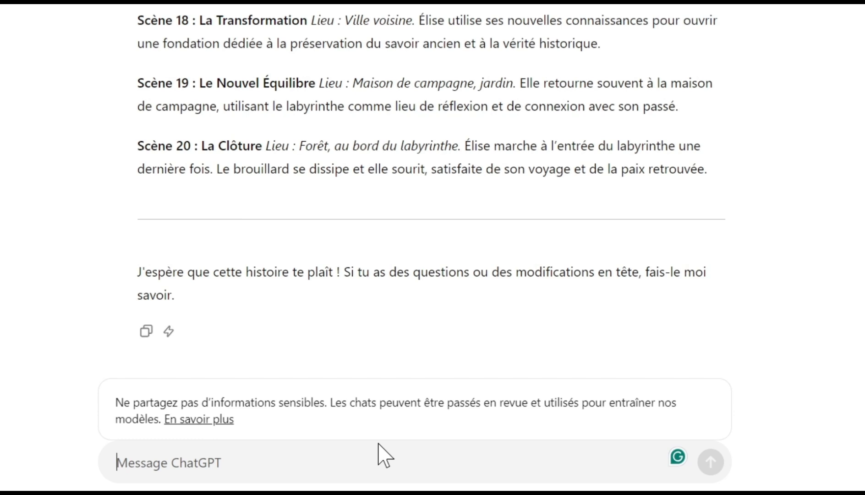
{"action": "type", "text": "de"}
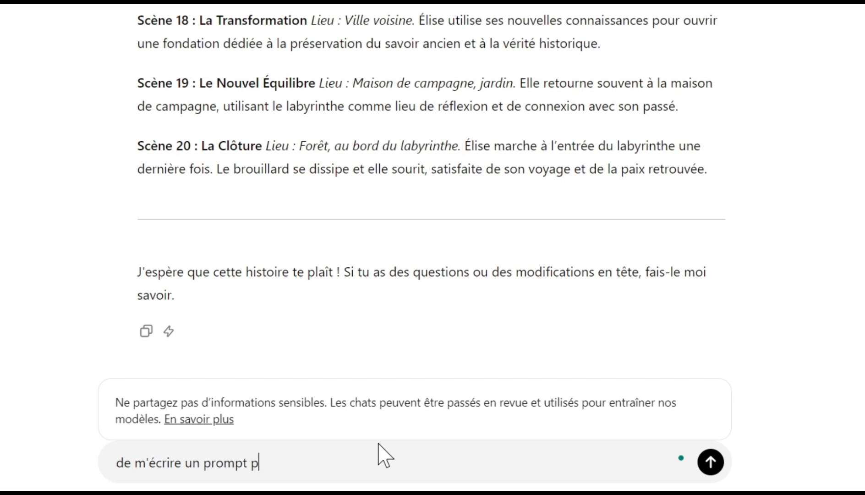
{"action": "type", "text": "m'écrire un prompt pour générer c"}
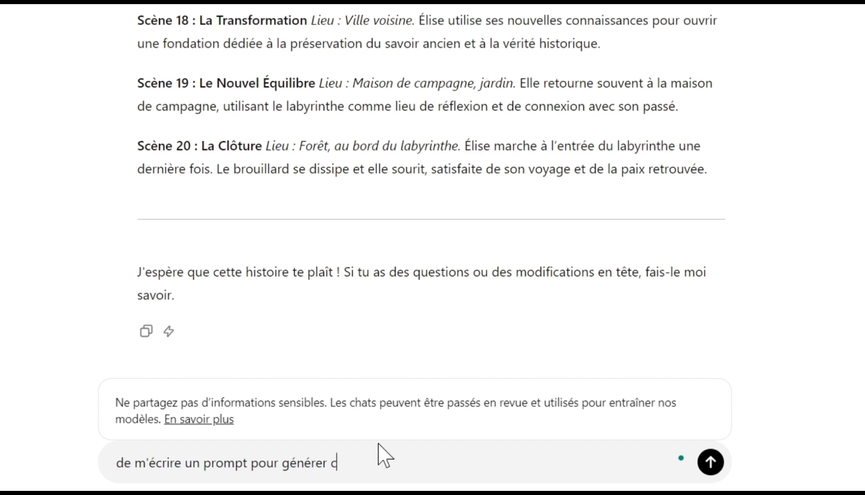
{"action": "type", "text": "'est 20scènes"}
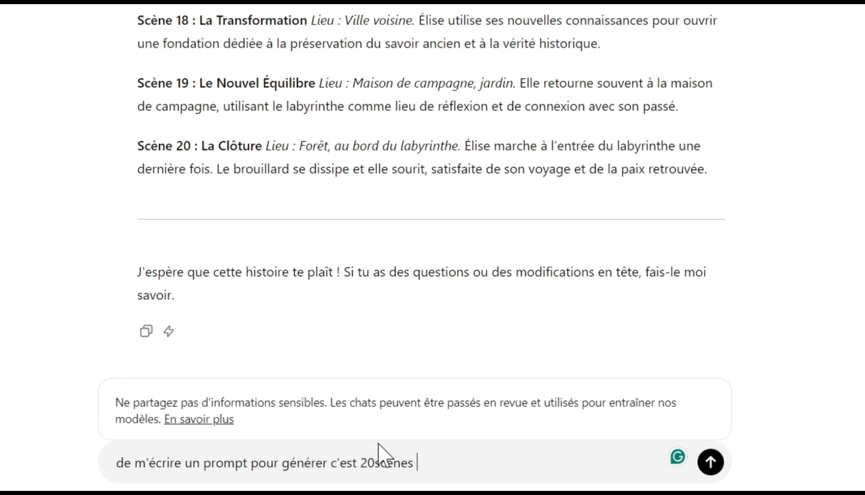
{"action": "key", "text": "Return"}
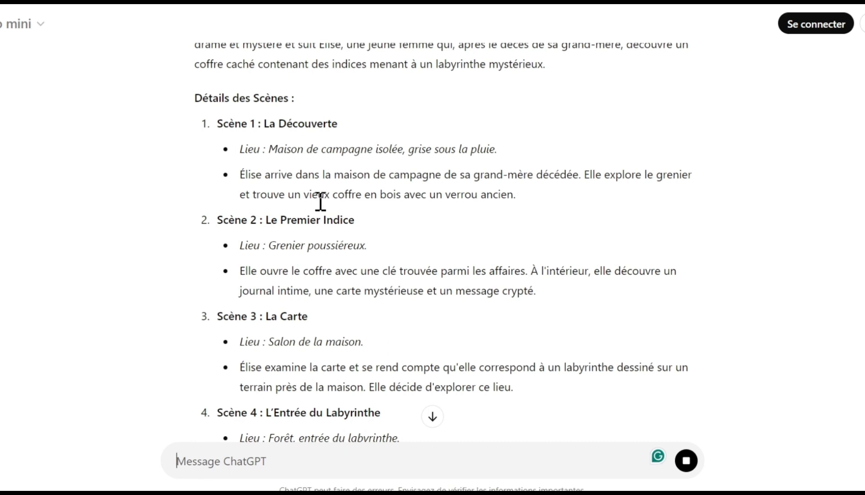
{"action": "scroll", "coordinate": [320, 202], "scroll_direction": "down", "scroll_amount": 2}
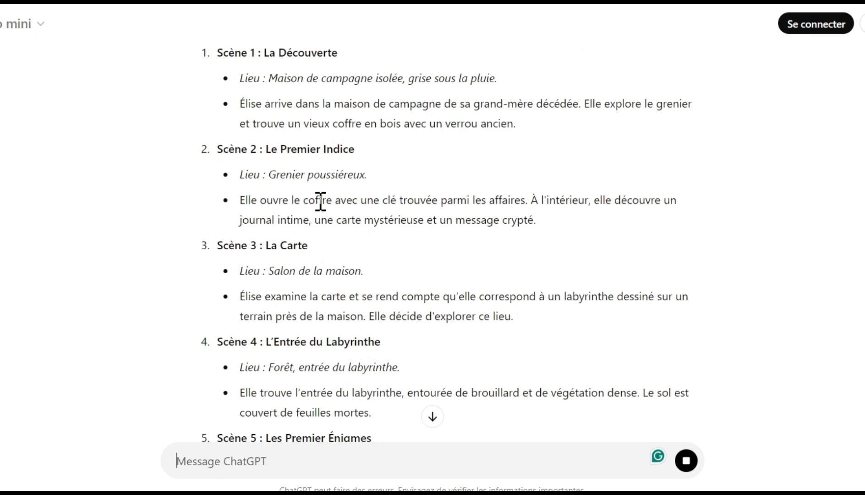
{"action": "scroll", "coordinate": [320, 202], "scroll_direction": "down", "scroll_amount": 20}
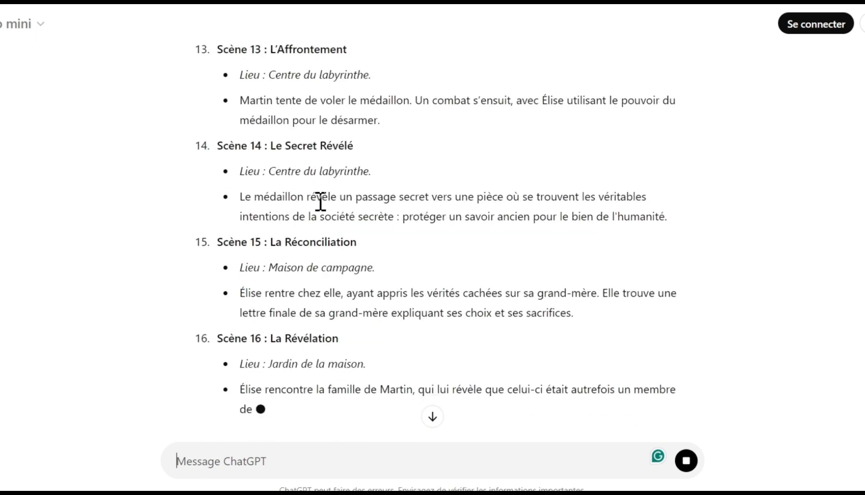
{"action": "scroll", "coordinate": [321, 202], "scroll_direction": "down", "scroll_amount": 4}
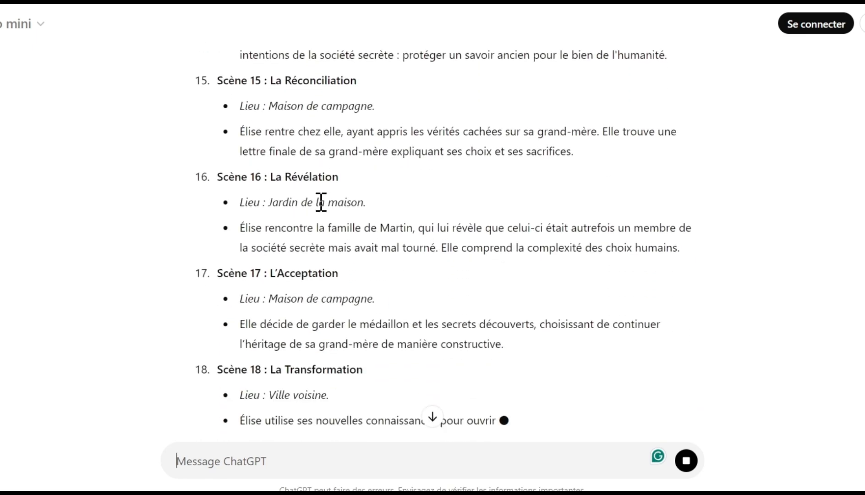
{"action": "scroll", "coordinate": [321, 202], "scroll_direction": "down", "scroll_amount": 1}
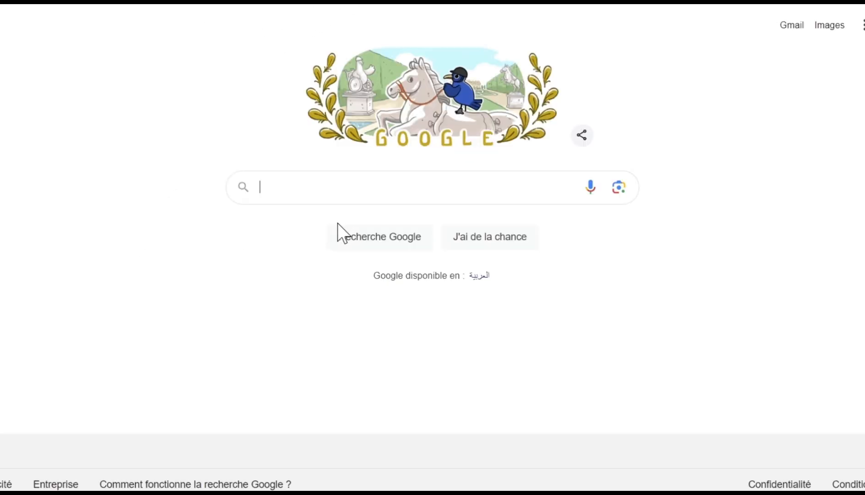
- Search Google for "leonardo", declining precise location, and open the official Leonardo AI website
{"action": "type", "text": "l"}
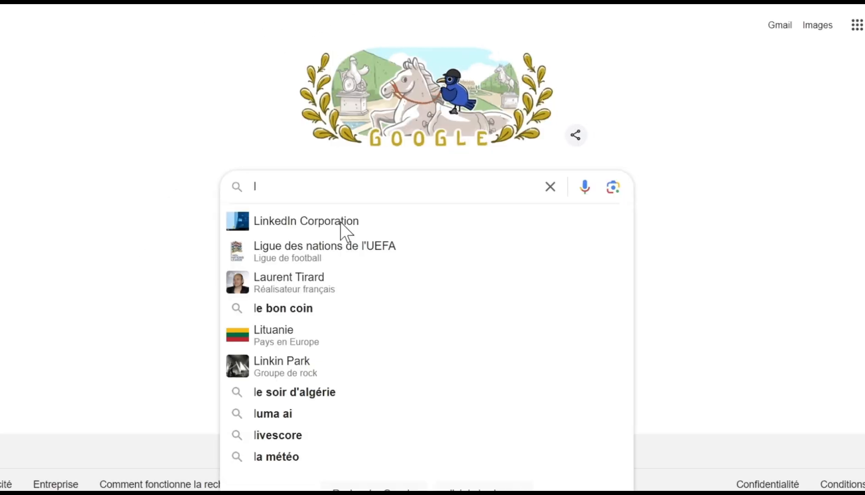
{"action": "type", "text": "eonardo"}
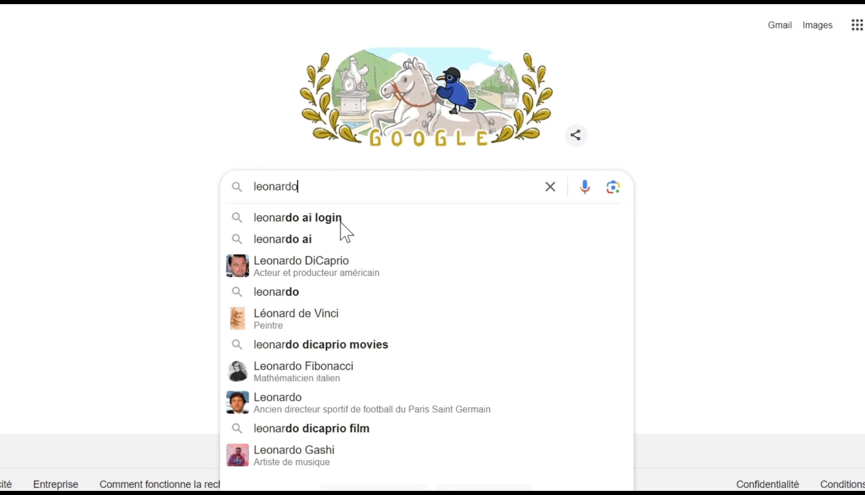
{"action": "key", "text": "Return"}
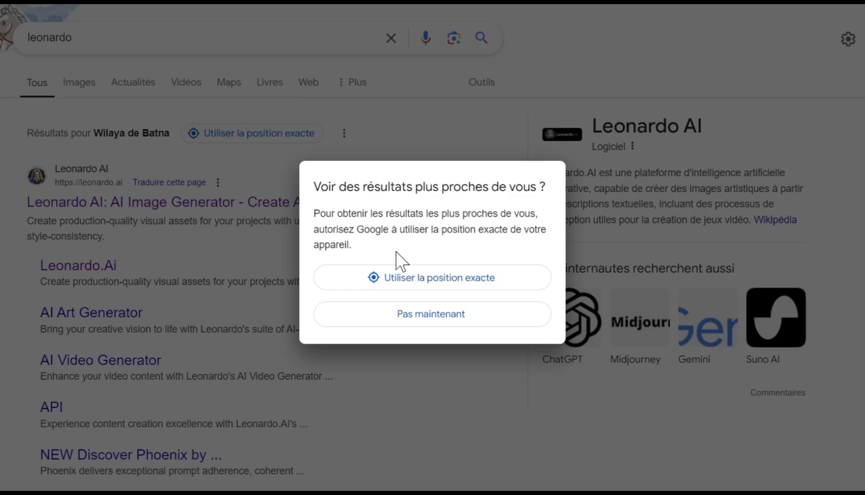
{"action": "left_click", "coordinate": [409, 316]}
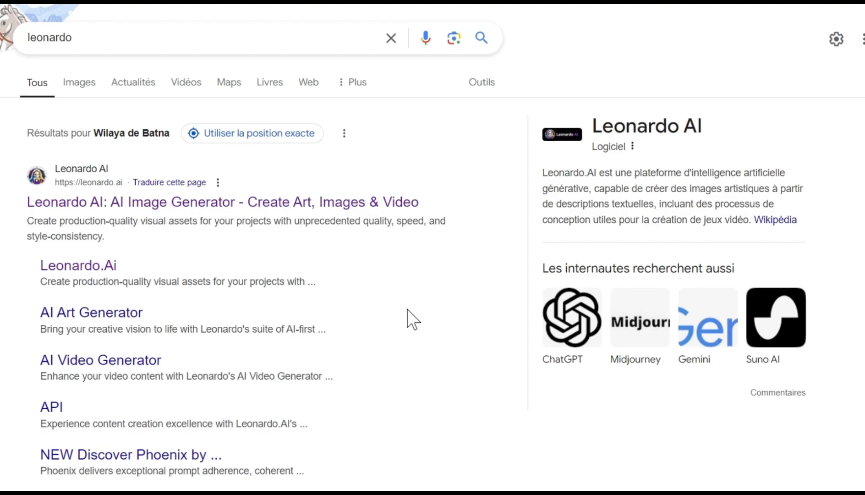
{"action": "left_click", "coordinate": [137, 192]}
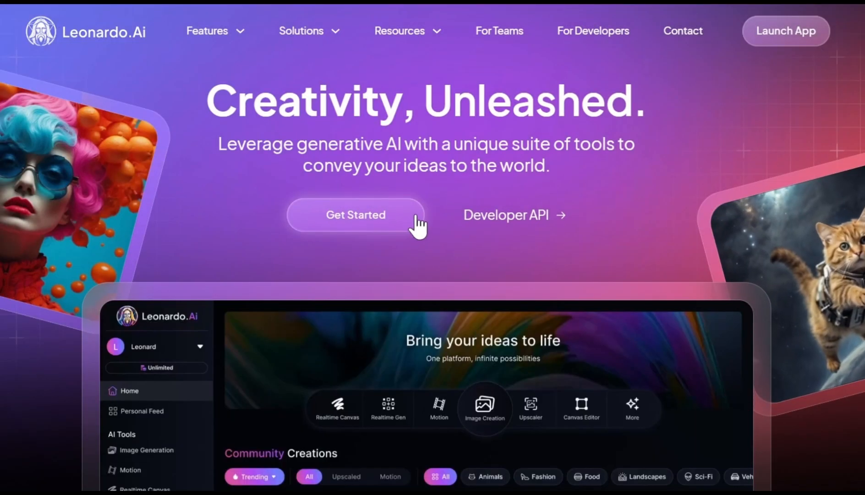
- Sign in to Leonardo.Ai and open Image Creation, declining the quick tour
{"action": "left_click", "coordinate": [400, 222]}
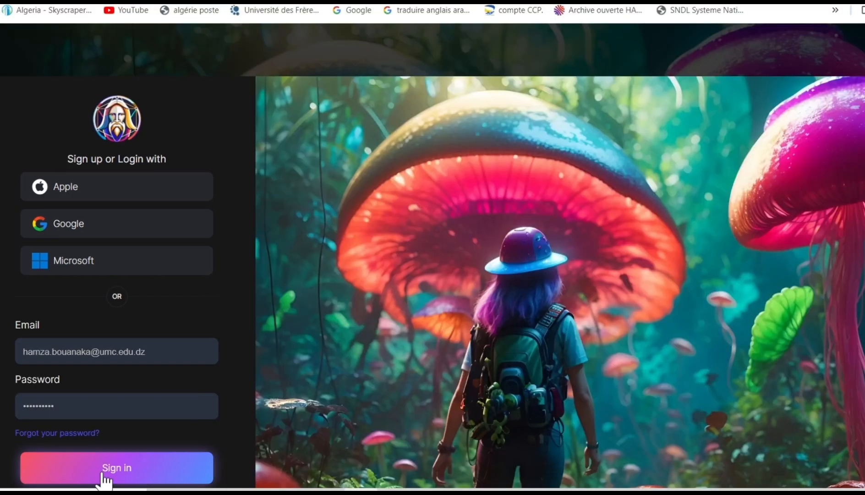
{"action": "left_click", "coordinate": [80, 483]}
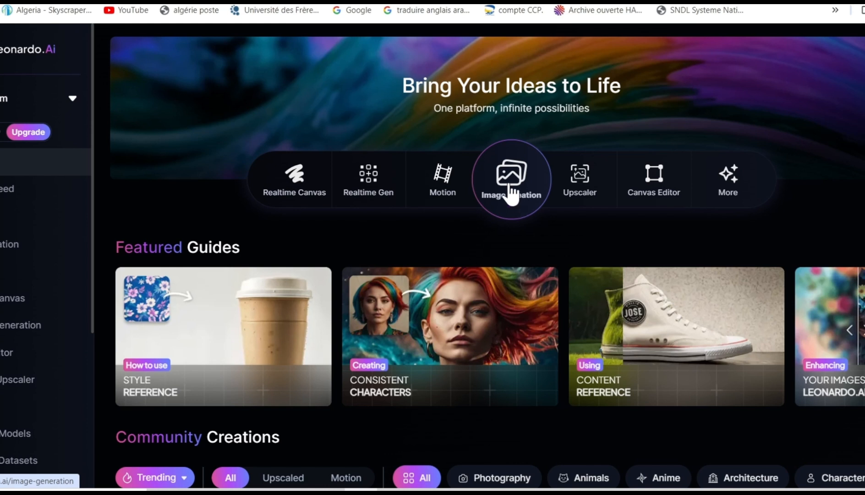
{"action": "mouse_move", "coordinate": [6, 138]}
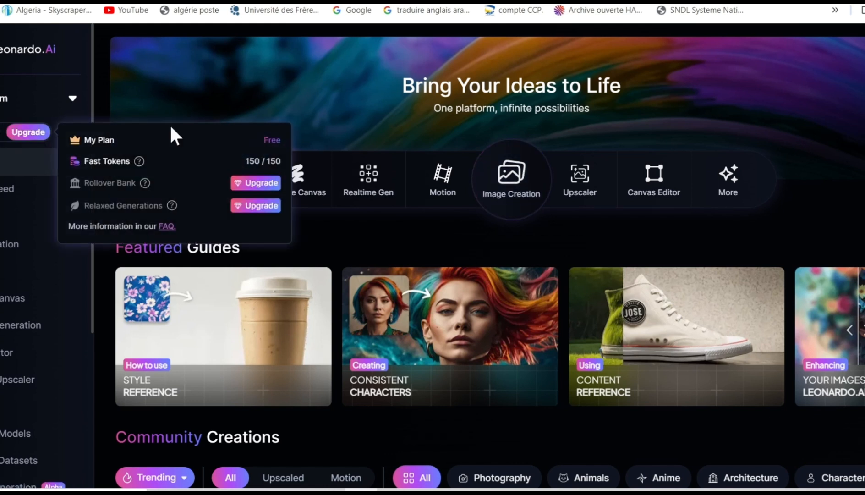
{"action": "left_click", "coordinate": [514, 175]}
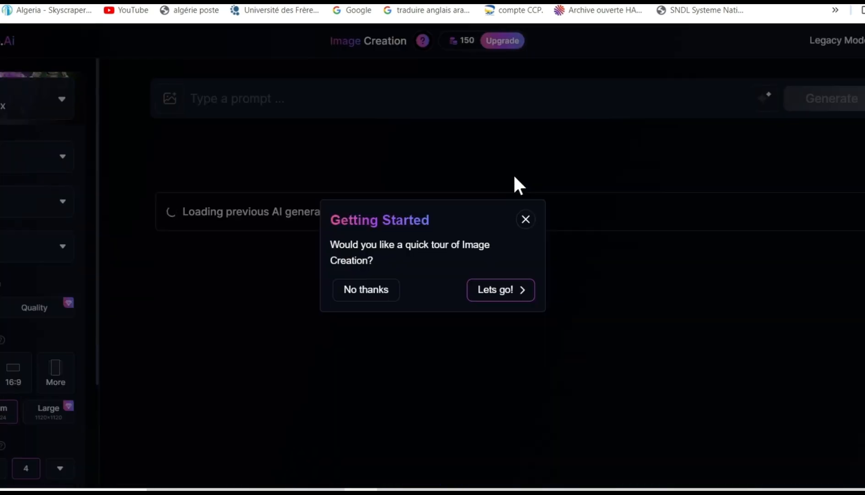
{"action": "left_click", "coordinate": [375, 291]}
- Switch to the ChatGPT conversation and copy the location and description of Scène 1 : La Découverte
{"action": "left_click", "coordinate": [472, 158]}
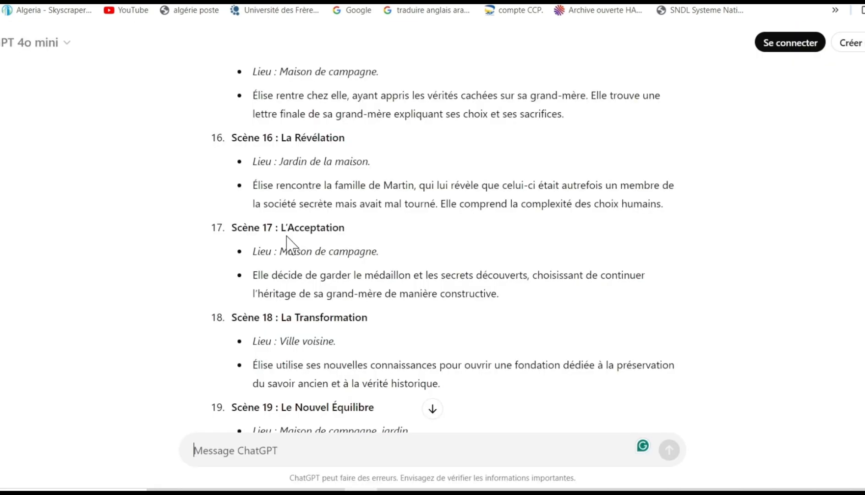
{"action": "scroll", "coordinate": [286, 243], "scroll_direction": "up", "scroll_amount": 15}
{"action": "scroll", "coordinate": [290, 245], "scroll_direction": "up", "scroll_amount": 15}
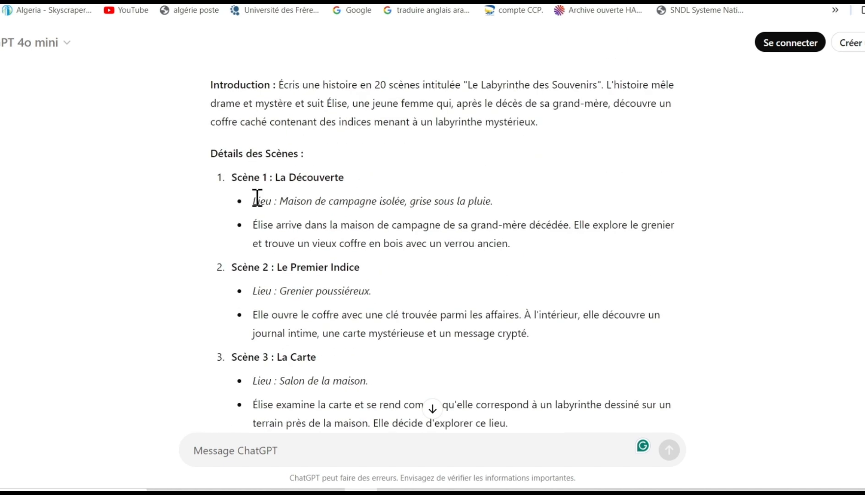
{"action": "left_click_drag", "start_coordinate": [255, 200], "coordinate": [538, 247]}
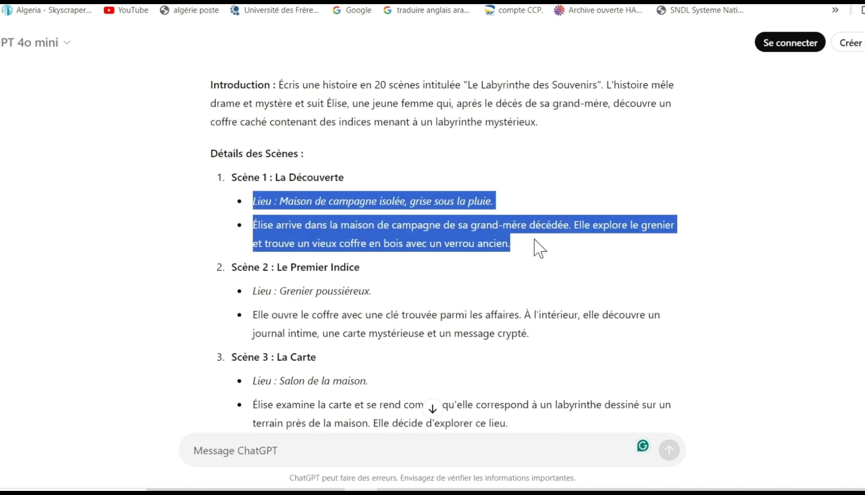
{"action": "right_click", "coordinate": [477, 232]}
{"action": "left_click", "coordinate": [494, 248]}
- Return to Leonardo.Ai Image Creation and paste the copied scene text as the image prompt
{"action": "left_click", "coordinate": [280, 1]}
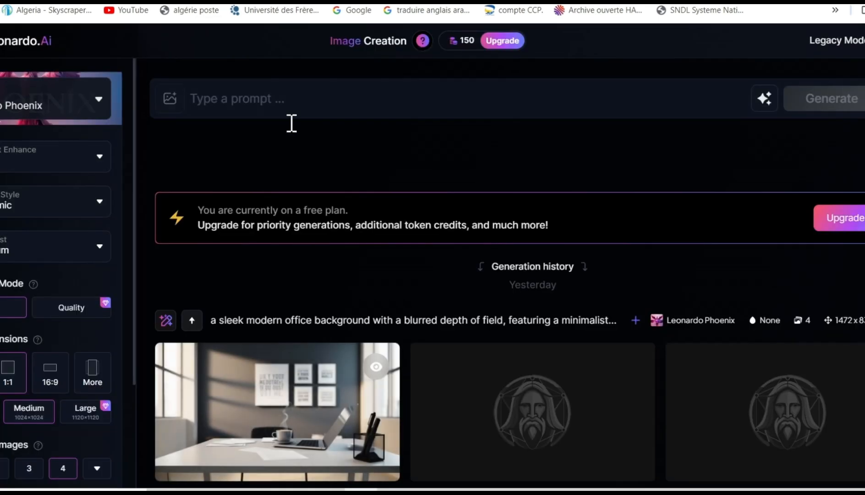
{"action": "right_click", "coordinate": [240, 94]}
{"action": "left_click", "coordinate": [258, 225]}
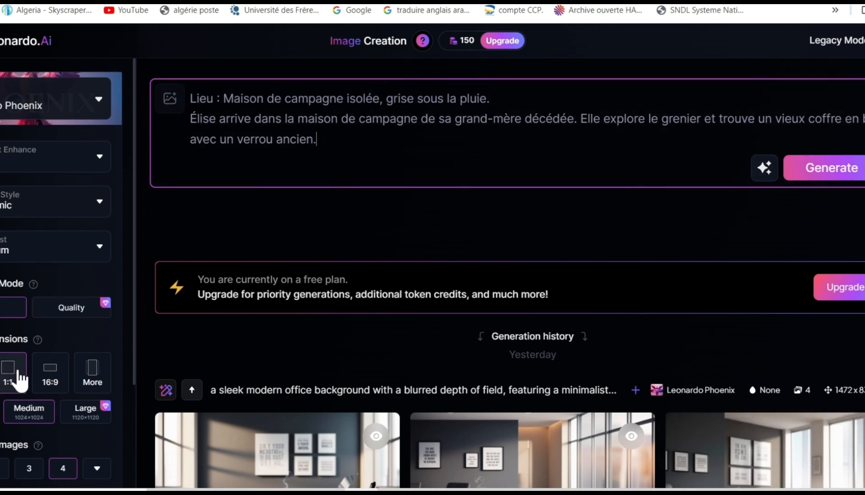
- Generate images from the scene prompt with 16:9 dimensions and the 3D Render preset style
{"action": "left_click", "coordinate": [51, 379]}
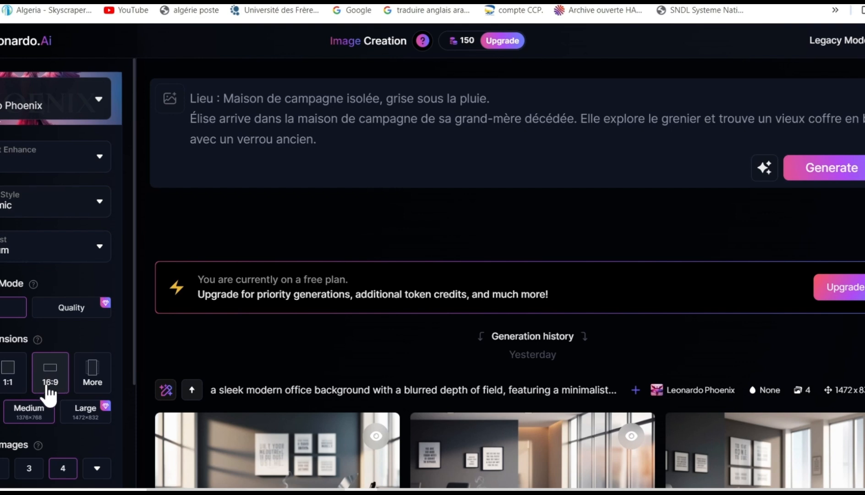
{"action": "left_click", "coordinate": [97, 161]}
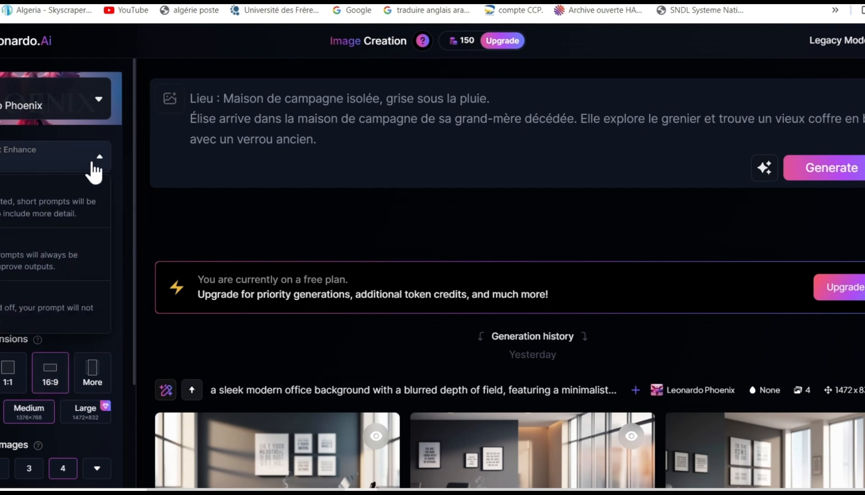
{"action": "left_click", "coordinate": [92, 165]}
{"action": "left_click", "coordinate": [42, 209]}
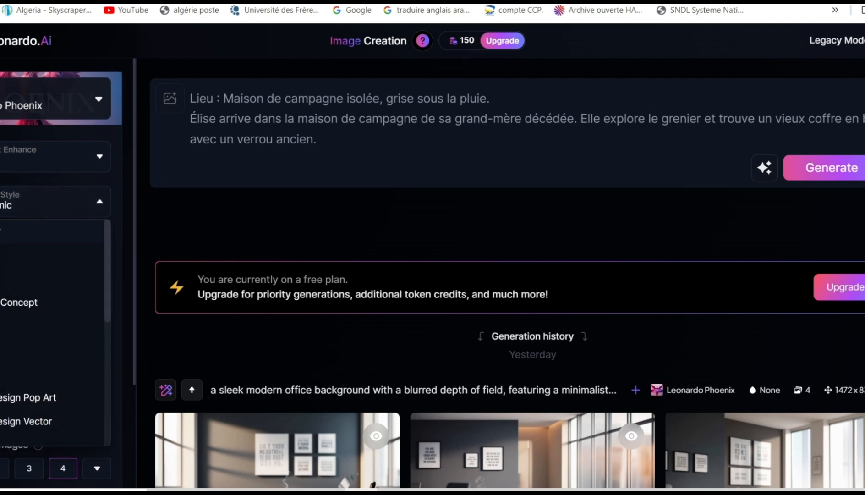
{"action": "left_click", "coordinate": [9, 231]}
{"action": "scroll", "coordinate": [17, 273], "scroll_direction": "down", "scroll_amount": 3}
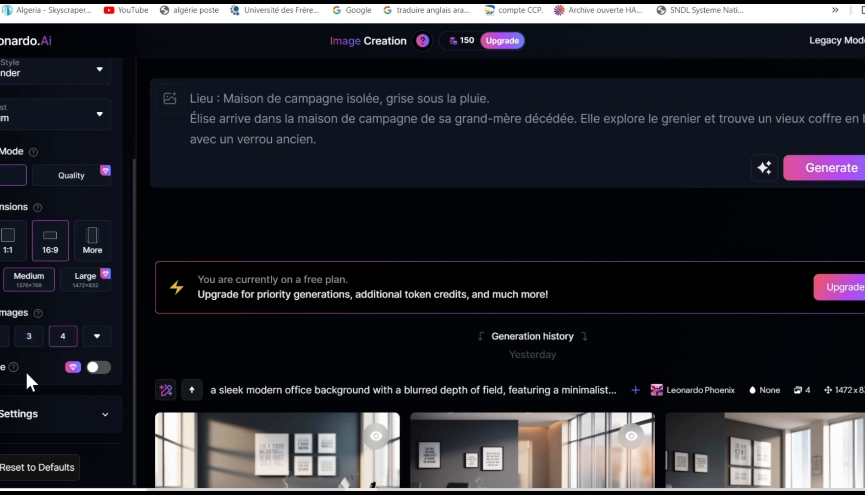
{"action": "left_click", "coordinate": [829, 178]}
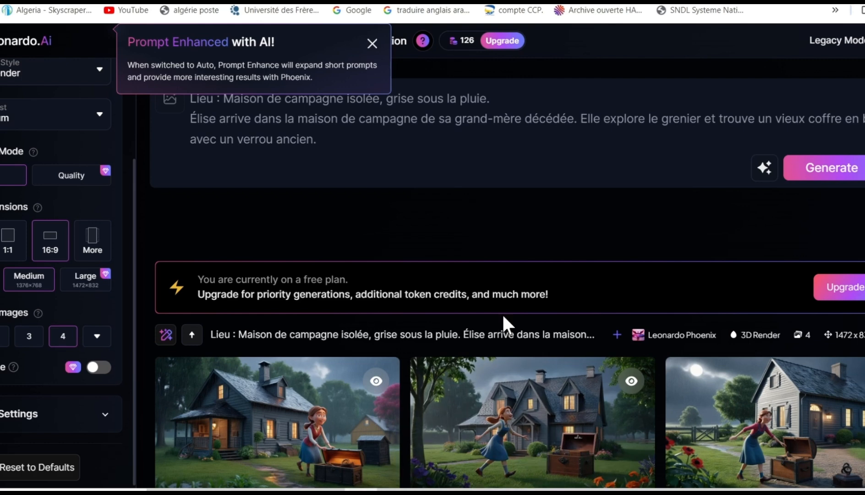
{"action": "scroll", "coordinate": [502, 313], "scroll_direction": "down", "scroll_amount": 5}
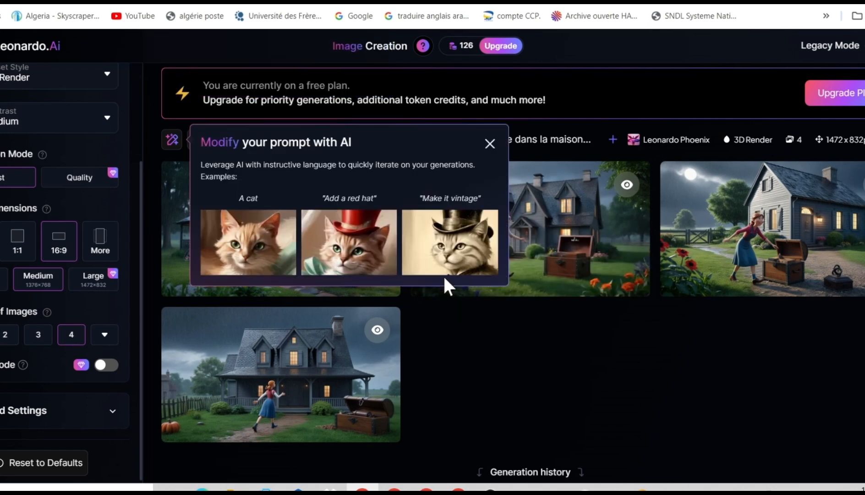
- Dismiss the prompt-modification tip and try to download the second generated image
{"action": "left_click", "coordinate": [490, 145]}
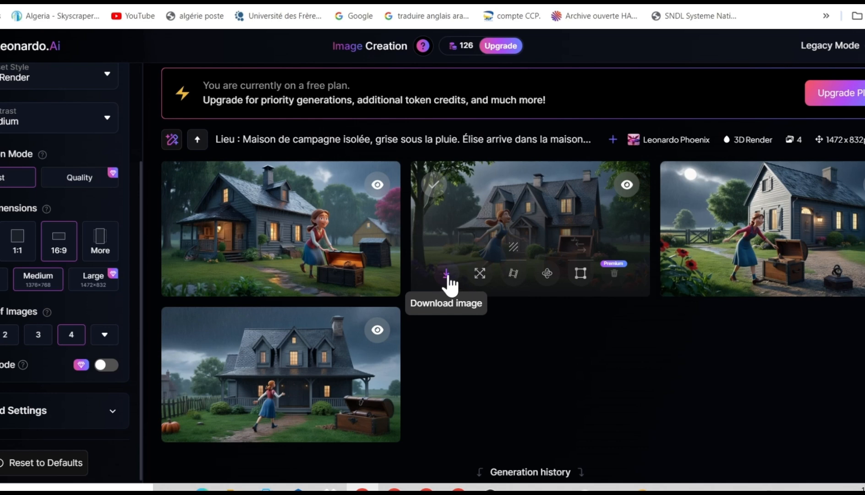
{"action": "left_click", "coordinate": [446, 275]}
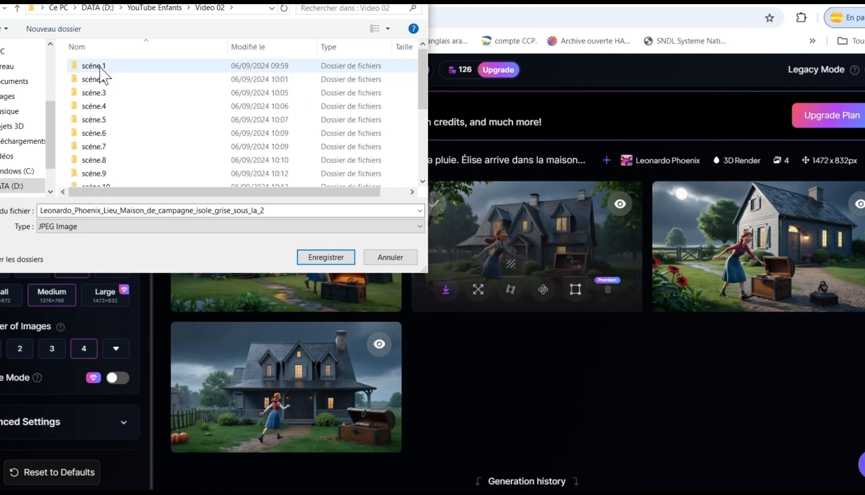
{"action": "left_click", "coordinate": [382, 258]}
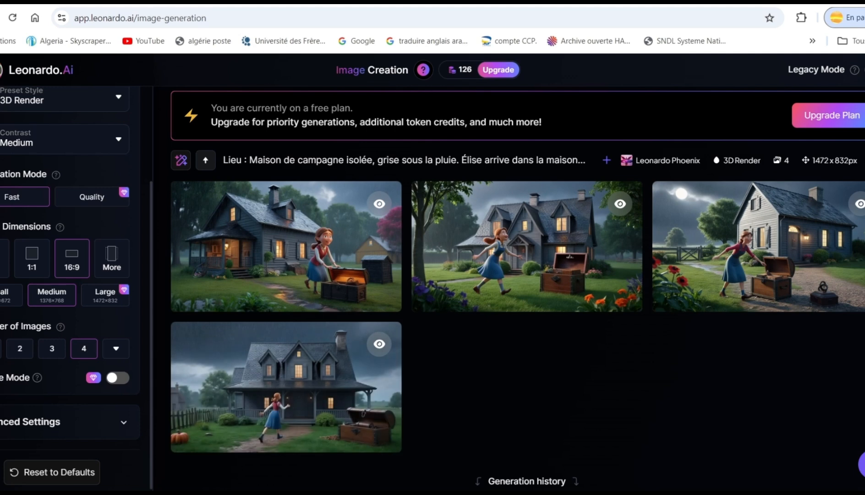
- Switch to the ChatGPT conversation and copy the location and description of Scène 2 : Le Premier Indice
{"action": "left_click", "coordinate": [137, 2]}
{"action": "scroll", "coordinate": [306, 271], "scroll_direction": "down", "scroll_amount": 1}
{"action": "scroll", "coordinate": [306, 274], "scroll_direction": "down", "scroll_amount": 2}
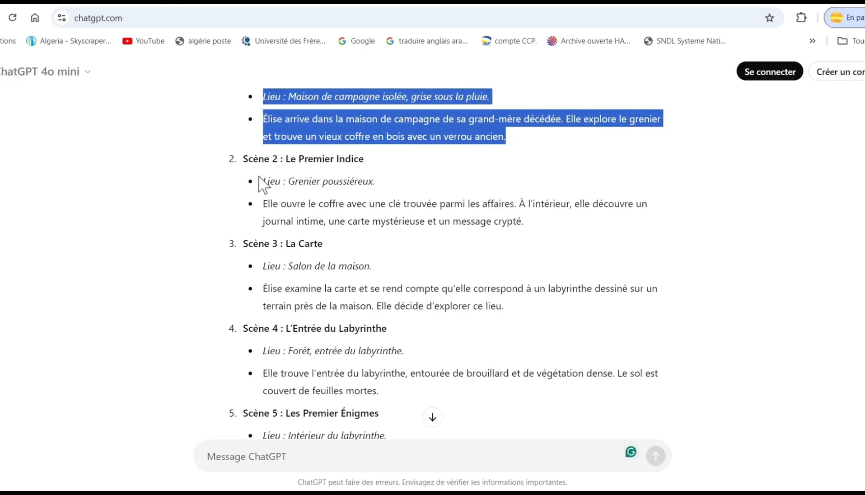
{"action": "left_click_drag", "start_coordinate": [260, 181], "coordinate": [547, 229]}
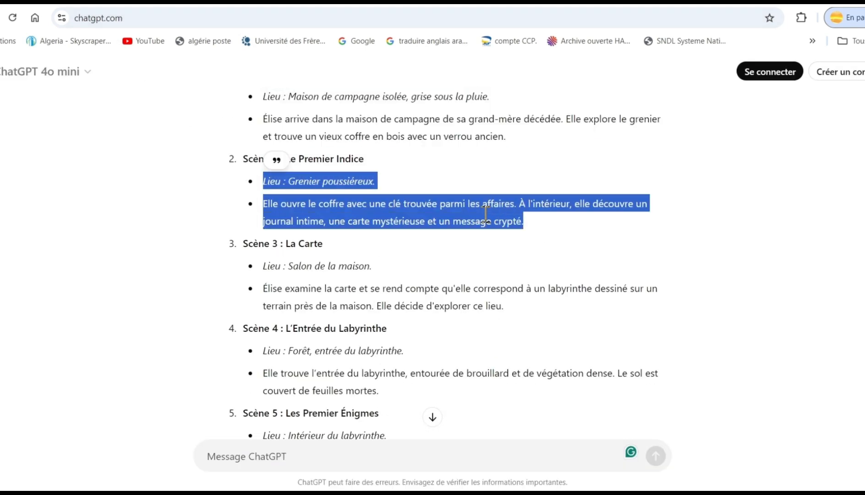
{"action": "right_click", "coordinate": [455, 208]}
{"action": "left_click", "coordinate": [470, 222]}
- Return to Leonardo.Ai Image Creation and replace the existing prompt with the copied Scène 2 text
{"action": "left_click", "coordinate": [300, 4]}
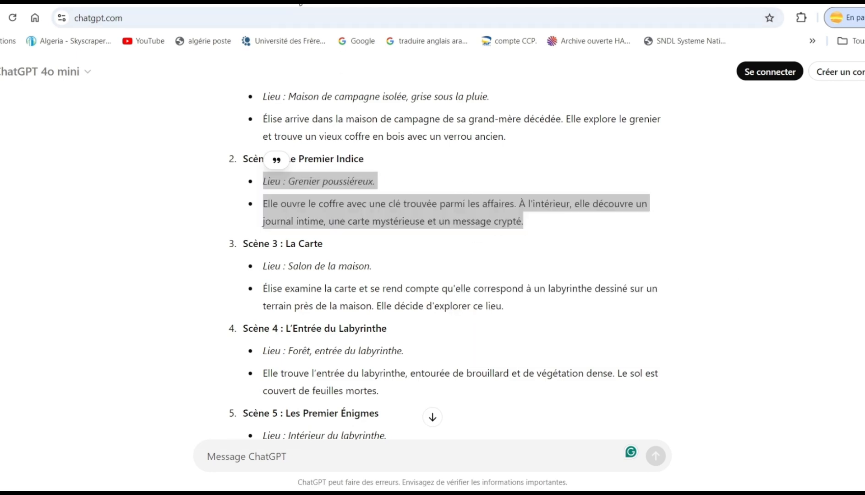
{"action": "scroll", "coordinate": [458, 256], "scroll_direction": "up", "scroll_amount": 4}
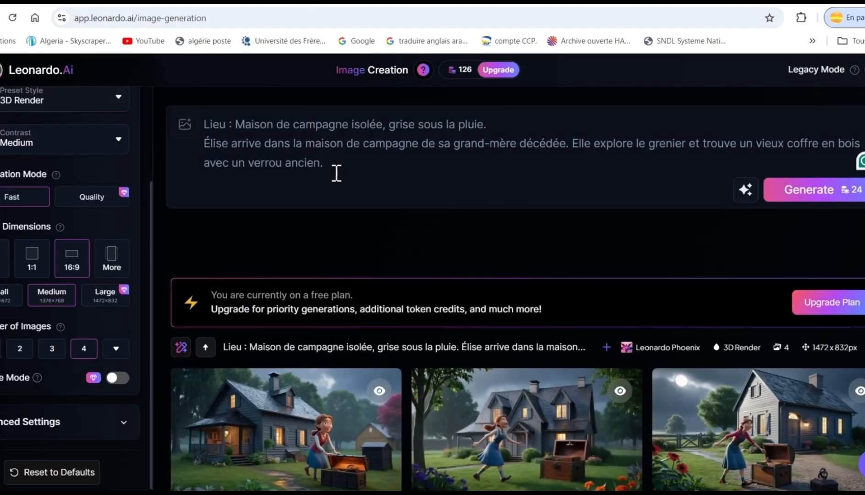
{"action": "left_click_drag", "start_coordinate": [337, 173], "coordinate": [185, 125]}
{"action": "right_click", "coordinate": [246, 130]}
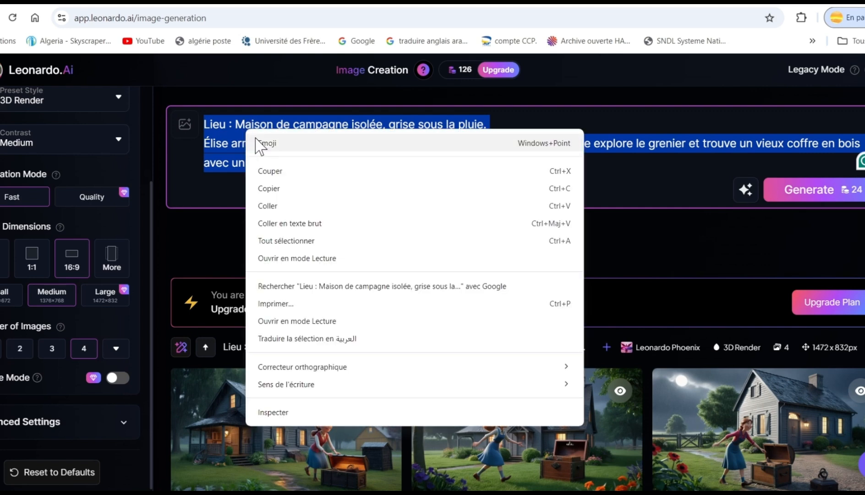
{"action": "left_click", "coordinate": [274, 206]}
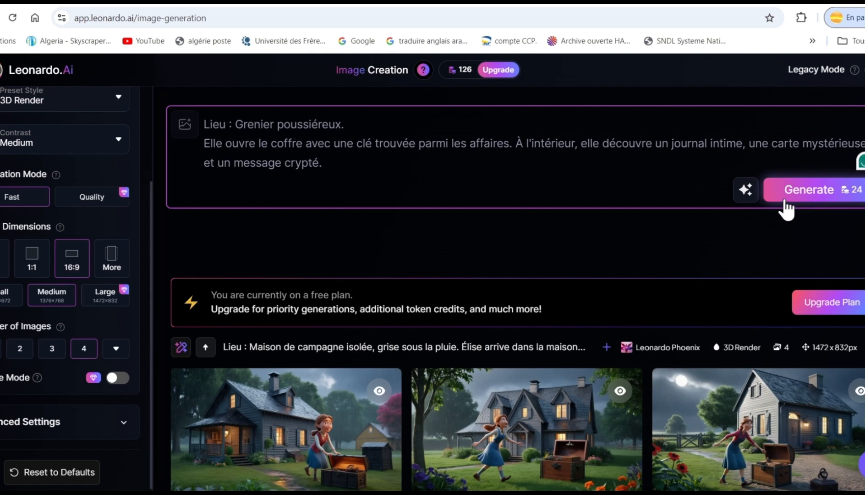
{"action": "scroll", "coordinate": [726, 236], "scroll_direction": "down", "scroll_amount": 2}
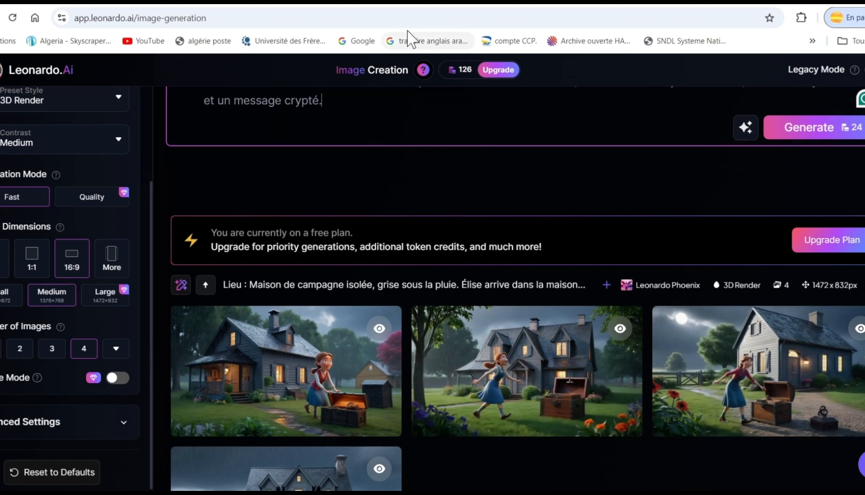
- Search Google for "runway" in a new browser tab and open the runwayml.com site
{"action": "left_click", "coordinate": [439, 5]}
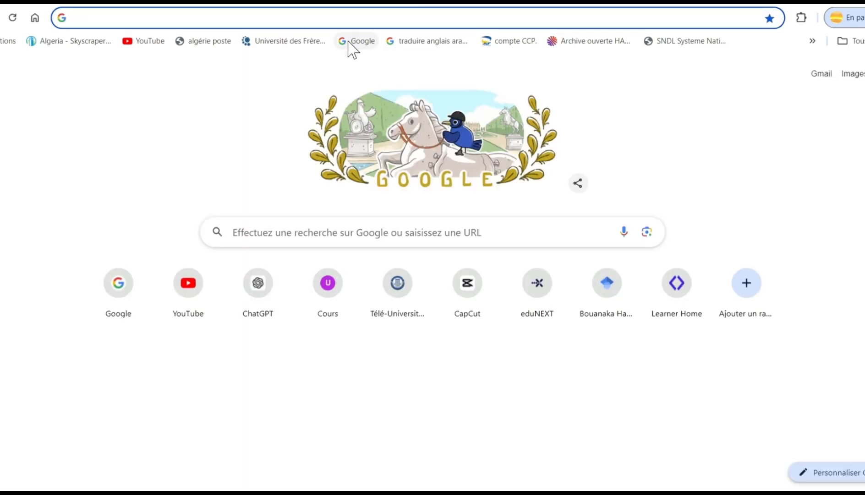
{"action": "left_click", "coordinate": [355, 42]}
{"action": "type", "text": "ru"}
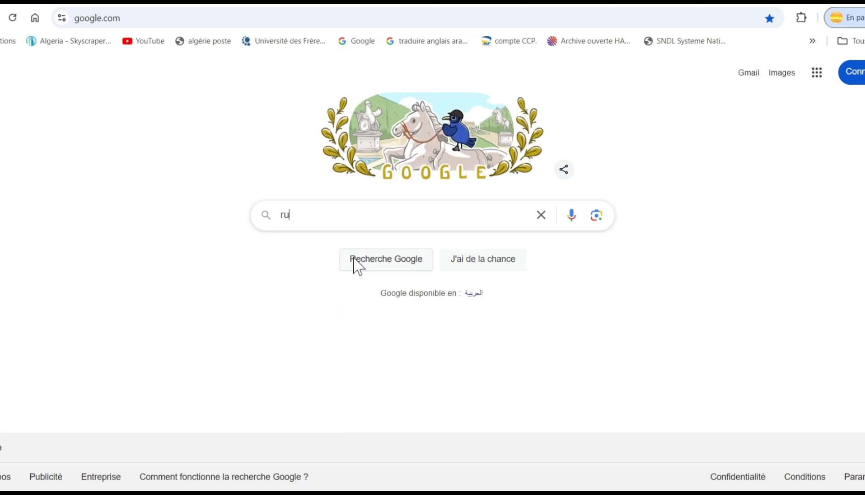
{"action": "type", "text": "nway"}
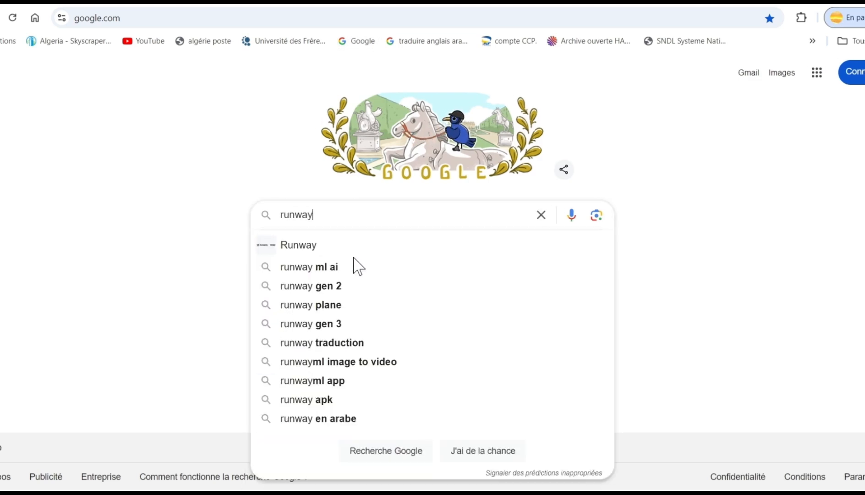
{"action": "key", "text": "Return"}
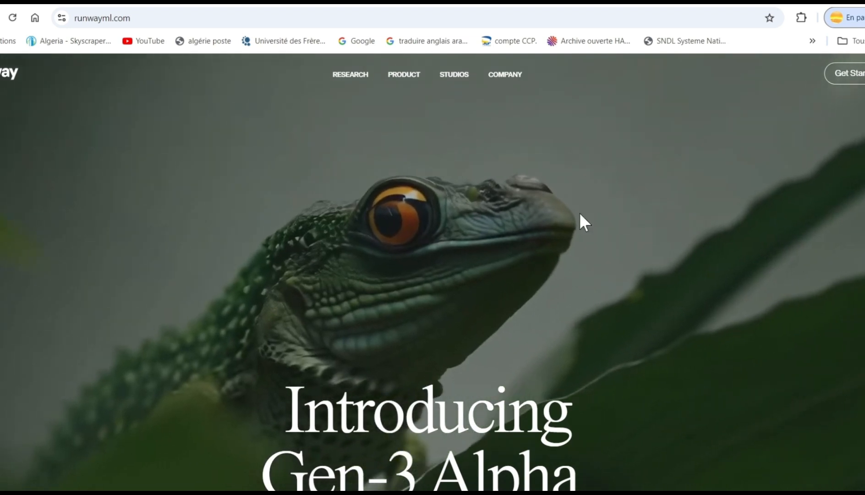
- Sign in to Runway with Google, using the saved account e-mail and account password
{"action": "left_click", "coordinate": [857, 74]}
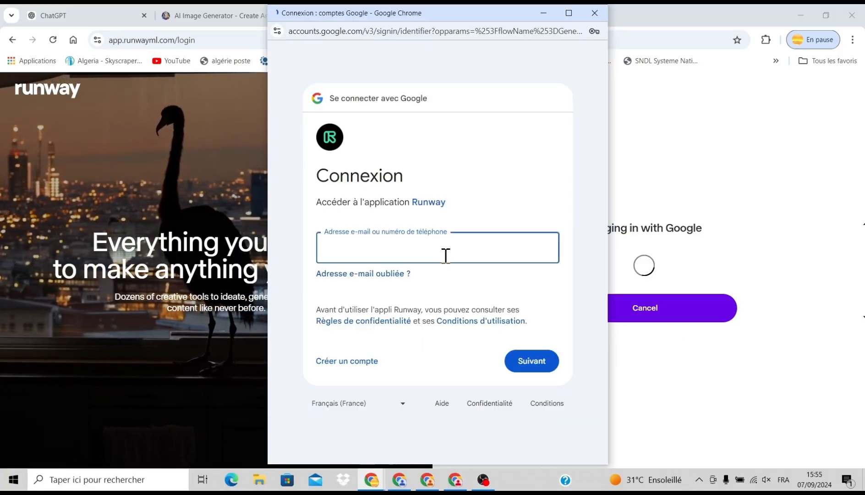
{"action": "left_click", "coordinate": [423, 248]}
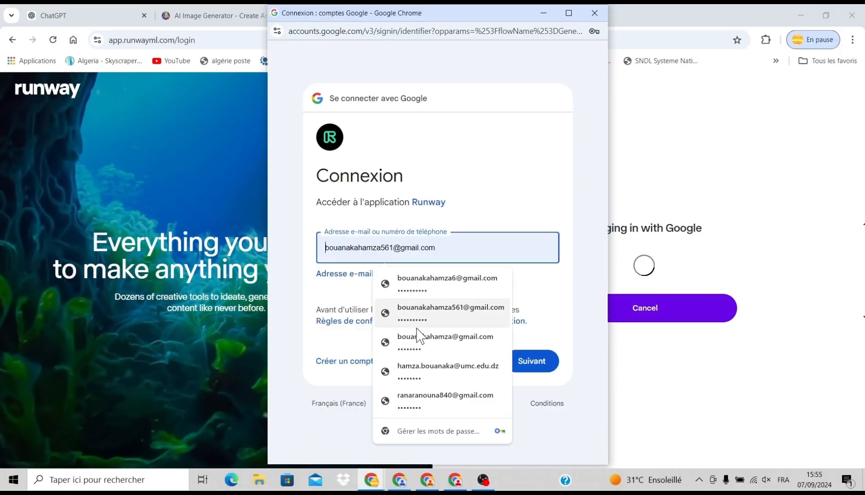
{"action": "left_click", "coordinate": [417, 344]}
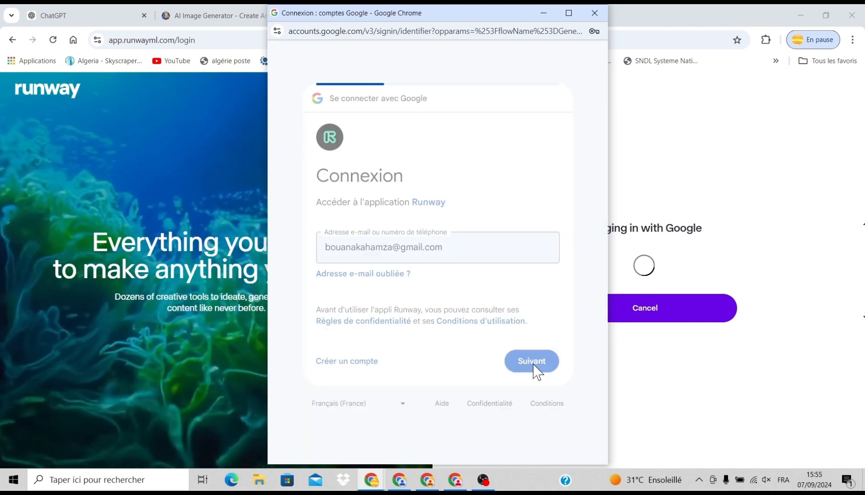
{"action": "left_click", "coordinate": [534, 365]}
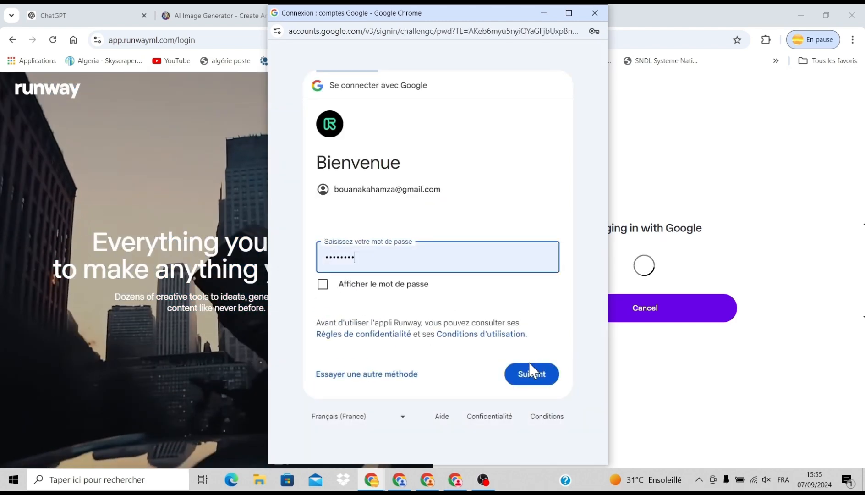
{"action": "left_click", "coordinate": [522, 371]}
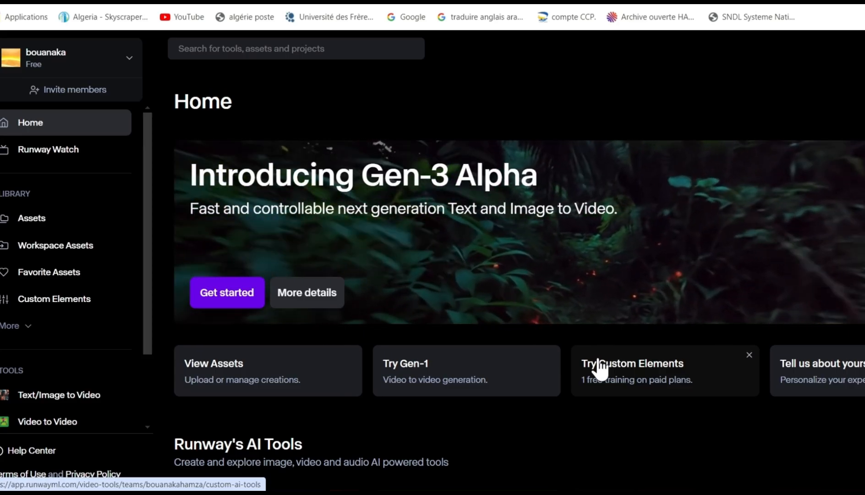
- Open the Gen-3 Alpha video generator from the Runway home page and postpone its upgrade offer
{"action": "left_click", "coordinate": [228, 295]}
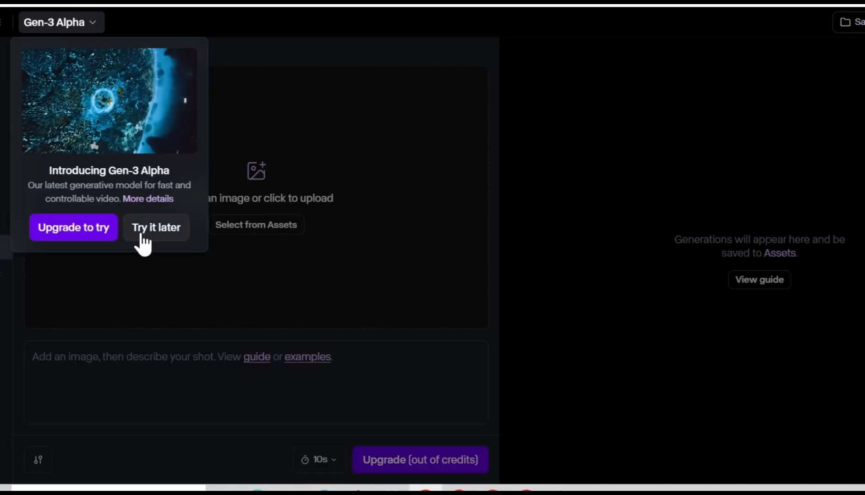
{"action": "left_click", "coordinate": [149, 233]}
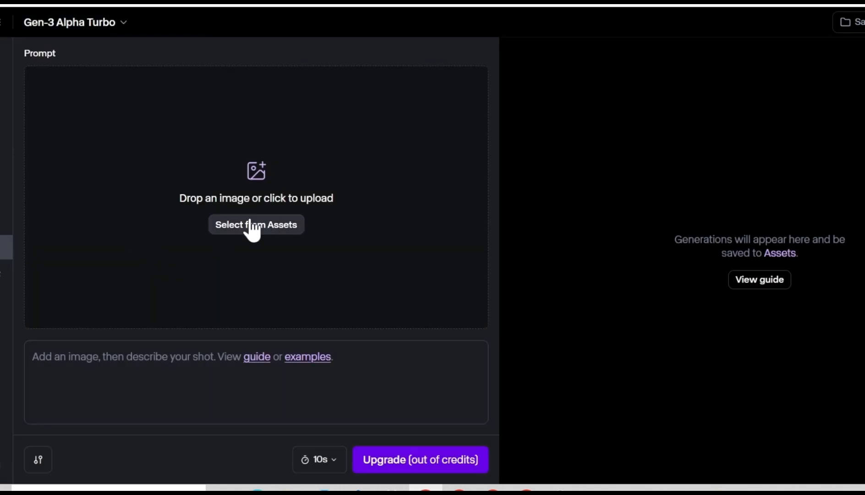
- Upload Leonardo_Phoenix_Sophie_assise_son_bureau_dans_sa_chambre_dco_1.jpg as the video's source image and choose a duration of 10 seconds
{"action": "left_click", "coordinate": [260, 178]}
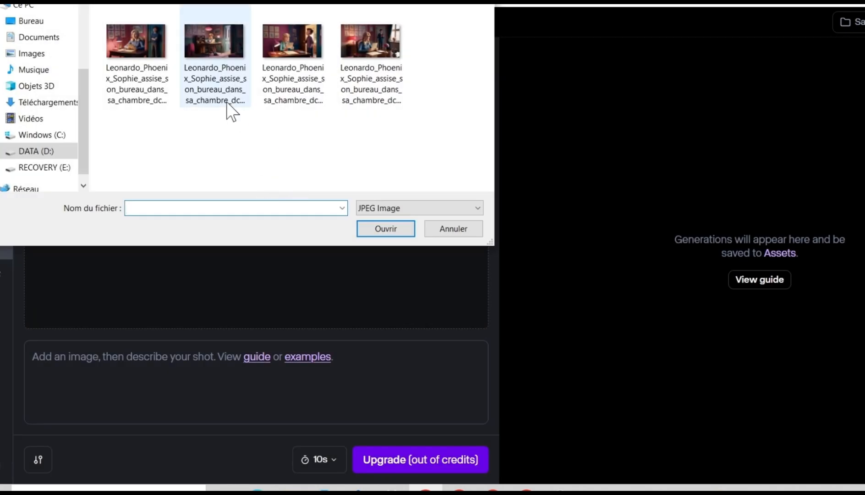
{"action": "left_click", "coordinate": [198, 36]}
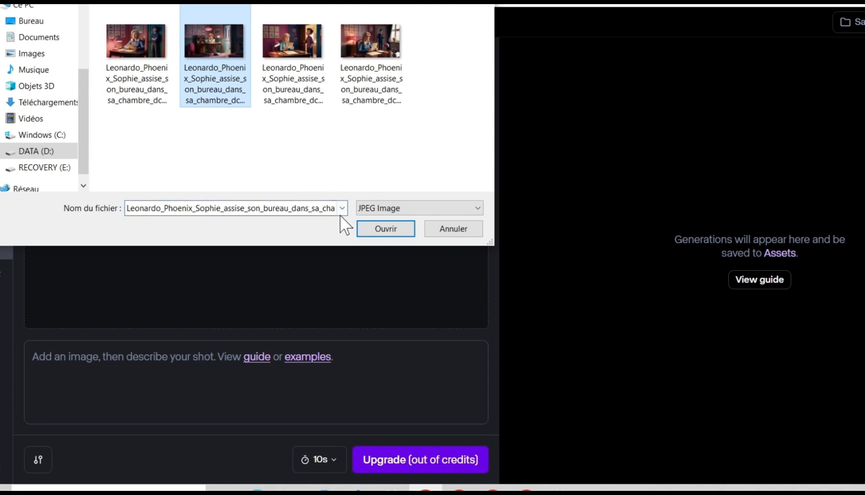
{"action": "left_click", "coordinate": [372, 231]}
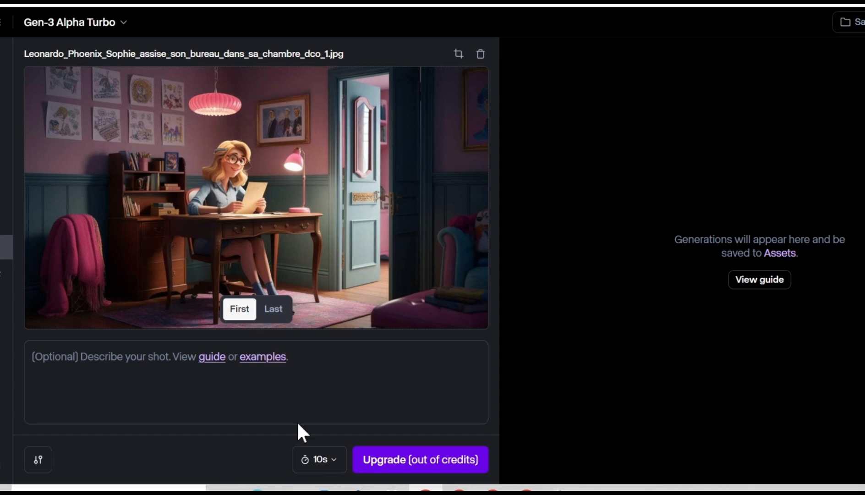
{"action": "left_click", "coordinate": [328, 460]}
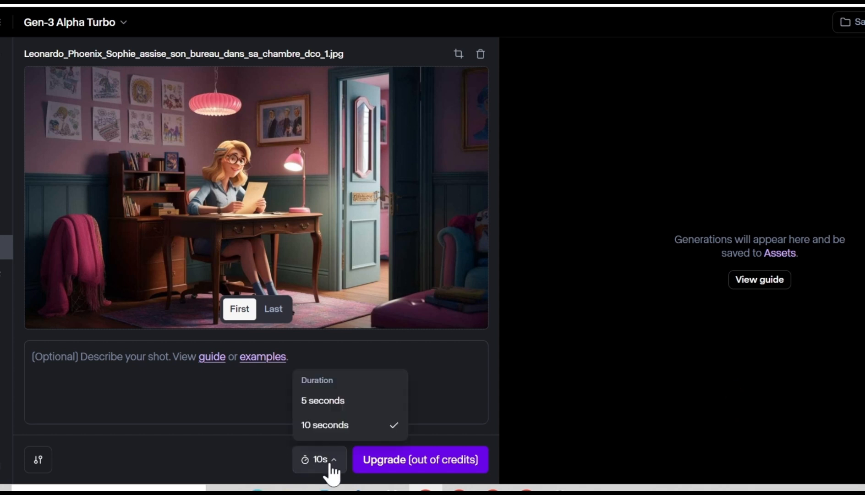
{"action": "left_click", "coordinate": [322, 425]}
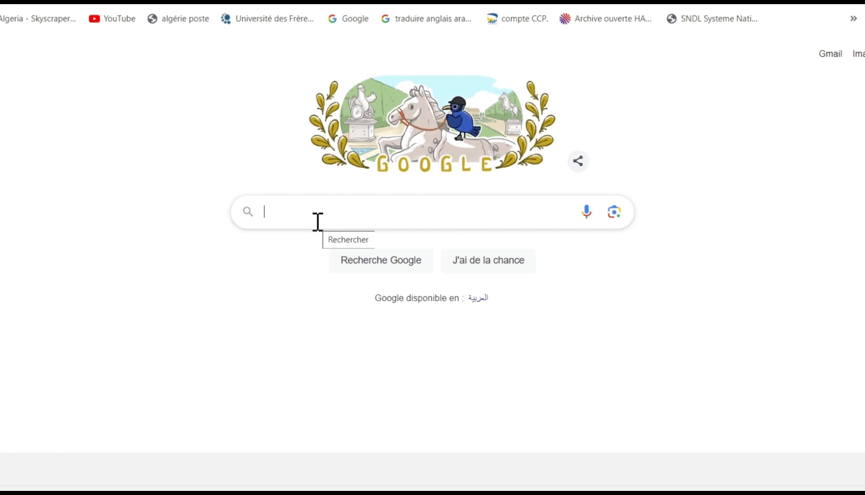
- Search Google for "ttsmaker free text to speech"
{"action": "type", "text": "tts"}
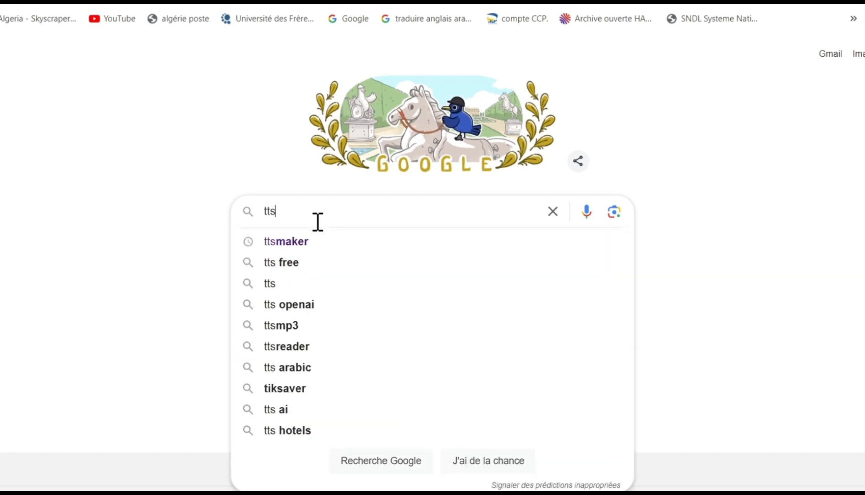
{"action": "type", "text": "maker"}
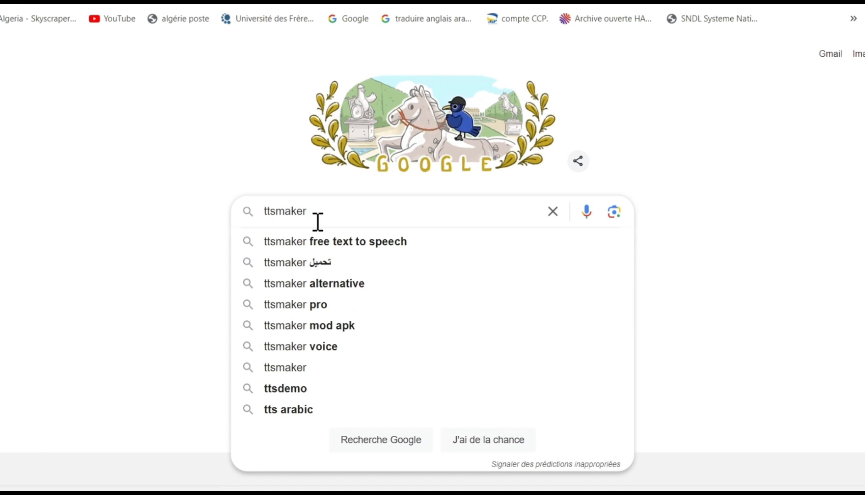
{"action": "left_click", "coordinate": [273, 246]}
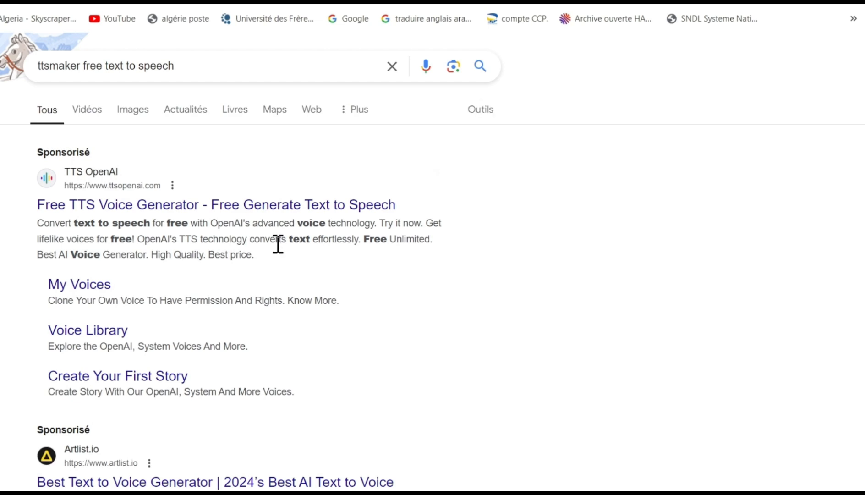
- Remove the extra words after "ttsmaker" from the search query and open the TTSMaker website
{"action": "left_click", "coordinate": [210, 60]}
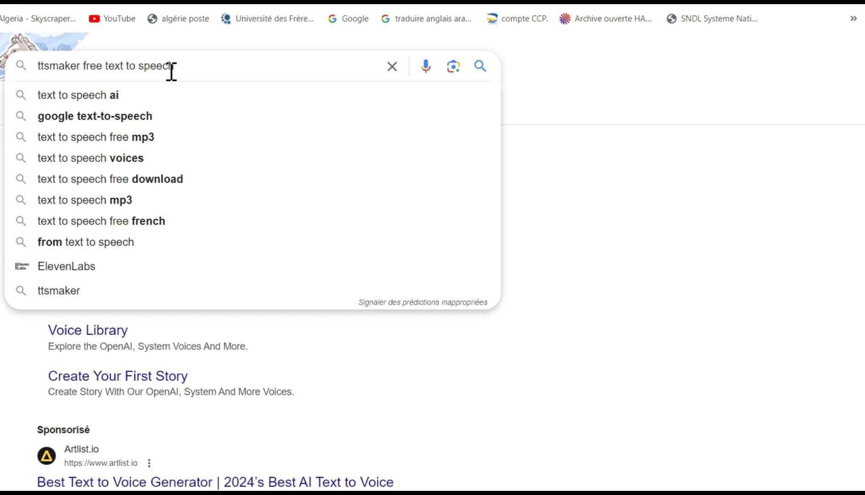
{"action": "key", "text": "BackSpace"}
{"action": "key", "text": "BackSpace"}
{"action": "key", "text": "BackSpace"}
{"action": "key", "text": "BackSpace"}
{"action": "key", "text": "BackSpace"}
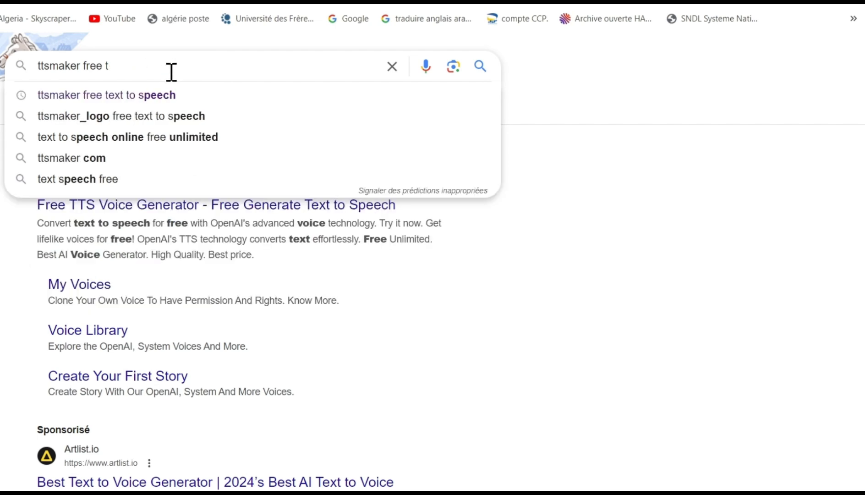
{"action": "key", "text": "BackSpace"}
{"action": "key", "text": "BackSpace"}
{"action": "key", "text": "BackSpace"}
{"action": "key", "text": "BackSpace"}
{"action": "key", "text": "BackSpace"}
{"action": "key", "text": "BackSpace"}
{"action": "key", "text": "BackSpace"}
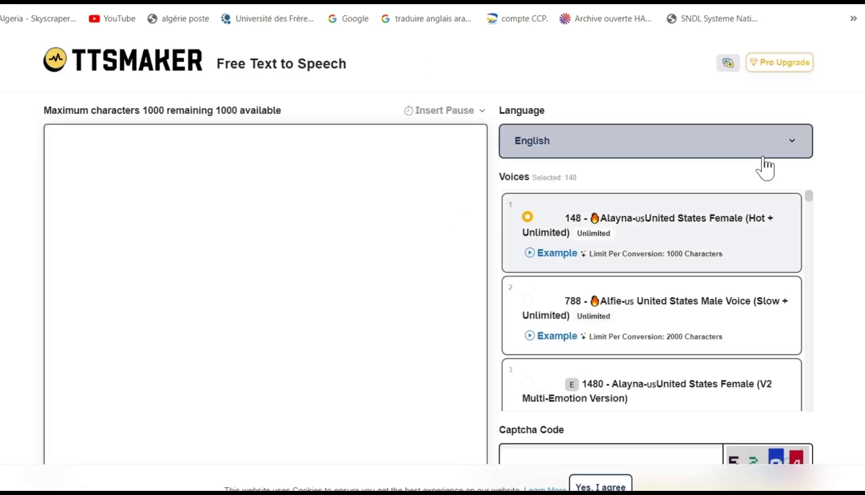
- Set the TTSMaker language to Français - French and select voice 257, Coppin France Male
{"action": "left_click", "coordinate": [794, 147]}
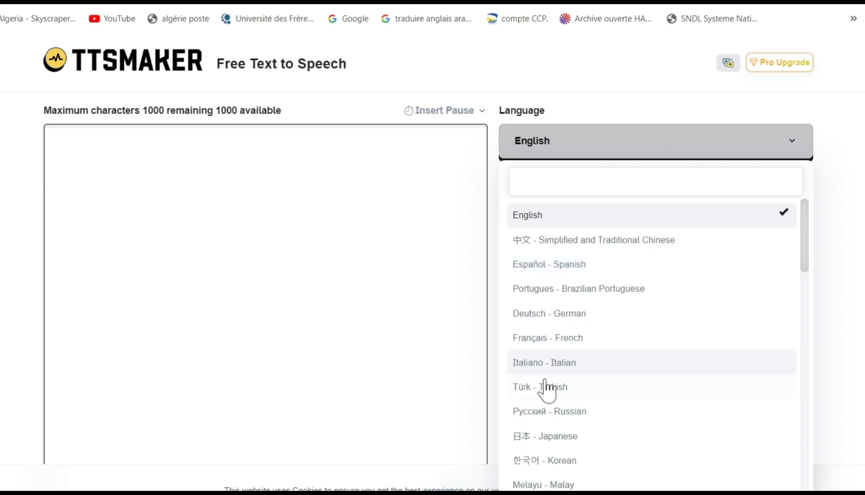
{"action": "left_click", "coordinate": [541, 339]}
{"action": "scroll", "coordinate": [666, 335], "scroll_direction": "down", "scroll_amount": 3}
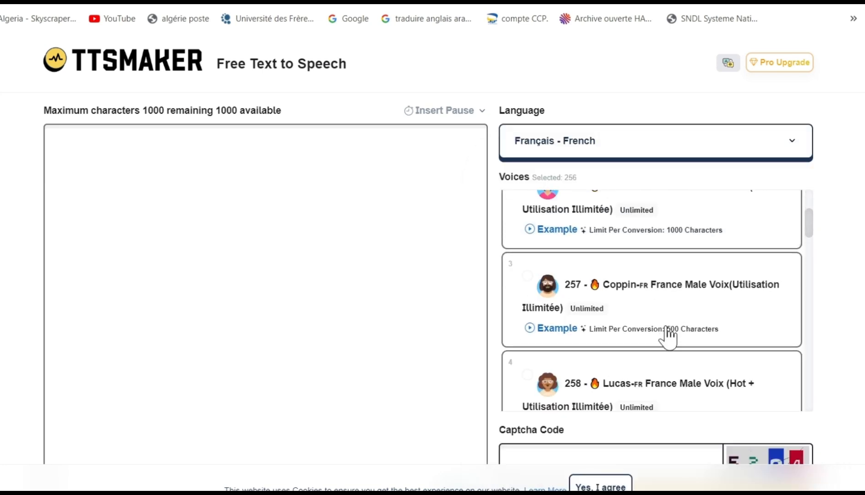
{"action": "left_click", "coordinate": [626, 302]}
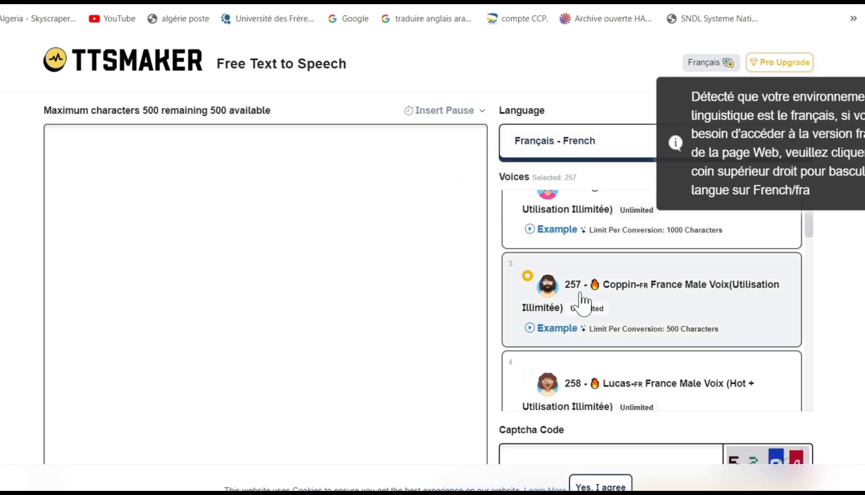
- Switch to the ChatGPT story and copy the Scène 1 narration, from "Élise, une jeune femme en deuil" to "un verrou ancien."
{"action": "left_click", "coordinate": [109, 1]}
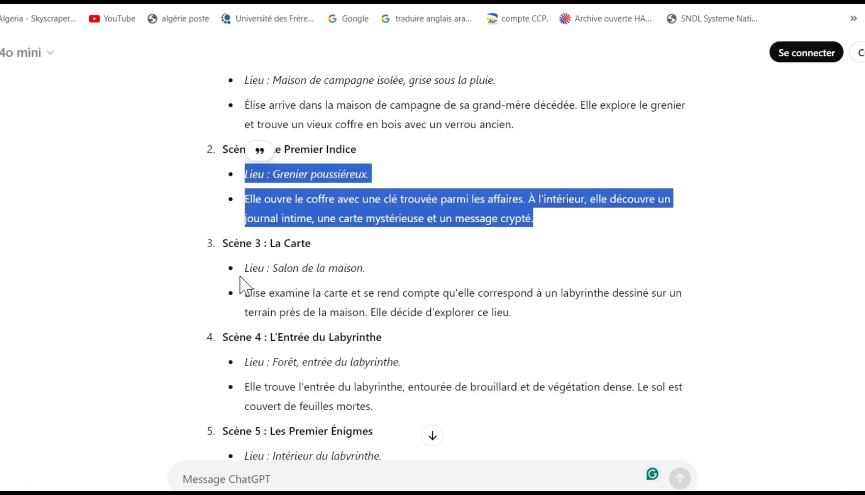
{"action": "scroll", "coordinate": [271, 293], "scroll_direction": "up", "scroll_amount": 2}
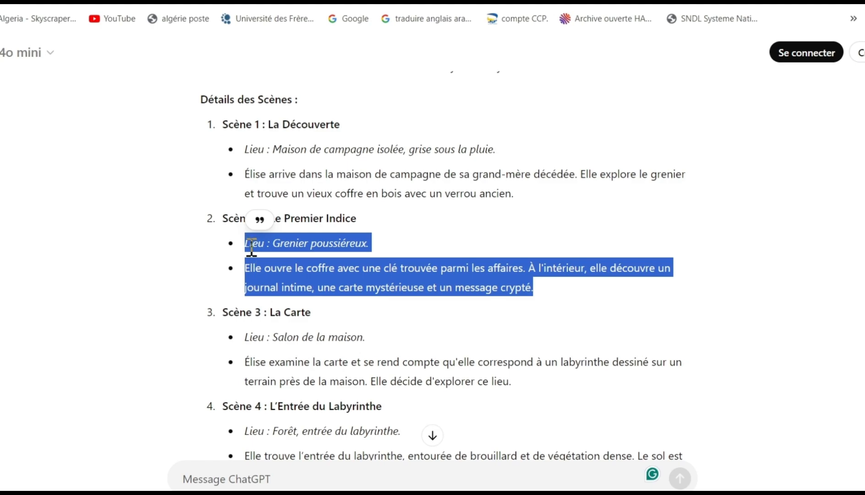
{"action": "scroll", "coordinate": [220, 300], "scroll_direction": "up", "scroll_amount": 5}
{"action": "scroll", "coordinate": [234, 293], "scroll_direction": "down", "scroll_amount": 20}
{"action": "scroll", "coordinate": [258, 290], "scroll_direction": "up", "scroll_amount": 6}
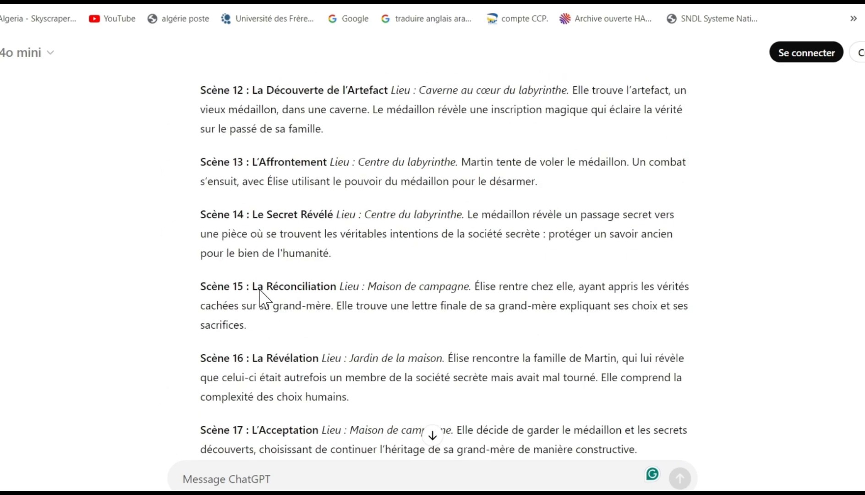
{"action": "scroll", "coordinate": [259, 298], "scroll_direction": "up", "scroll_amount": 10}
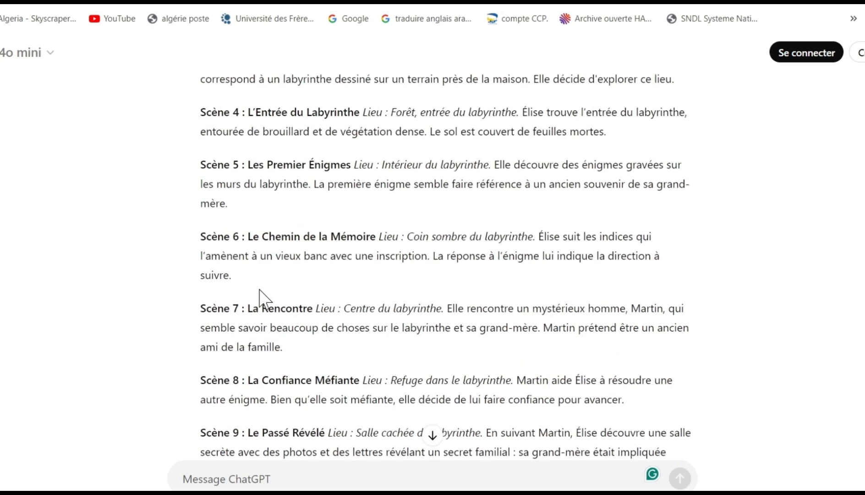
{"action": "scroll", "coordinate": [261, 288], "scroll_direction": "up", "scroll_amount": 3}
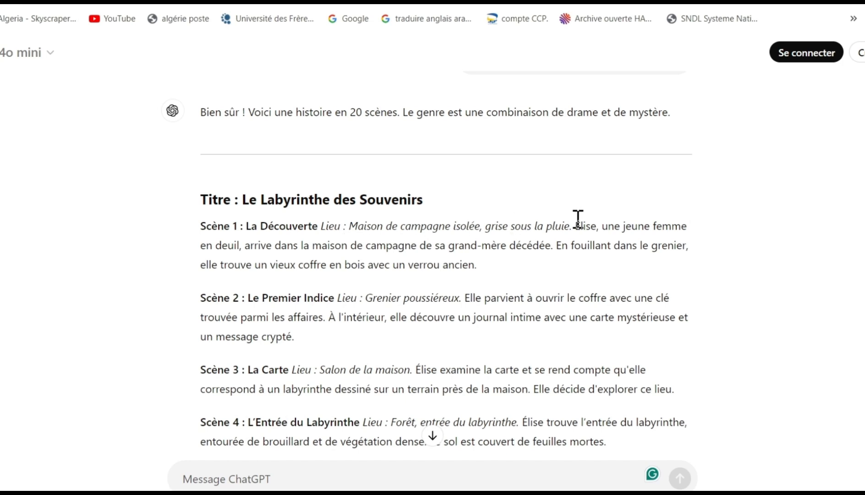
{"action": "left_click_drag", "start_coordinate": [577, 223], "coordinate": [550, 267]}
{"action": "key", "text": "ctrl+c"}
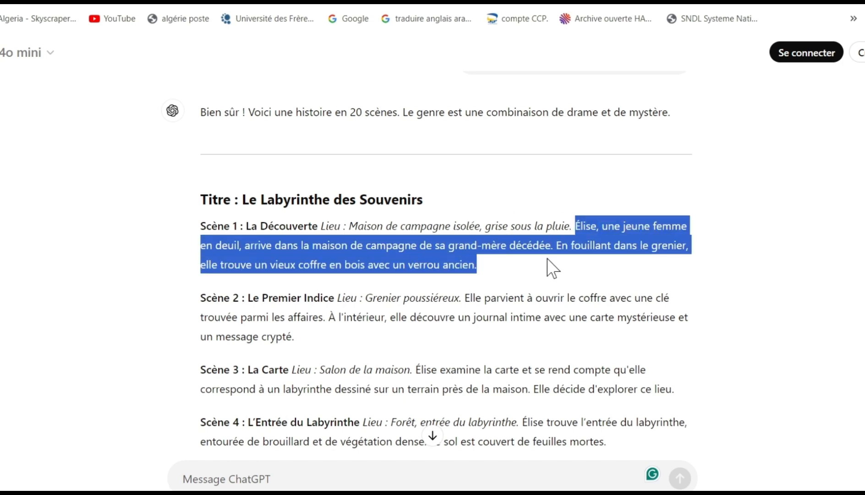
{"action": "right_click", "coordinate": [442, 261]}
{"action": "left_click", "coordinate": [467, 275]}
- Return to TTSMaker, close the full-page advertisement and paste the Scène 1 narration as the text for conversion
{"action": "left_click", "coordinate": [184, 2]}
{"action": "right_click", "coordinate": [162, 203]}
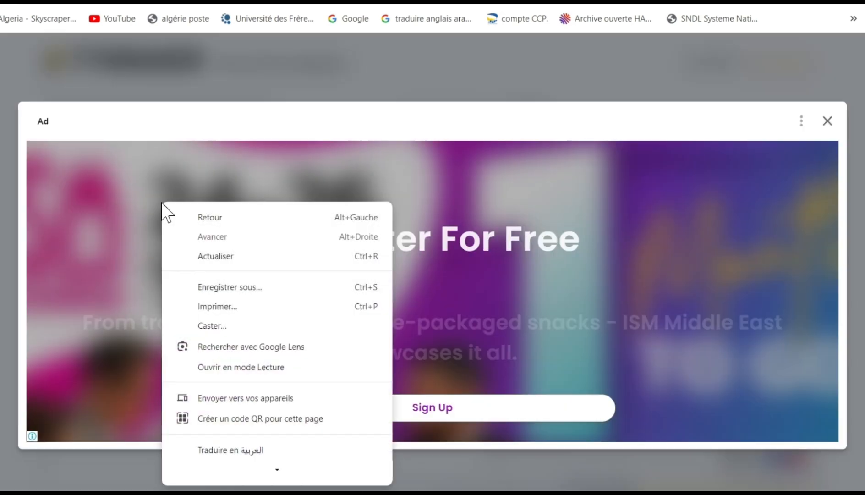
{"action": "left_click", "coordinate": [825, 122]}
{"action": "right_click", "coordinate": [240, 203]}
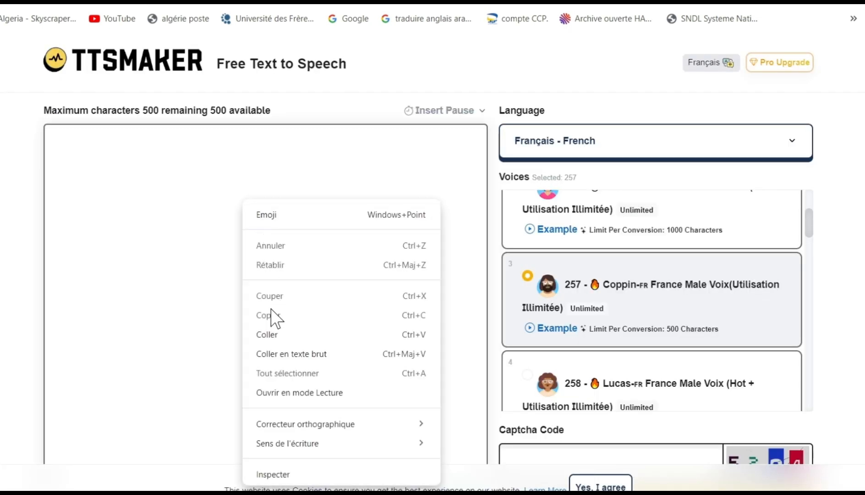
{"action": "left_click", "coordinate": [269, 333]}
- Preview voice 257's example, enter the captcha code and convert the Scène 1 narration to speech
{"action": "scroll", "coordinate": [466, 339], "scroll_direction": "down", "scroll_amount": 3}
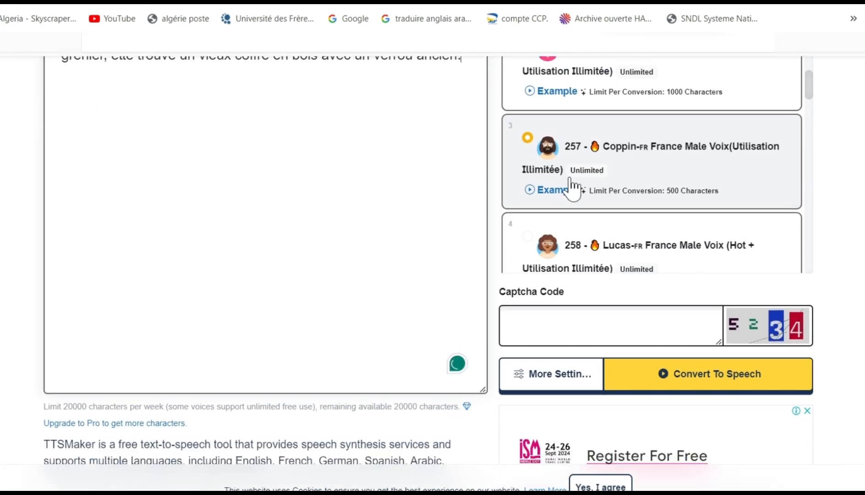
{"action": "left_click", "coordinate": [546, 194]}
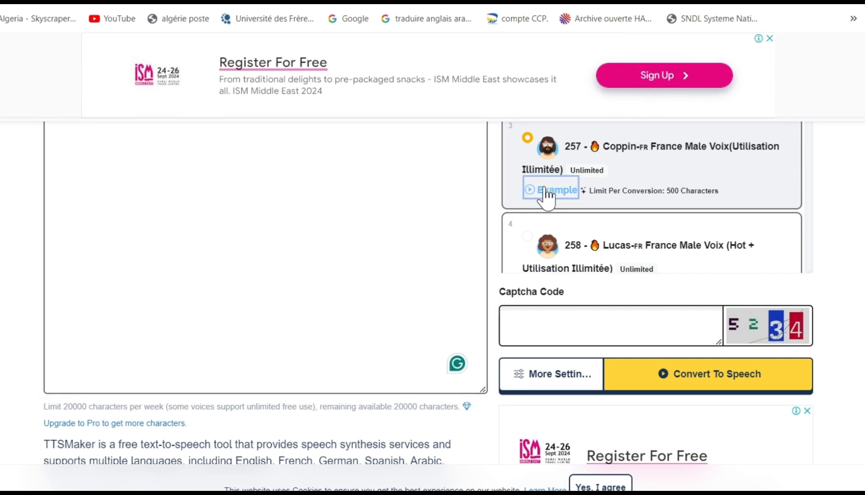
{"action": "left_click", "coordinate": [528, 326]}
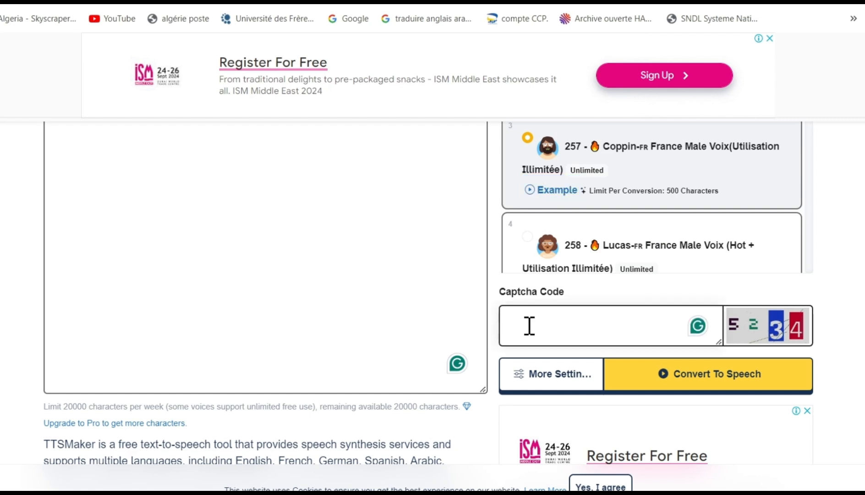
{"action": "type", "text": "5234"}
{"action": "left_click", "coordinate": [653, 385]}
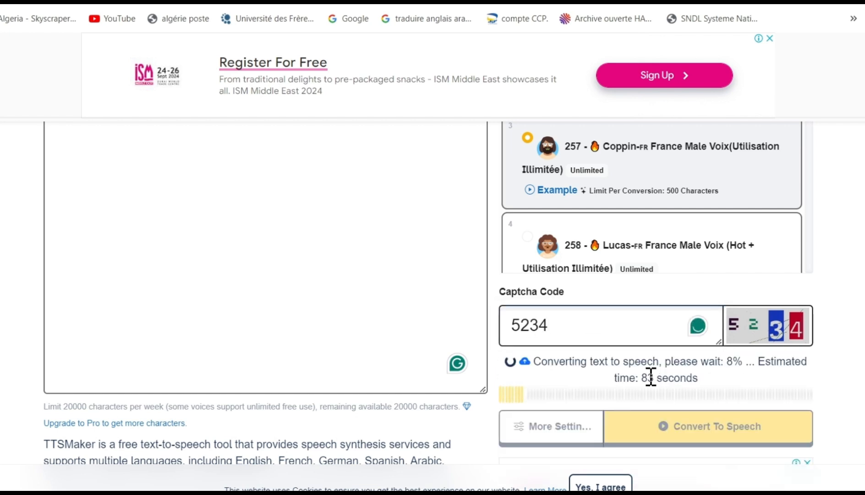
- Listen to the generated Scène 1 narration and dismiss the banner advertisement
{"action": "scroll", "coordinate": [495, 353], "scroll_direction": "up", "scroll_amount": 1}
{"action": "scroll", "coordinate": [477, 350], "scroll_direction": "down", "scroll_amount": 2}
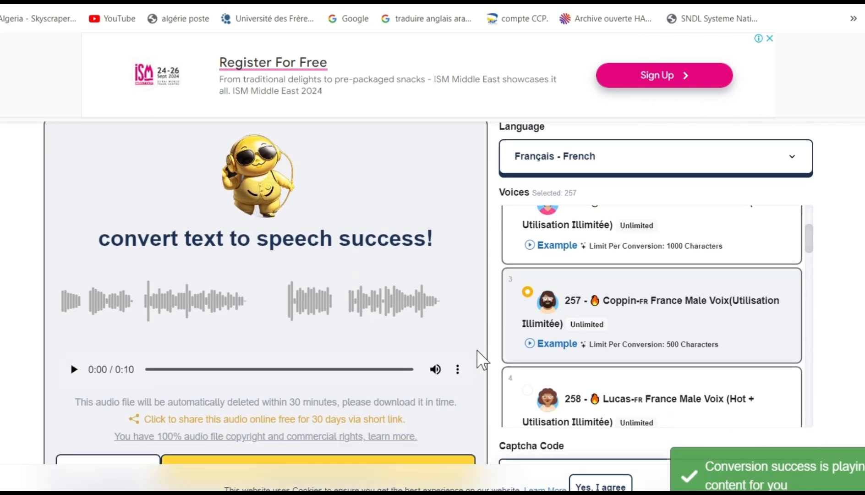
{"action": "scroll", "coordinate": [133, 288], "scroll_direction": "up", "scroll_amount": 1}
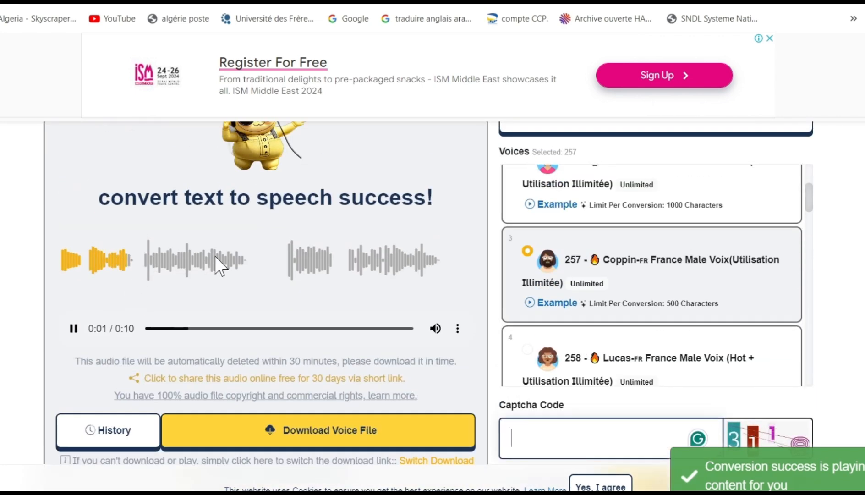
{"action": "left_click", "coordinate": [770, 38]}
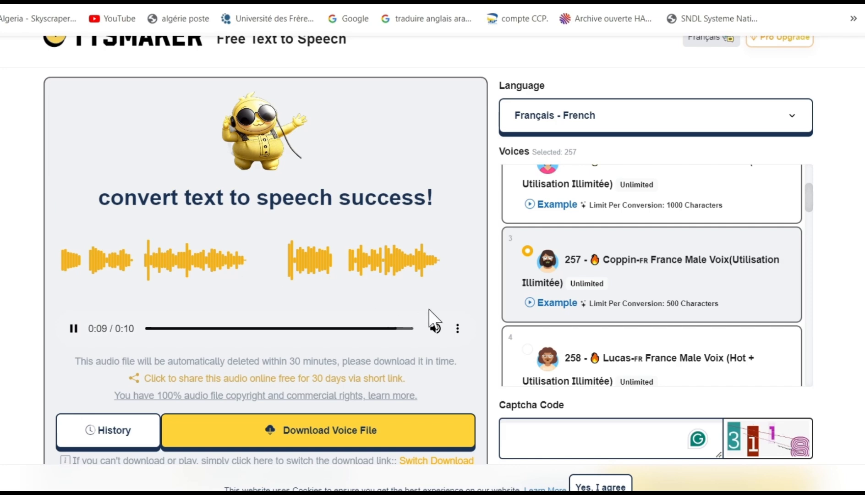
{"action": "left_click", "coordinate": [462, 330]}
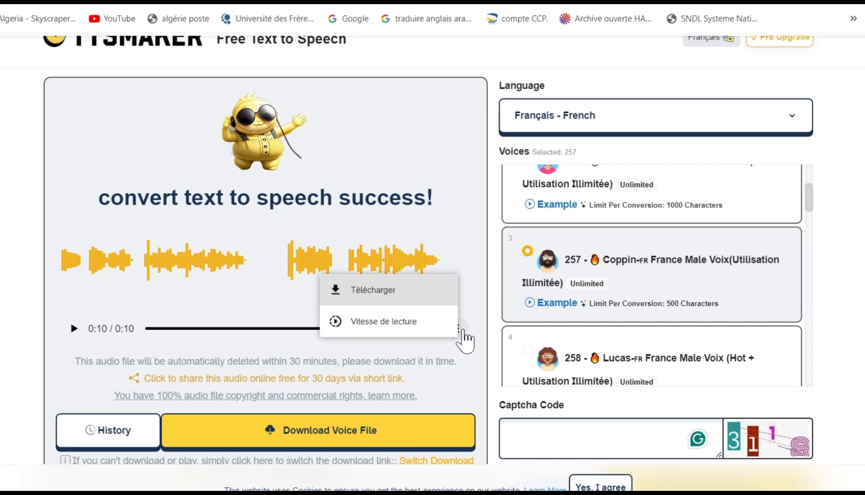
{"action": "left_click", "coordinate": [379, 299]}
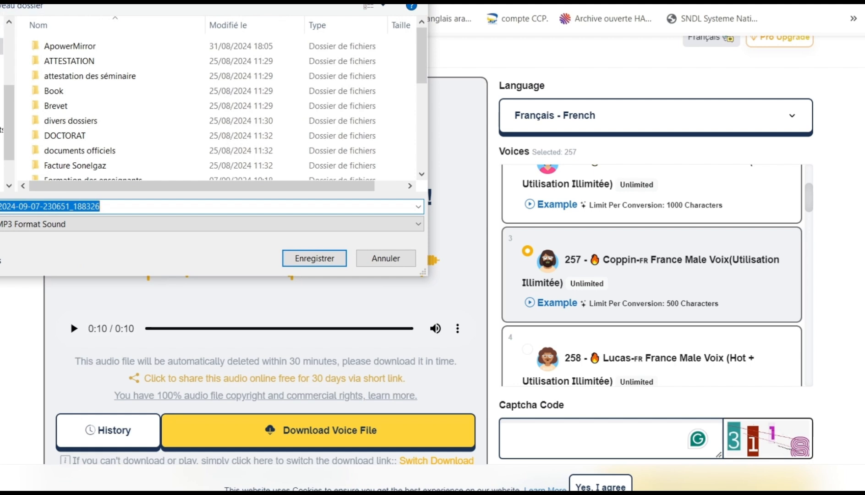
{"action": "left_click", "coordinate": [1, 30]}
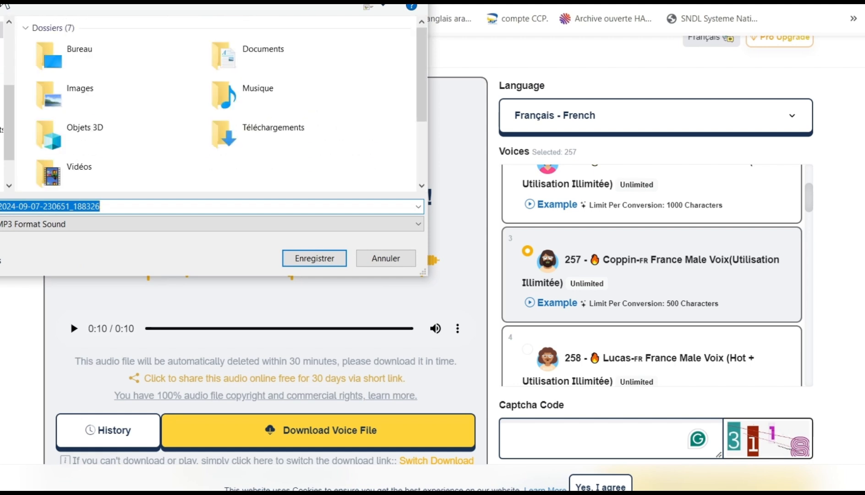
{"action": "scroll", "coordinate": [94, 123], "scroll_direction": "down", "scroll_amount": 2}
{"action": "left_click", "coordinate": [259, 132]}
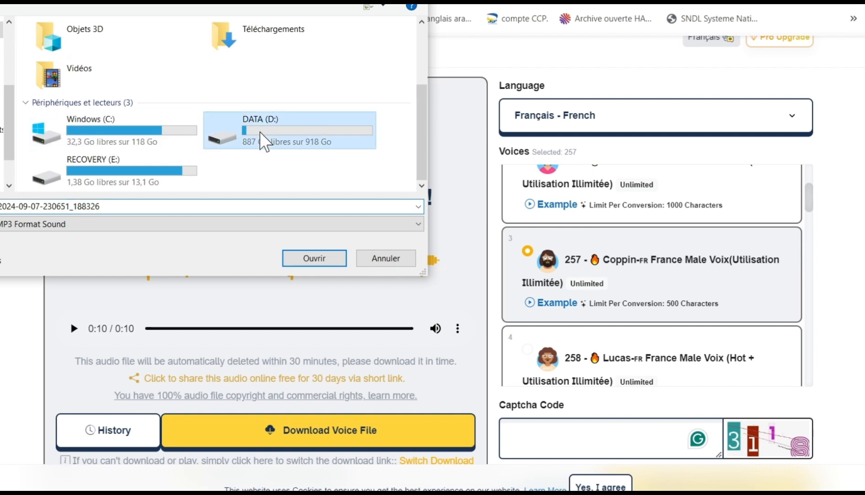
{"action": "double_click", "coordinate": [260, 132]}
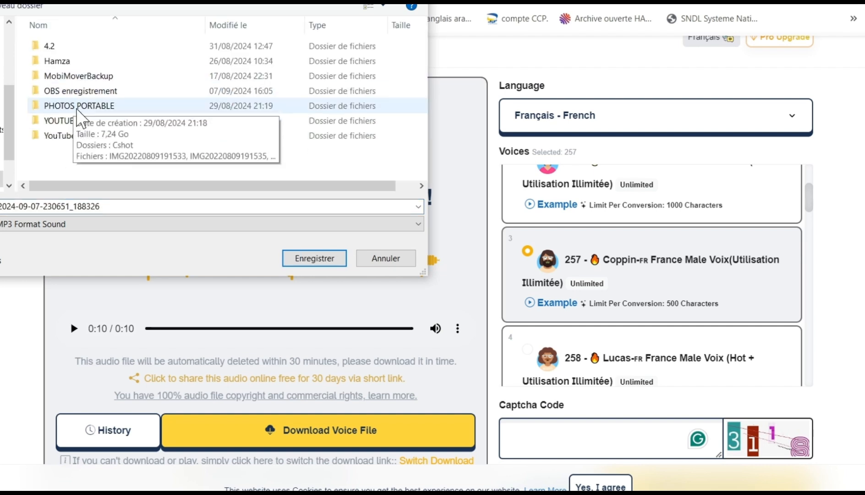
{"action": "double_click", "coordinate": [69, 138]}
{"action": "left_click", "coordinate": [64, 65]}
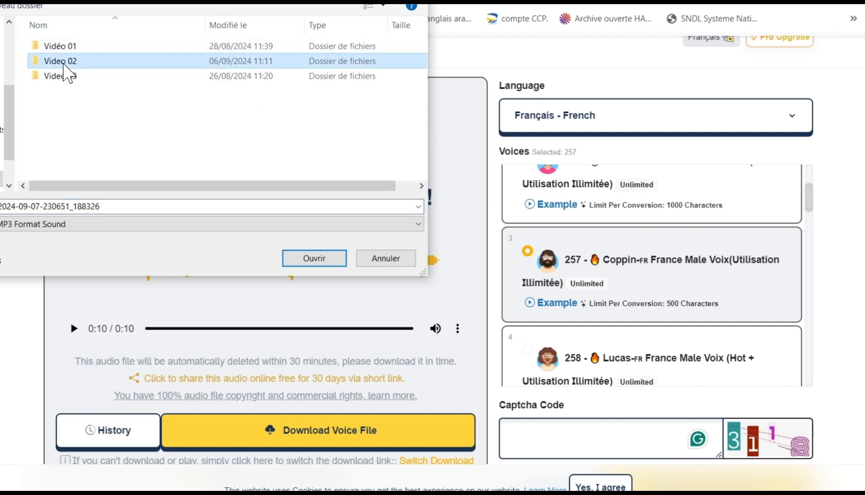
{"action": "double_click", "coordinate": [64, 64]}
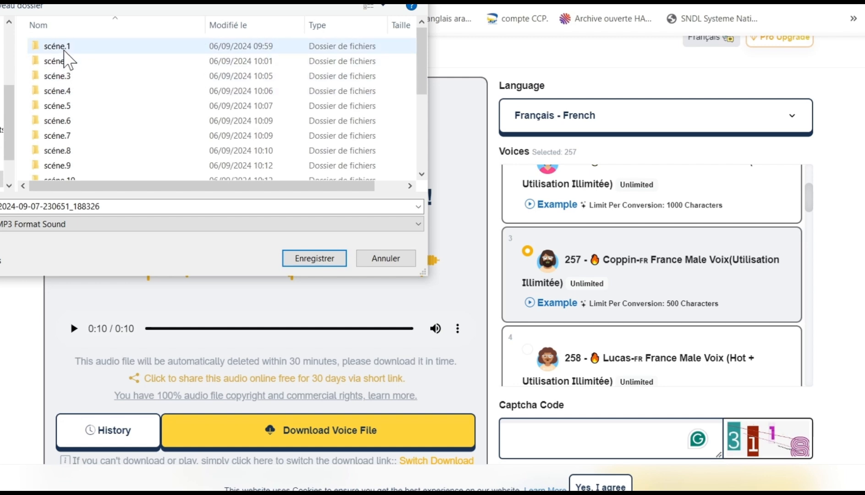
{"action": "left_click", "coordinate": [146, 207]}
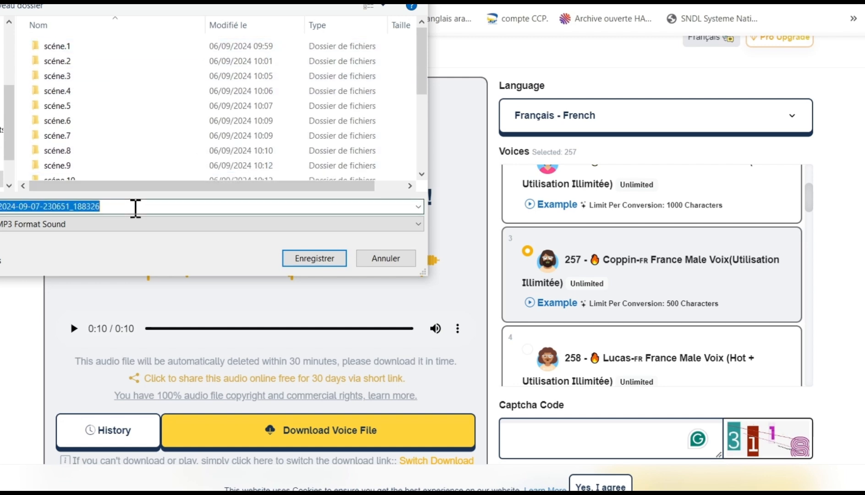
{"action": "type", "text": "voix01"}
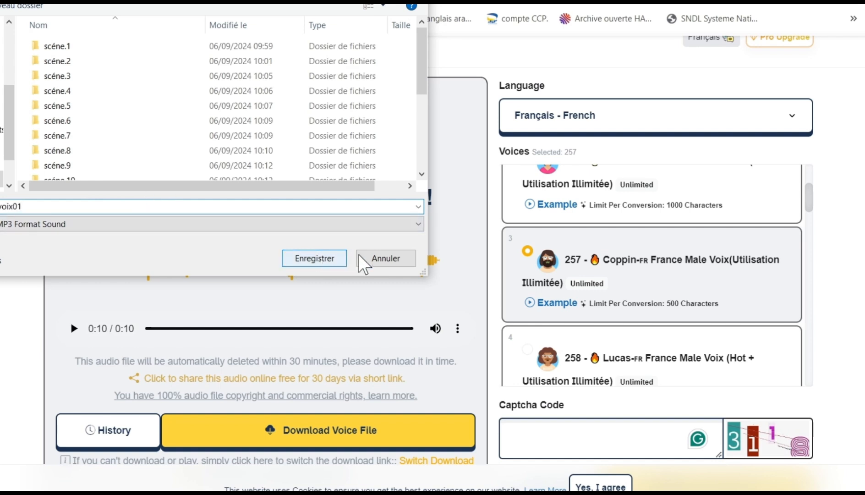
{"action": "left_click", "coordinate": [377, 254]}
- Delete the whole Scène 1 narration from the TTSMaker text field
{"action": "scroll", "coordinate": [337, 322], "scroll_direction": "down", "scroll_amount": 6}
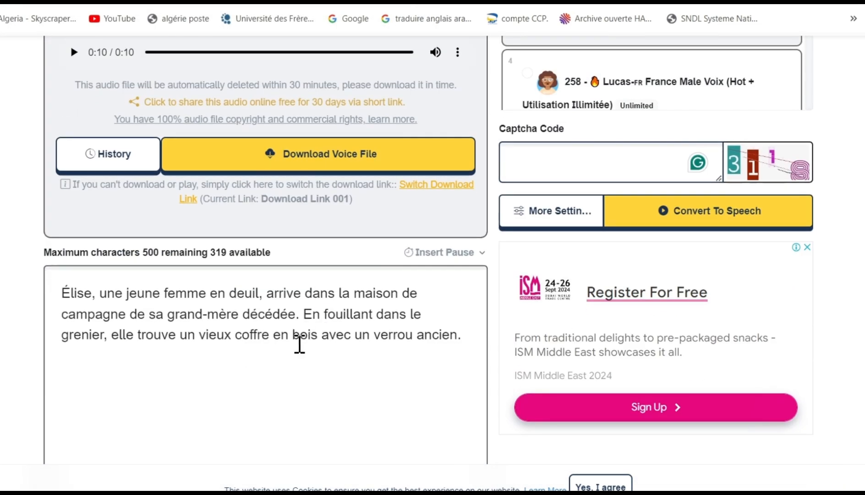
{"action": "left_click_drag", "start_coordinate": [293, 338], "coordinate": [63, 299]}
{"action": "key", "text": "BackSpace"}
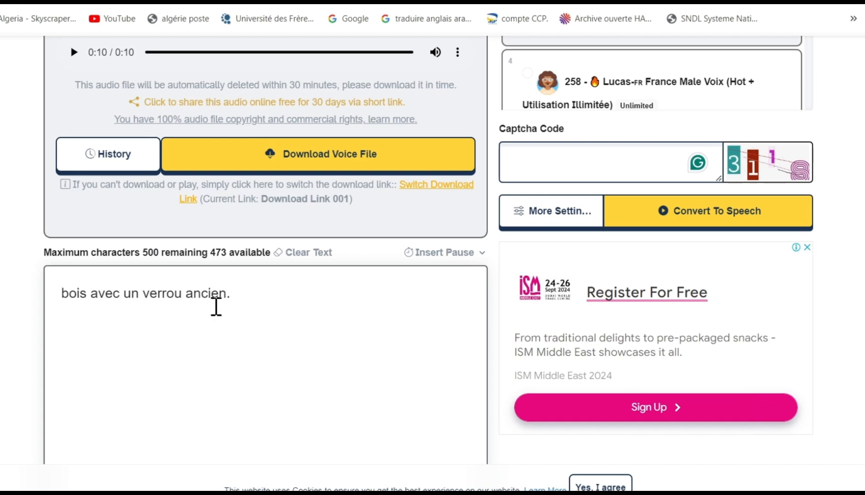
{"action": "left_click_drag", "start_coordinate": [239, 296], "coordinate": [3, 318]}
{"action": "key", "text": "BackSpace"}
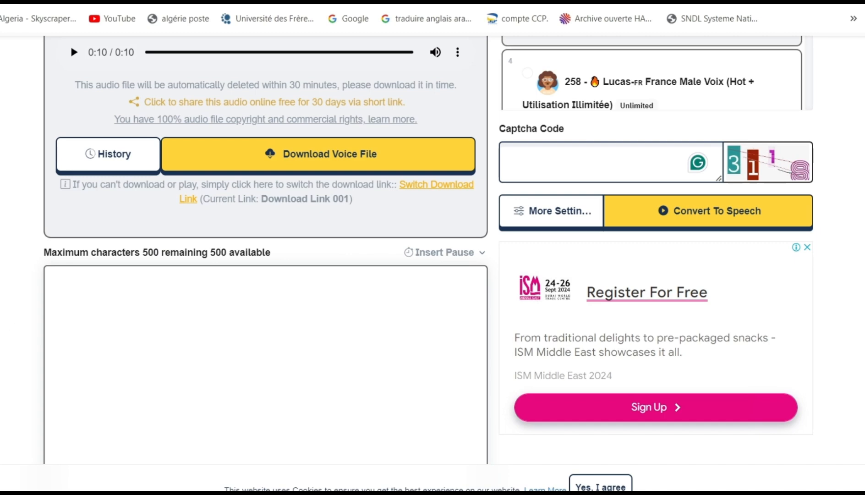
- Copy the Scène 2 narration starting "Elle parvient à ouvrir le coffre" from the ChatGPT story and paste it into TTSMaker
{"action": "key", "text": "ctrl+shift+Tab"}
{"action": "scroll", "coordinate": [191, 220], "scroll_direction": "down", "scroll_amount": 1}
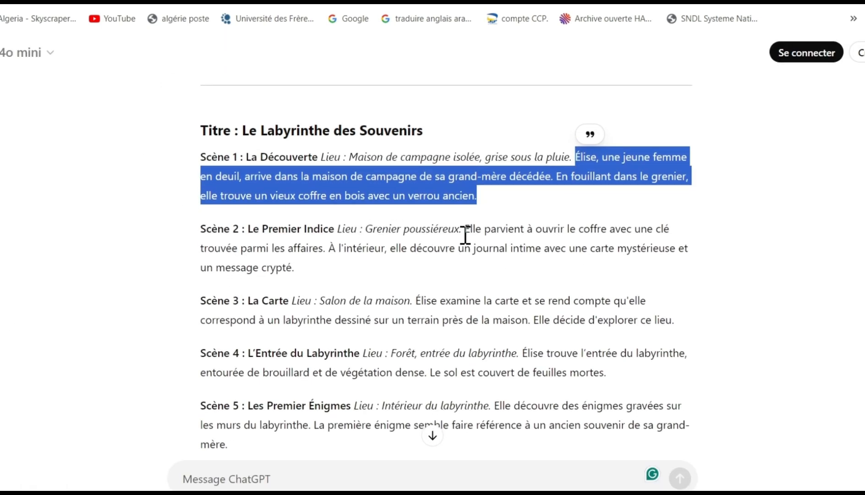
{"action": "left_click_drag", "start_coordinate": [467, 228], "coordinate": [549, 264]}
{"action": "right_click", "coordinate": [537, 248]}
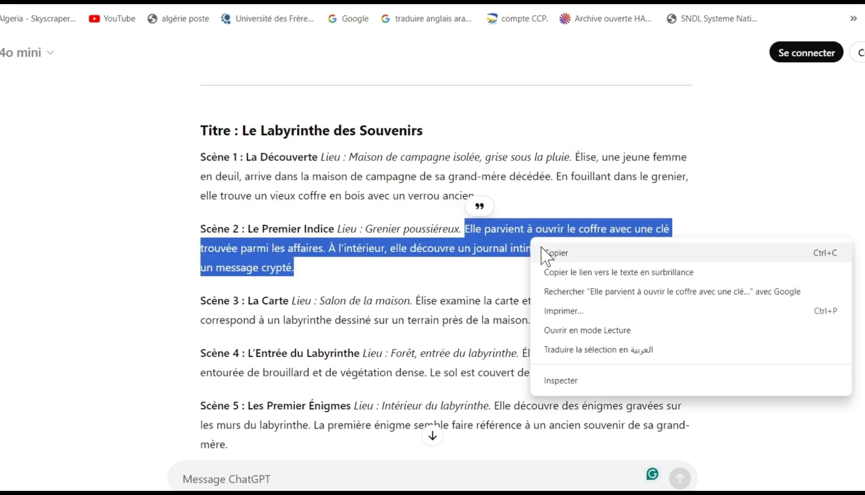
{"action": "left_click", "coordinate": [547, 251]}
{"action": "key", "text": "ctrl+Tab"}
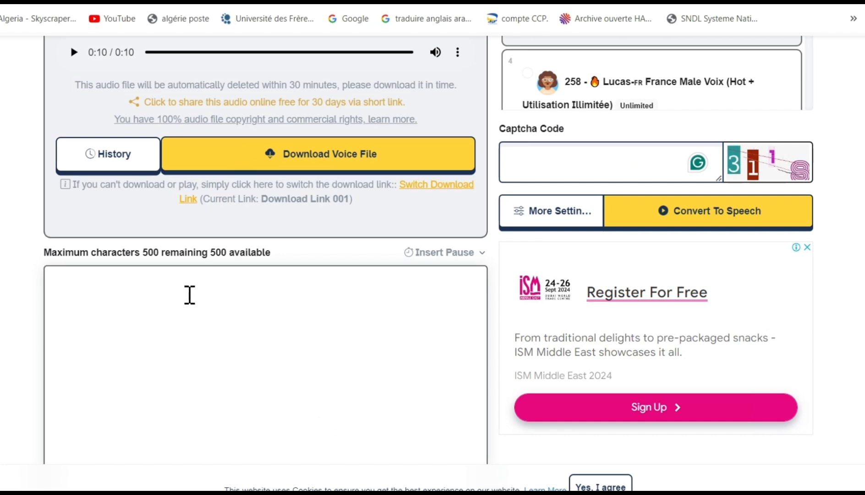
{"action": "right_click", "coordinate": [189, 296]}
{"action": "left_click", "coordinate": [220, 147]}
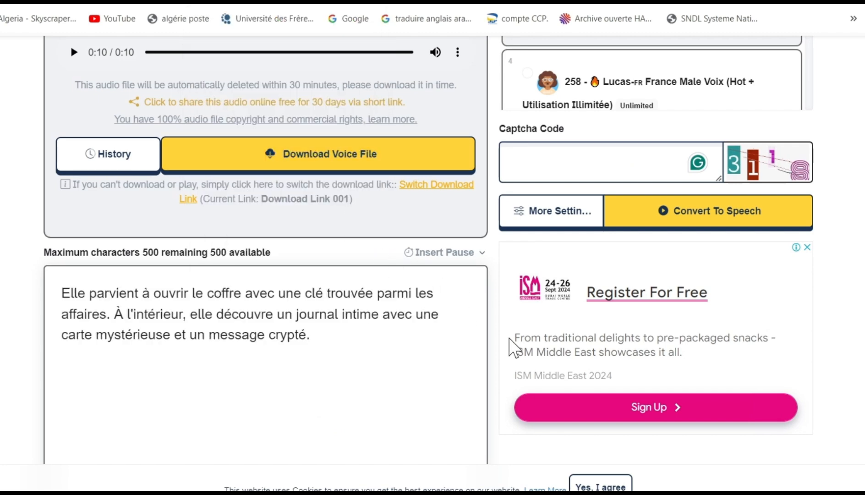
- Enter the captcha code and convert the Scène 2 narration to speech with voice 257
{"action": "scroll", "coordinate": [566, 334], "scroll_direction": "up", "scroll_amount": 3}
{"action": "left_click", "coordinate": [592, 297]}
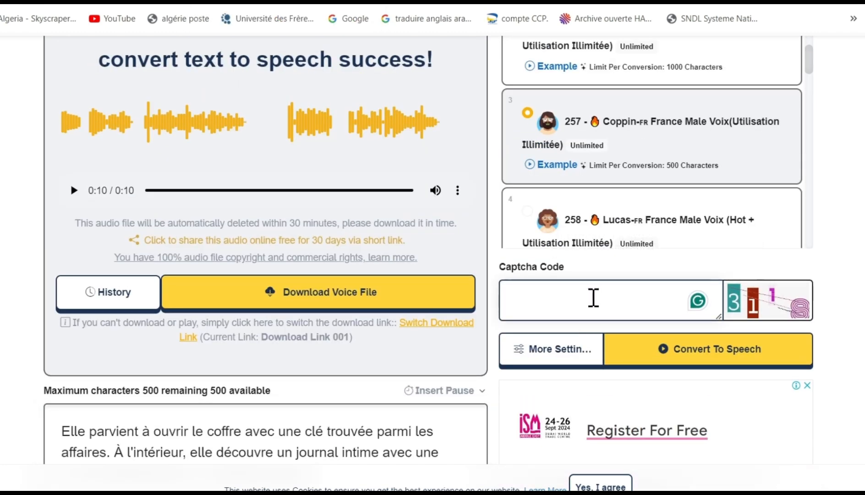
{"action": "type", "text": "311"}
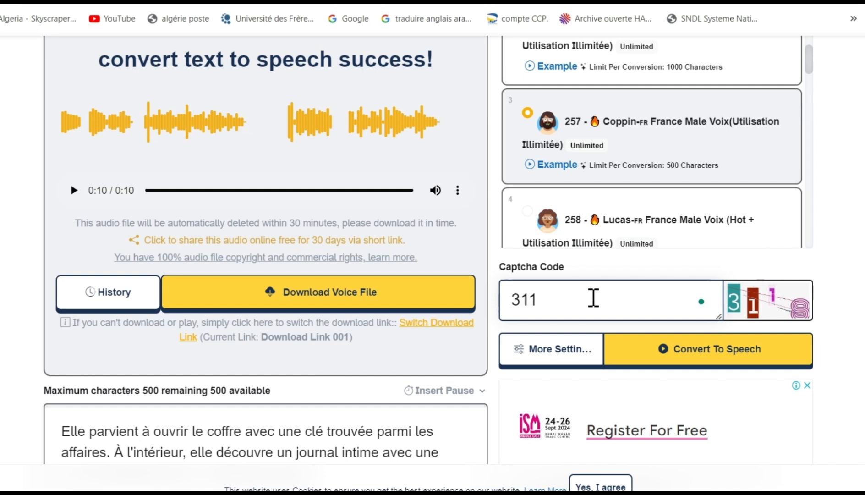
{"action": "type", "text": "8"}
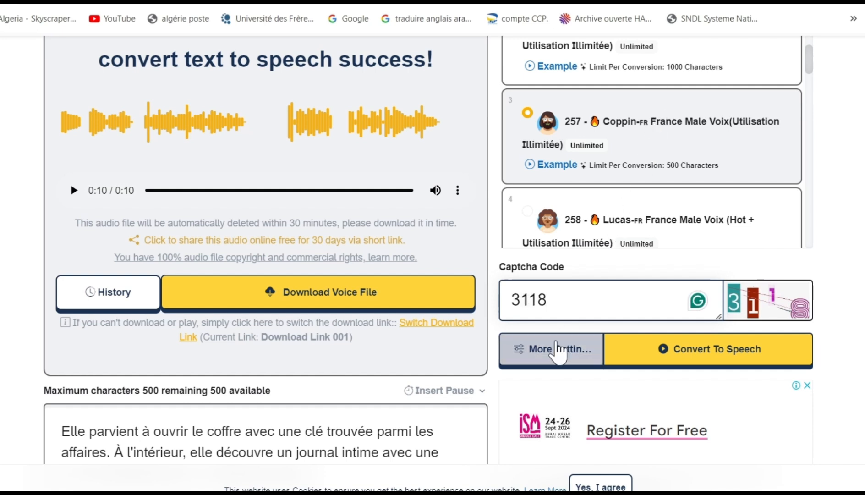
{"action": "left_click", "coordinate": [653, 359]}
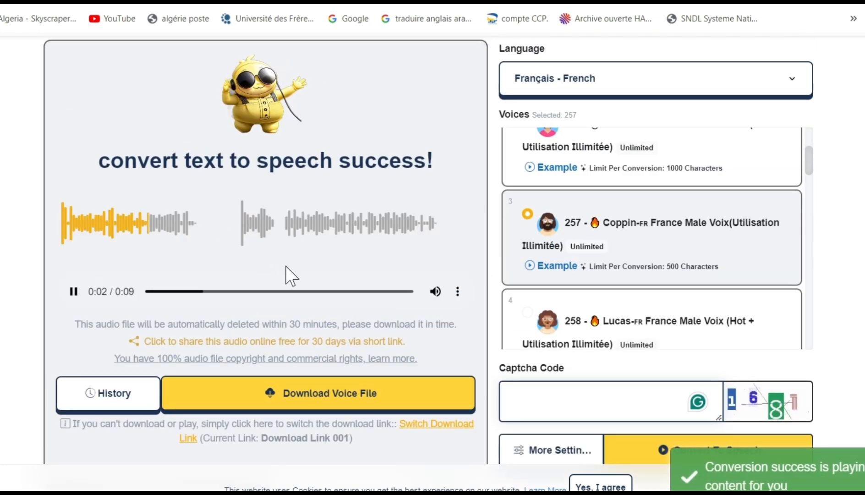
- Download the generated Scène 2 narration audio file from the player
{"action": "left_click", "coordinate": [459, 294]}
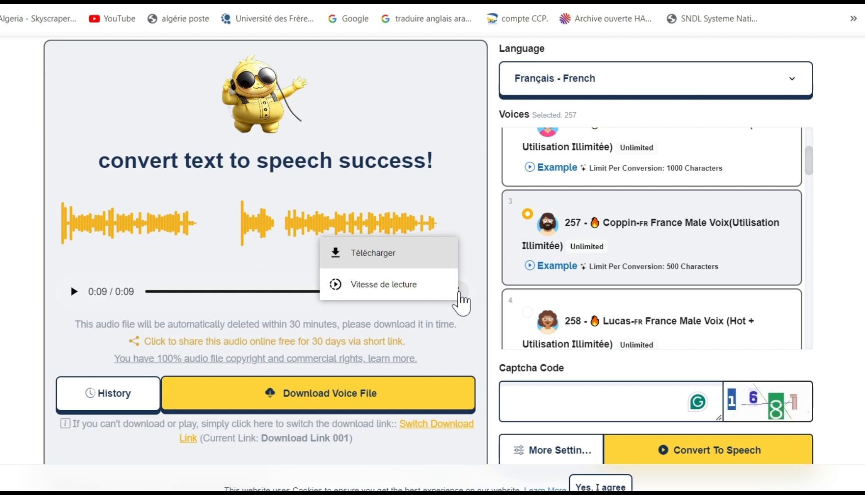
{"action": "left_click", "coordinate": [354, 255]}
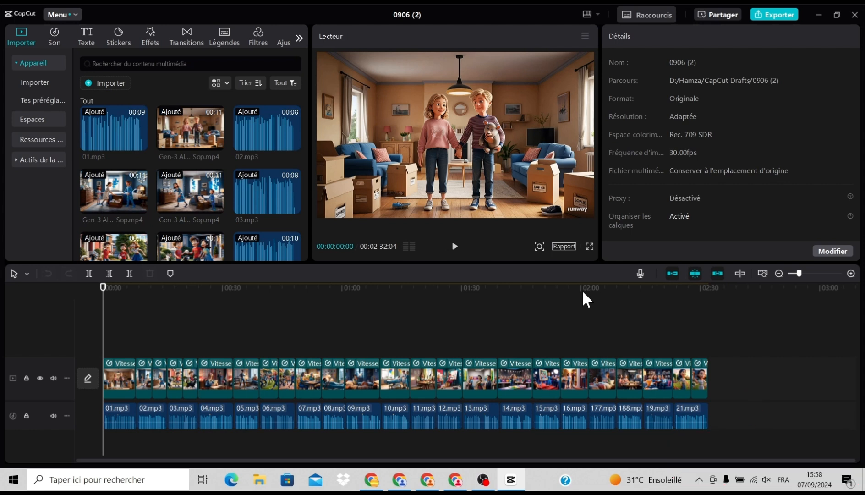
- Switch to CapCut and try to import the 01 audio and the Gen-3 Alpha Turbo video from the scéne.1 folder
{"action": "left_click", "coordinate": [109, 85]}
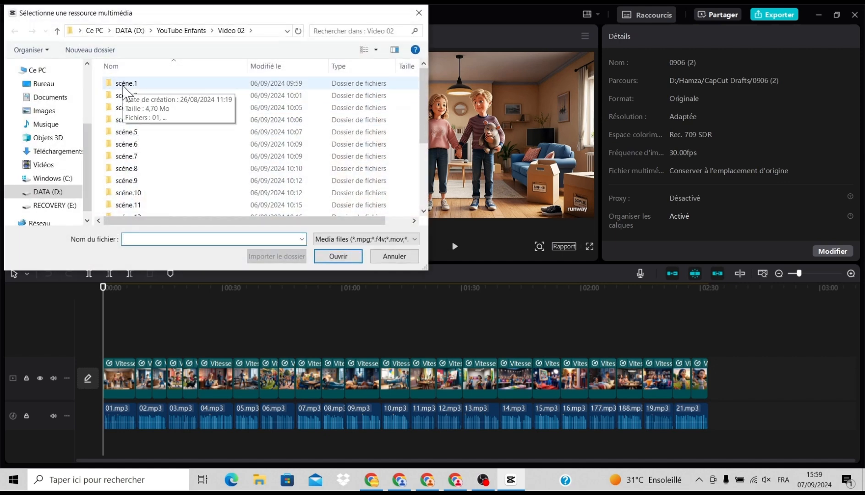
{"action": "double_click", "coordinate": [123, 84]}
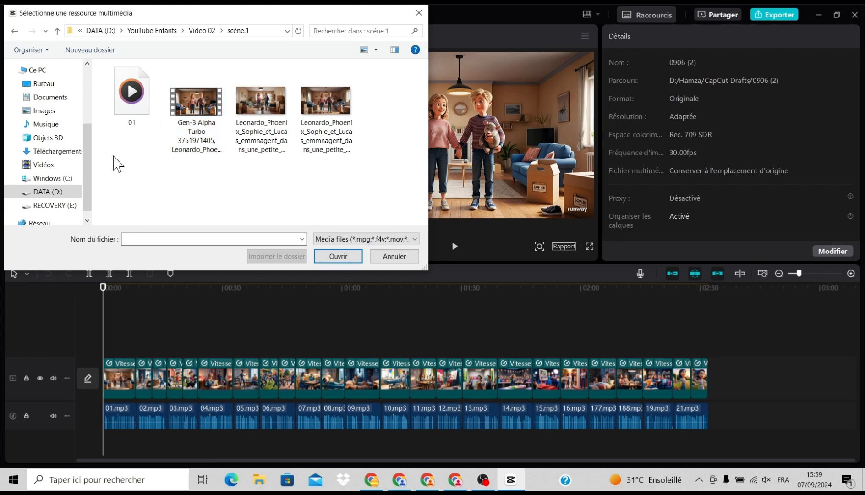
{"action": "left_click_drag", "start_coordinate": [124, 167], "coordinate": [192, 110]}
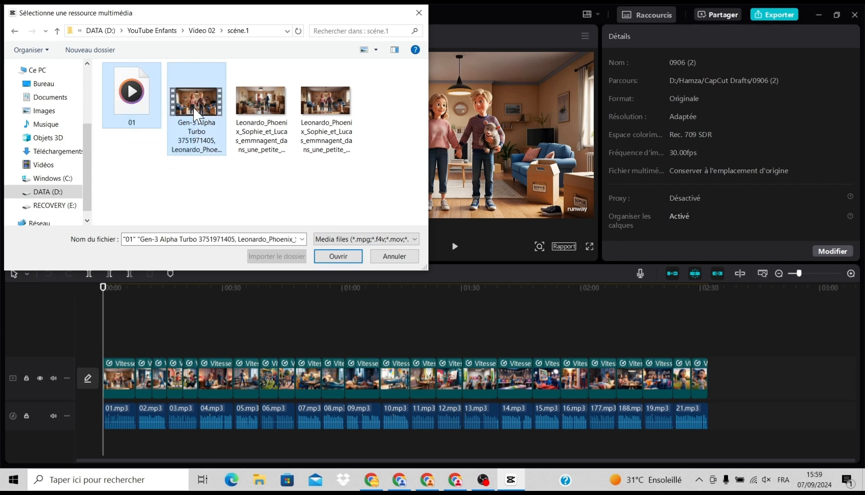
{"action": "left_click", "coordinate": [337, 255]}
{"action": "left_click", "coordinate": [397, 255]}
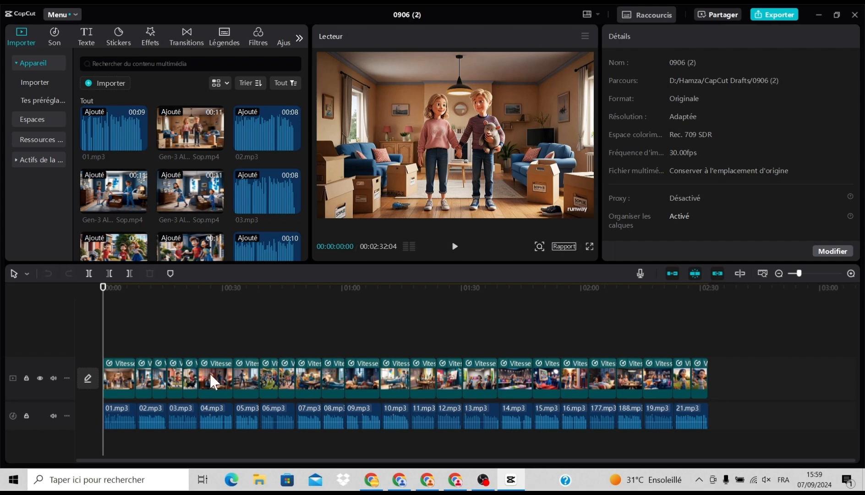
- Play the opening scenes of the timeline to check how the video clips match the 01.mp3 and 02.mp3 narration
{"action": "left_click", "coordinate": [851, 273]}
{"action": "left_click", "coordinate": [851, 274]}
{"action": "left_click", "coordinate": [850, 273]}
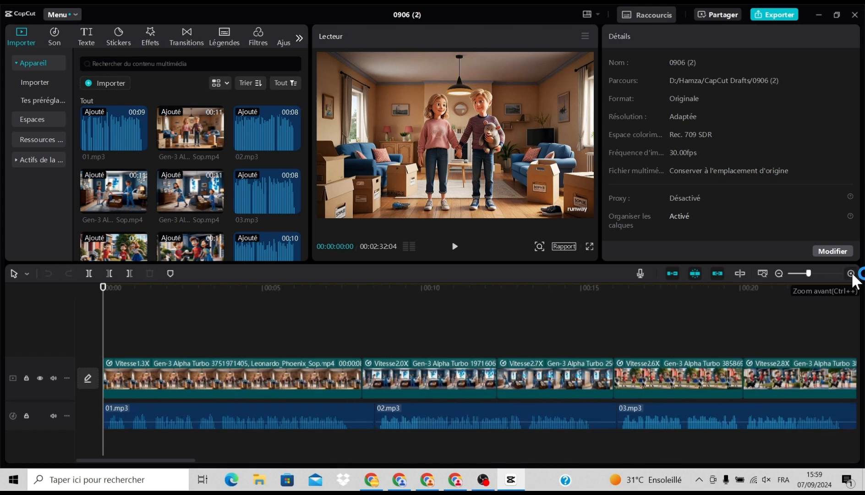
{"action": "mouse_move", "coordinate": [246, 425]}
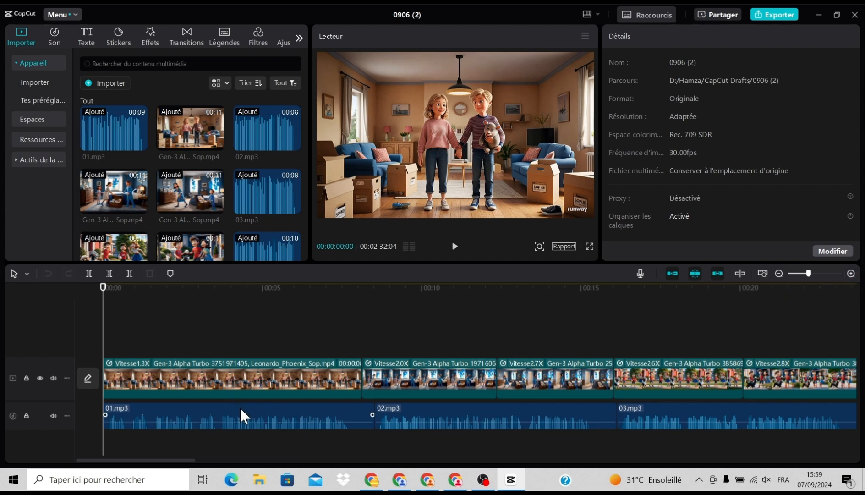
{"action": "mouse_move", "coordinate": [362, 415]}
{"action": "left_click", "coordinate": [455, 247]}
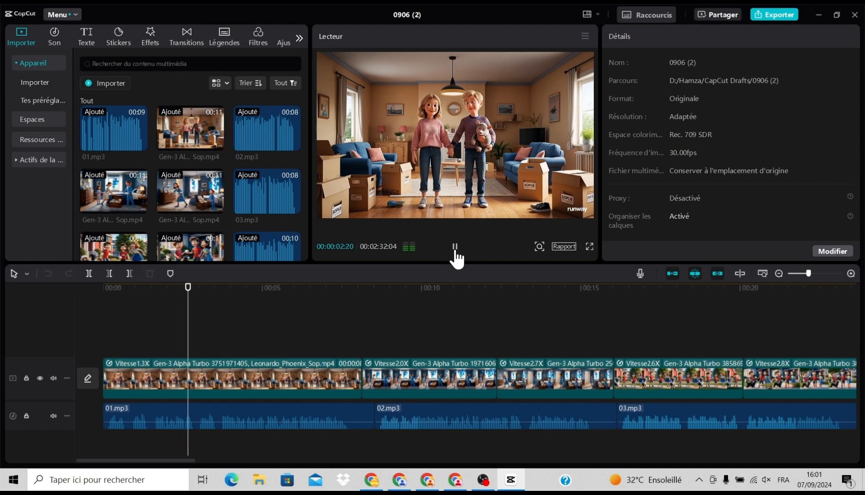
{"action": "left_click", "coordinate": [456, 252]}
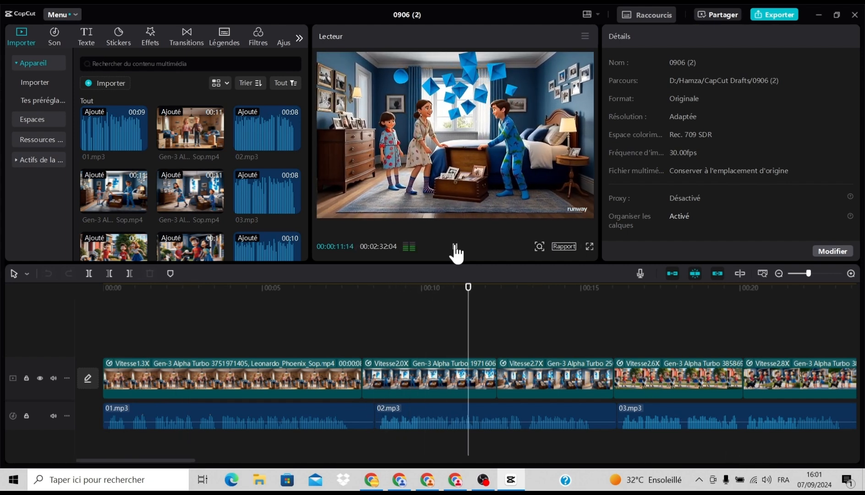
{"action": "left_click", "coordinate": [456, 252]}
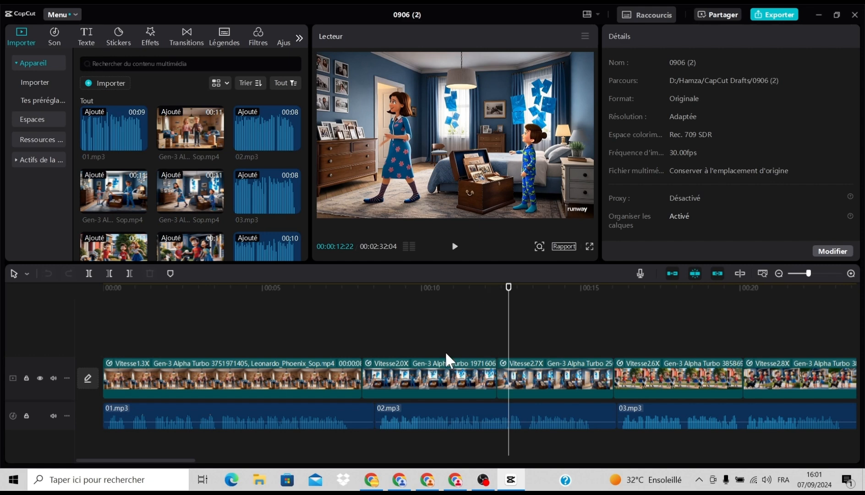
- Play the timeline from about 00:55 into the start of the 09.mp3 narration to check its sync
{"action": "left_click_drag", "start_coordinate": [170, 461], "coordinate": [332, 459]}
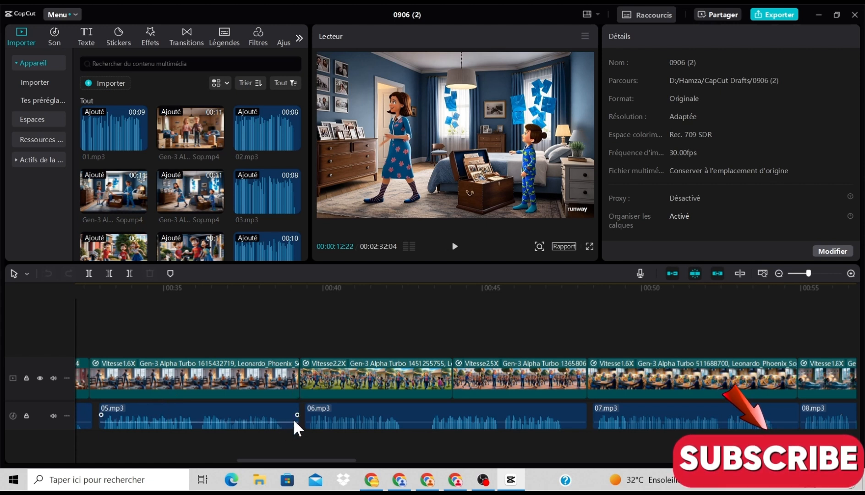
{"action": "mouse_move", "coordinate": [460, 416]}
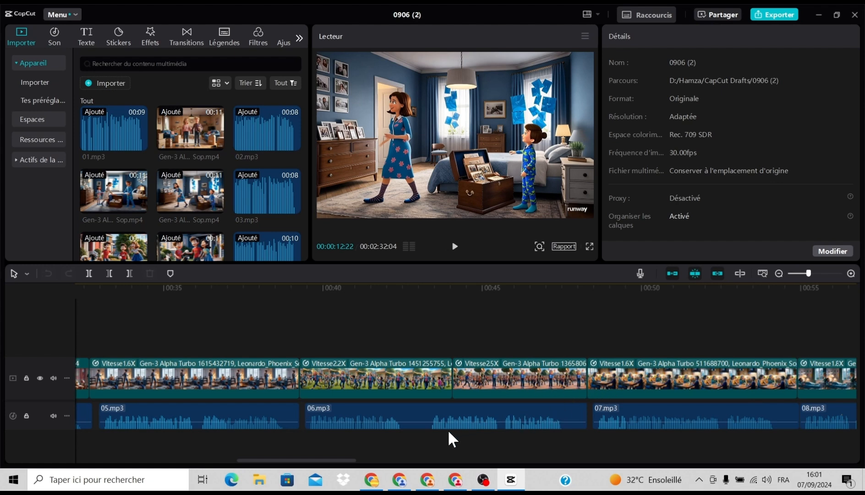
{"action": "left_click_drag", "start_coordinate": [313, 454], "coordinate": [358, 455]}
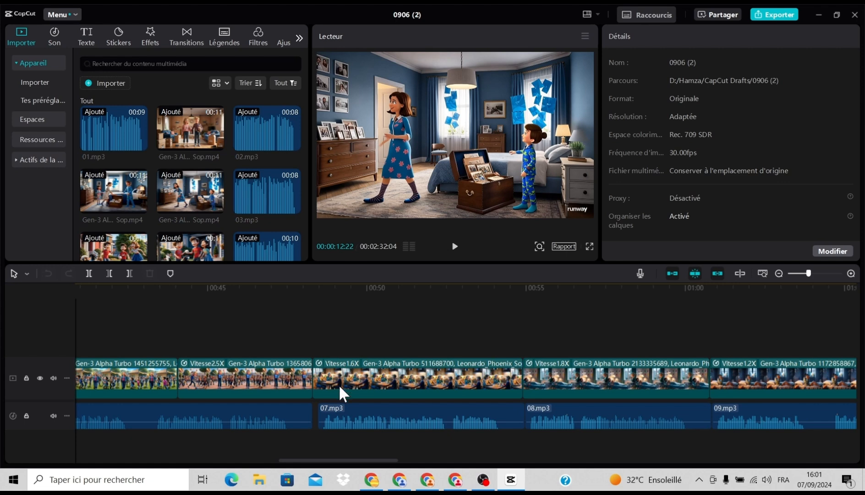
{"action": "left_click", "coordinate": [541, 338]}
{"action": "left_click", "coordinate": [455, 247]}
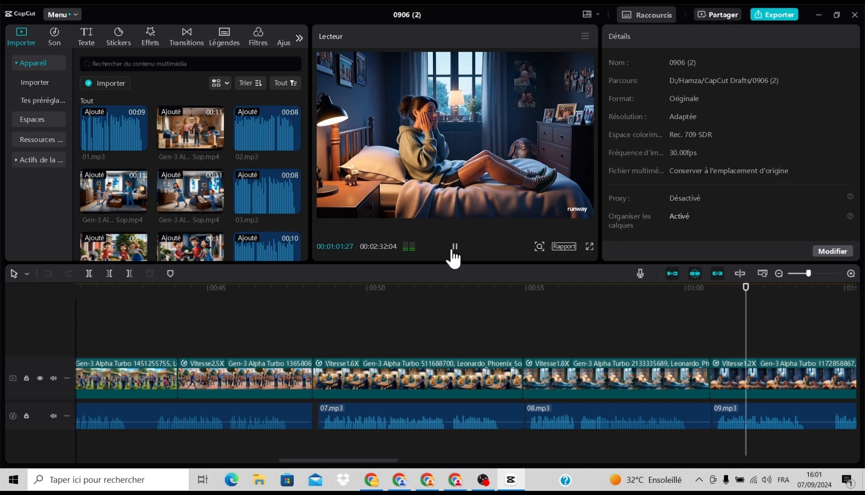
{"action": "left_click", "coordinate": [453, 253]}
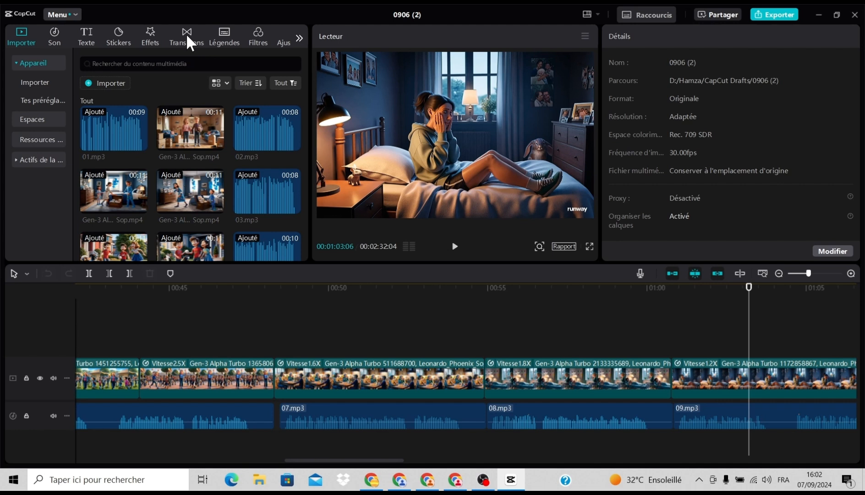
- Add the Nuages transition at the cut near 01:26, after the clip of the girl painting at an easel
{"action": "left_click", "coordinate": [187, 34]}
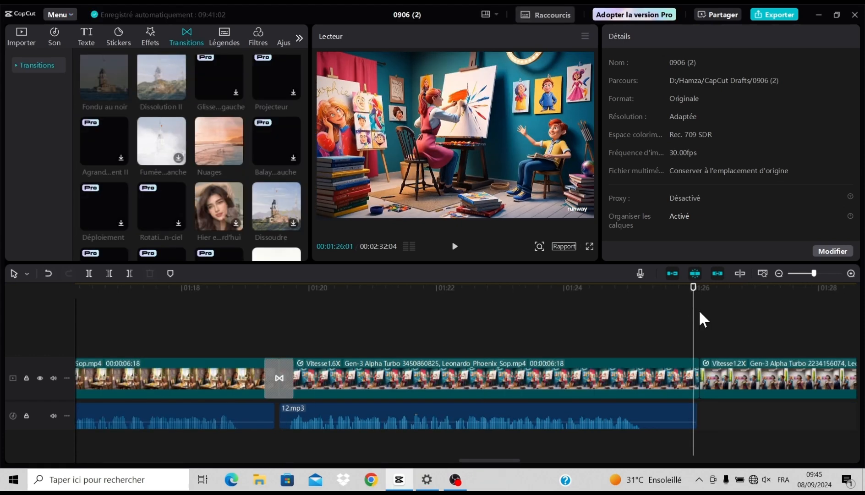
{"action": "left_click", "coordinate": [697, 315]}
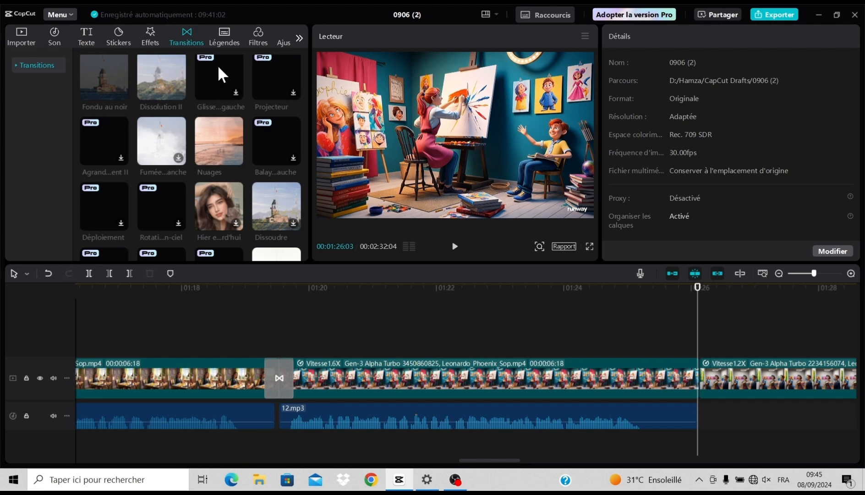
{"action": "left_click", "coordinate": [232, 158]}
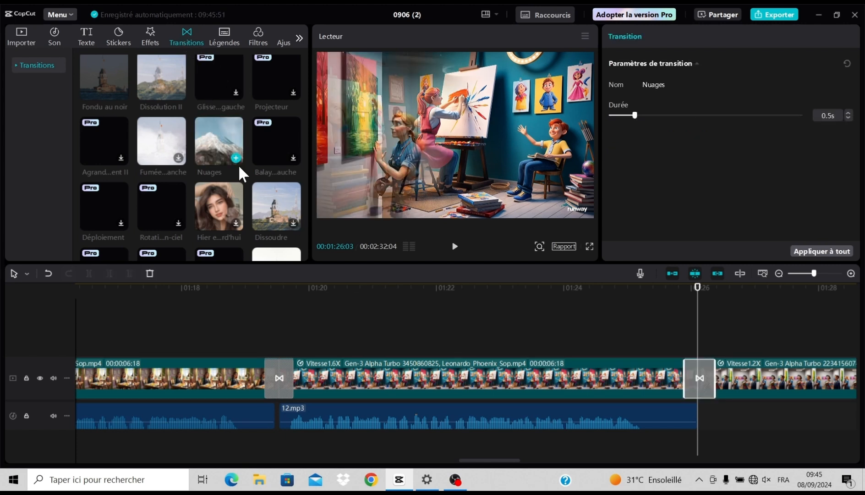
- Trim the end of the 12.mp3 narration to 00:01:25:14, cutting off the silent tail
{"action": "left_click", "coordinate": [657, 335]}
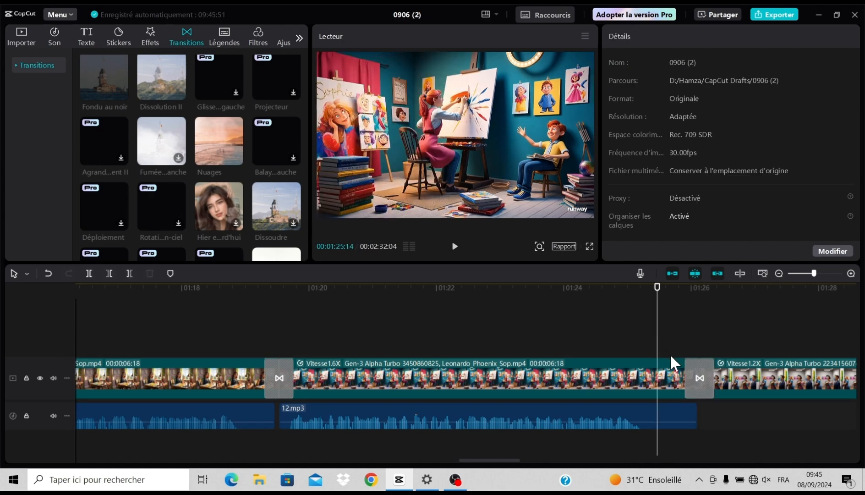
{"action": "mouse_move", "coordinate": [667, 415]}
{"action": "left_click", "coordinate": [672, 409]}
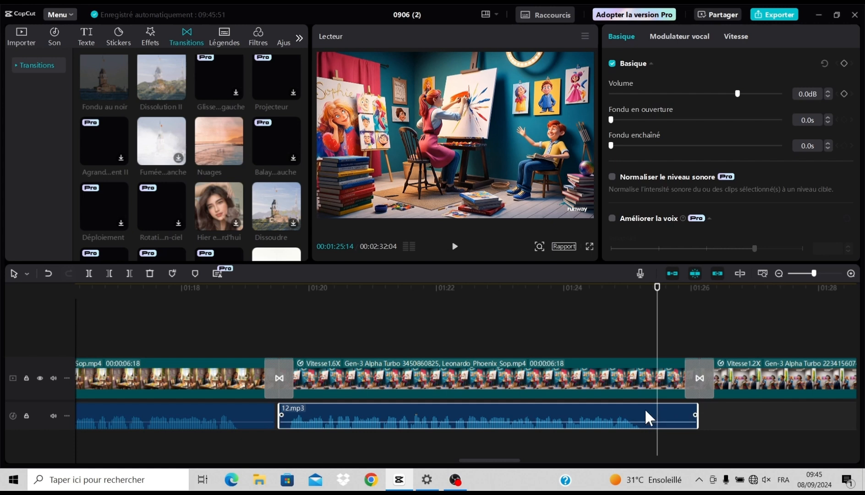
{"action": "left_click", "coordinate": [127, 273]}
{"action": "left_click", "coordinate": [621, 383]}
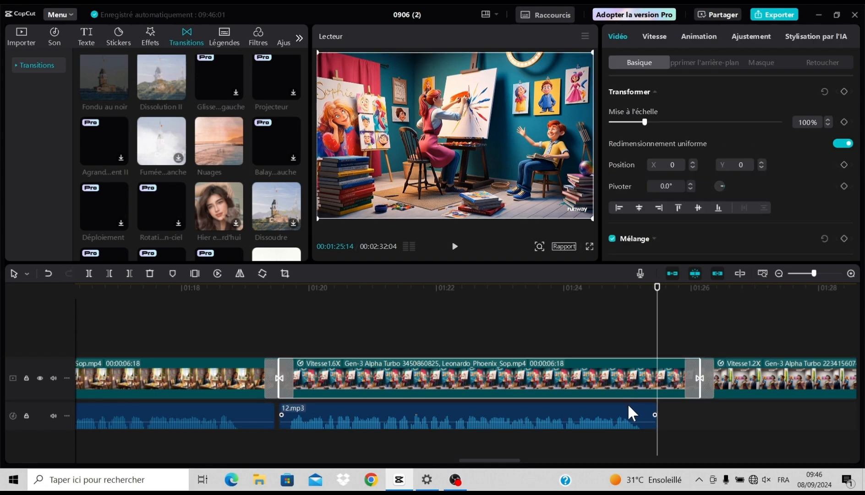
{"action": "left_click", "coordinate": [627, 407]}
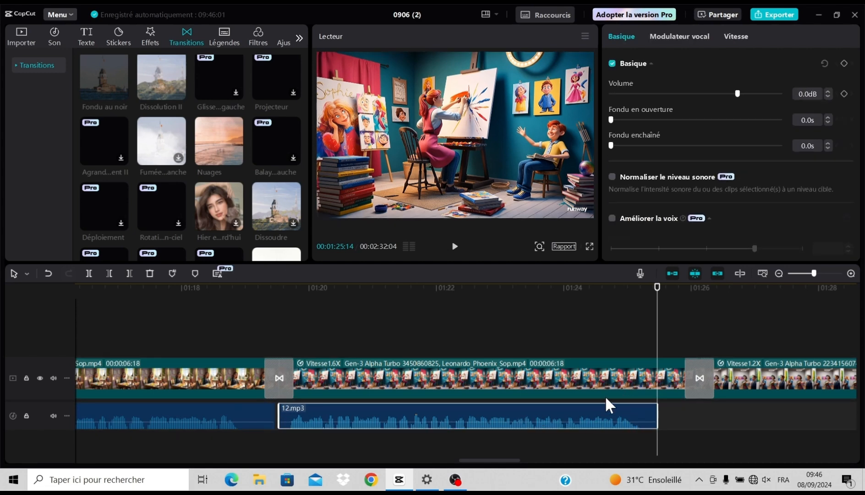
- Set the speed of the video clip above 12.mp3 to 1.8x so it matches the trimmed narration
{"action": "left_click", "coordinate": [596, 370]}
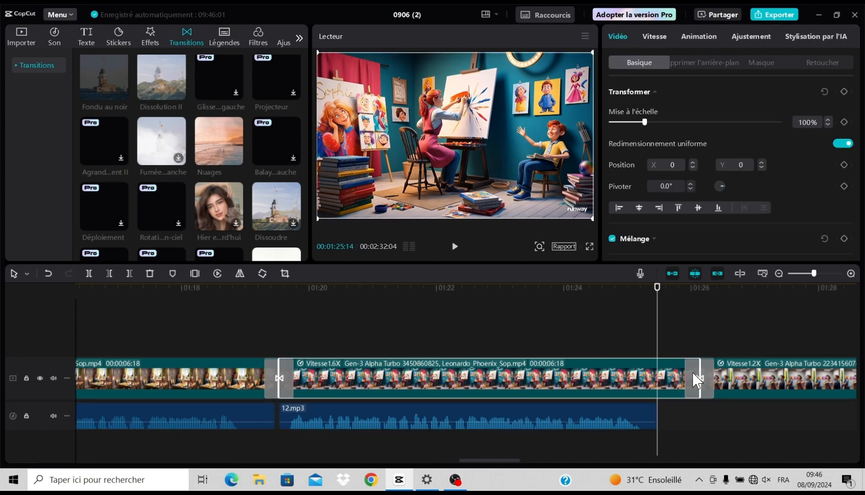
{"action": "left_click", "coordinate": [655, 36]}
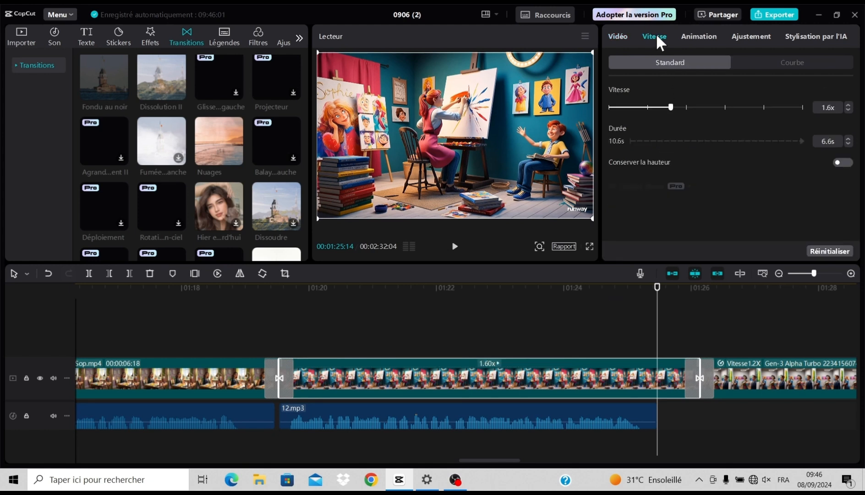
{"action": "left_click", "coordinate": [846, 110]}
{"action": "left_click", "coordinate": [848, 104]}
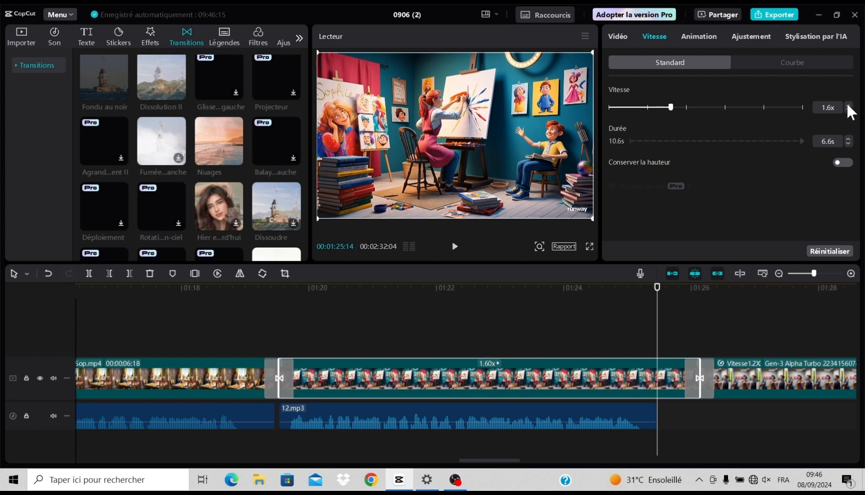
{"action": "left_click", "coordinate": [847, 105]}
{"action": "left_click", "coordinate": [847, 104]}
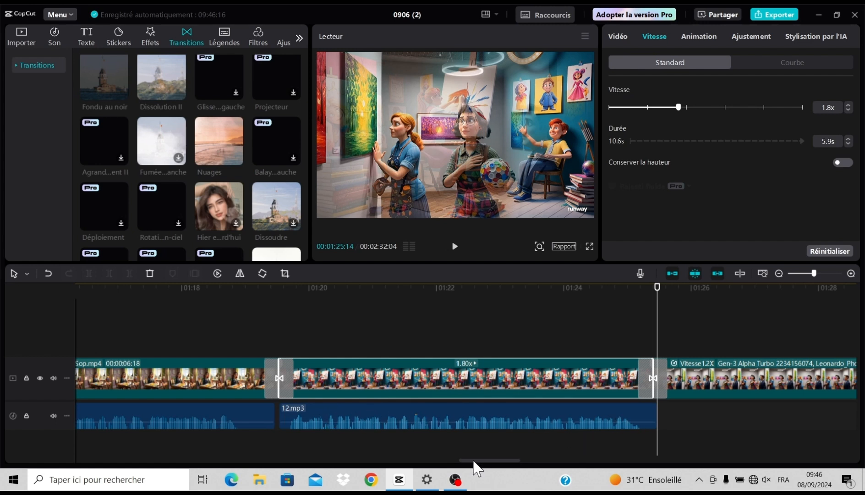
- Move the 13.mp3 narration to just after 12.mp3 and trim its end to the video cut at 00:01:34:06
{"action": "left_click_drag", "start_coordinate": [473, 463], "coordinate": [507, 453]}
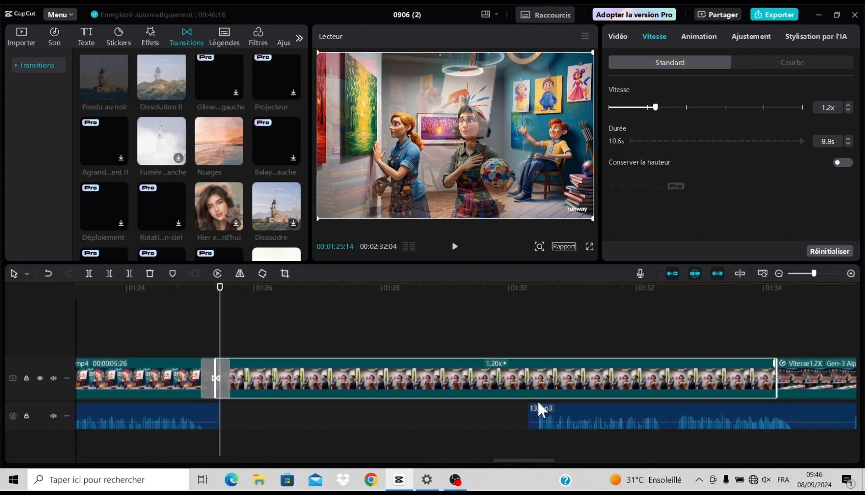
{"action": "left_click_drag", "start_coordinate": [601, 419], "coordinate": [296, 412]}
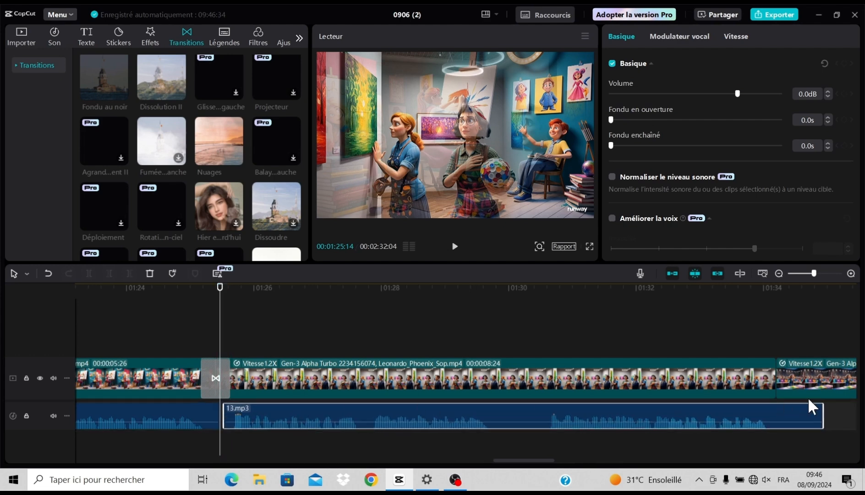
{"action": "left_click", "coordinate": [777, 335]}
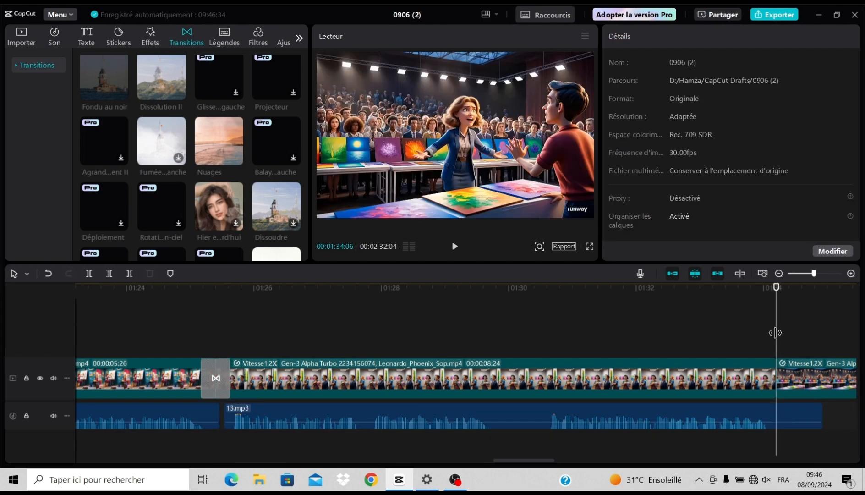
{"action": "left_click", "coordinate": [774, 404]}
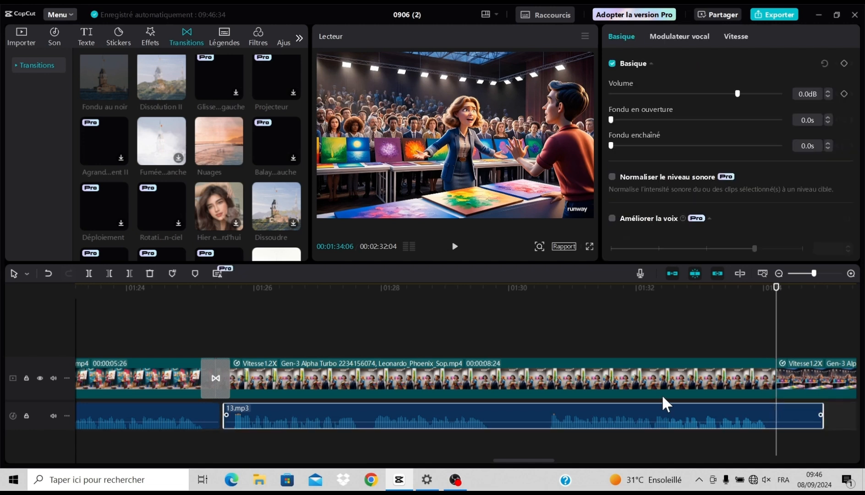
{"action": "left_click", "coordinate": [129, 273]}
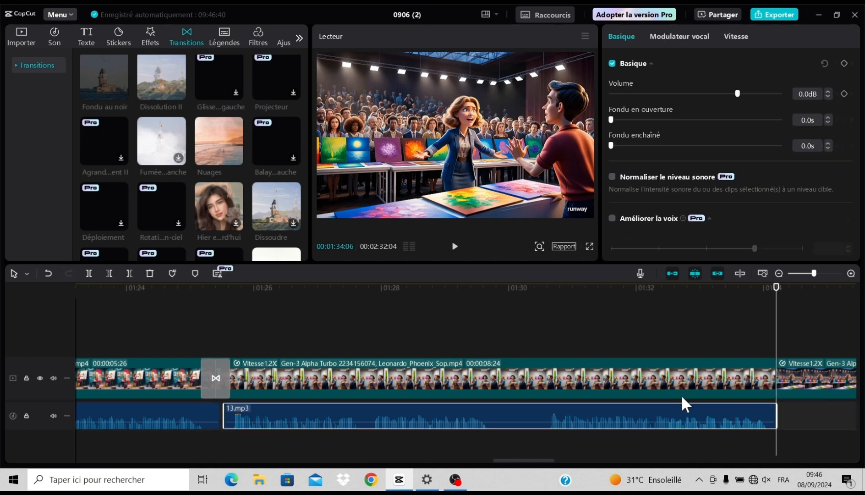
- Add the Nuages transition at the end of the video clip above 13.mp3, at 00:01:34:06
{"action": "left_click", "coordinate": [737, 373]}
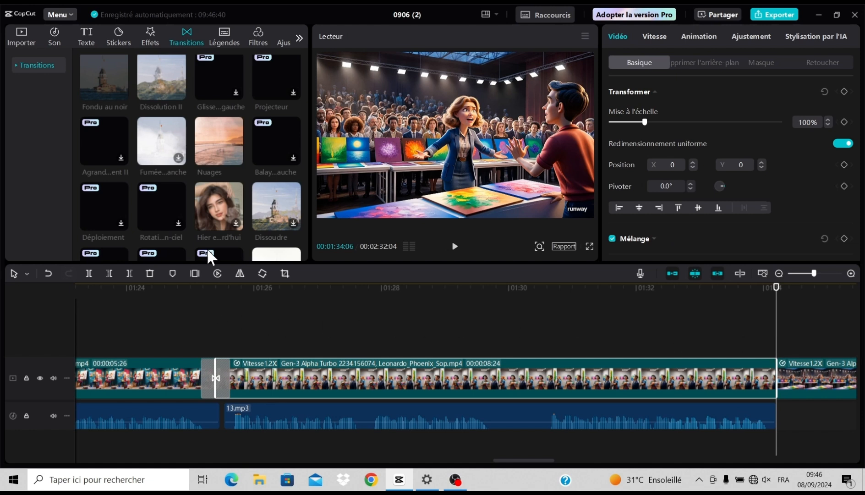
{"action": "mouse_move", "coordinate": [220, 142]}
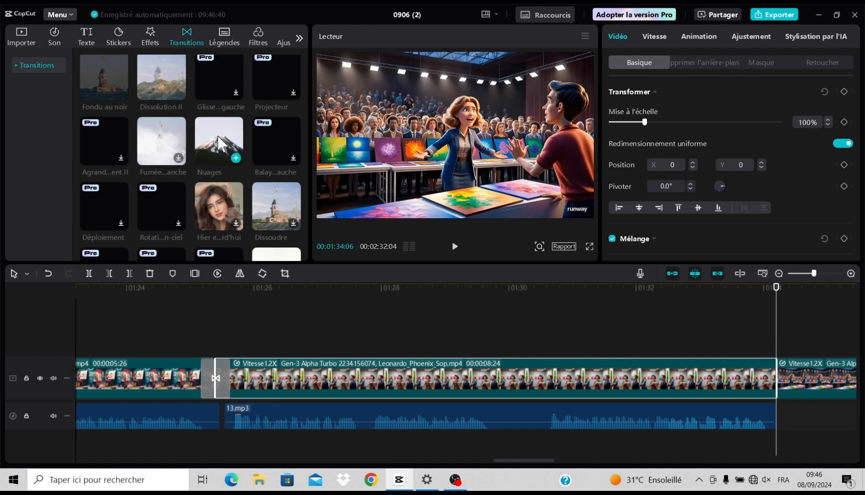
{"action": "left_click", "coordinate": [236, 157]}
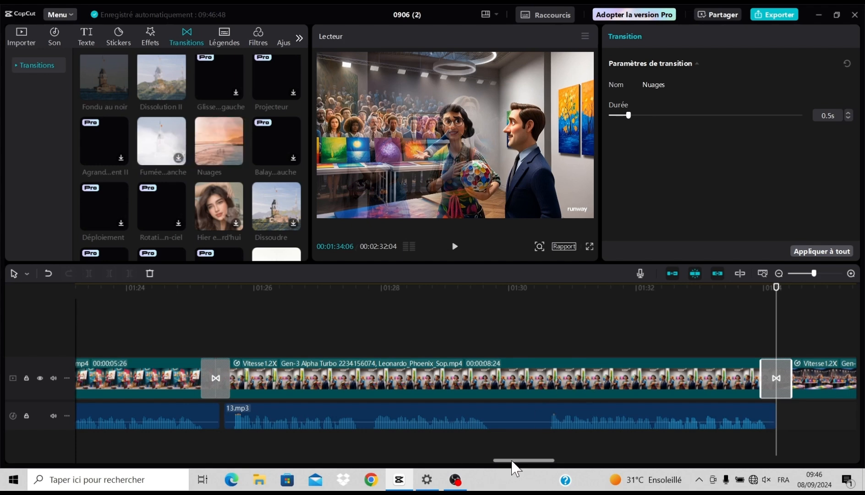
- Move the 14.mp3 narration to just after 13.mp3 and set the speed of the video clip above it to 1.3x
{"action": "left_click_drag", "start_coordinate": [512, 461], "coordinate": [564, 462]}
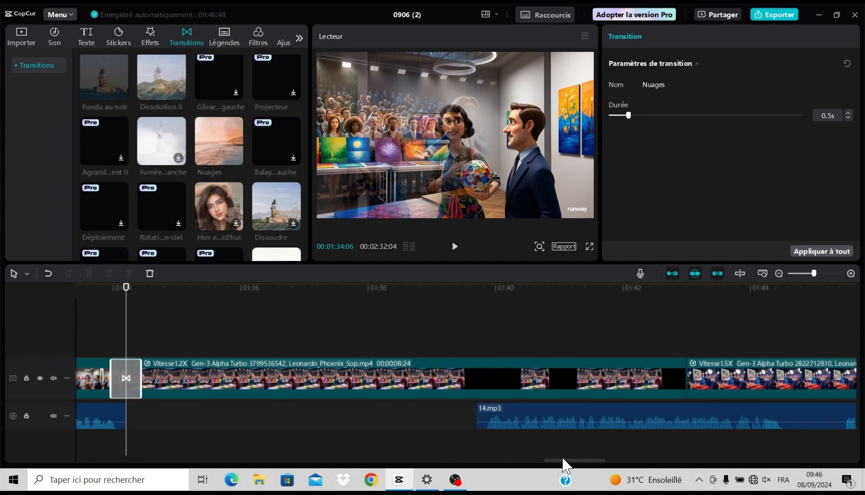
{"action": "left_click_drag", "start_coordinate": [538, 413], "coordinate": [193, 413]}
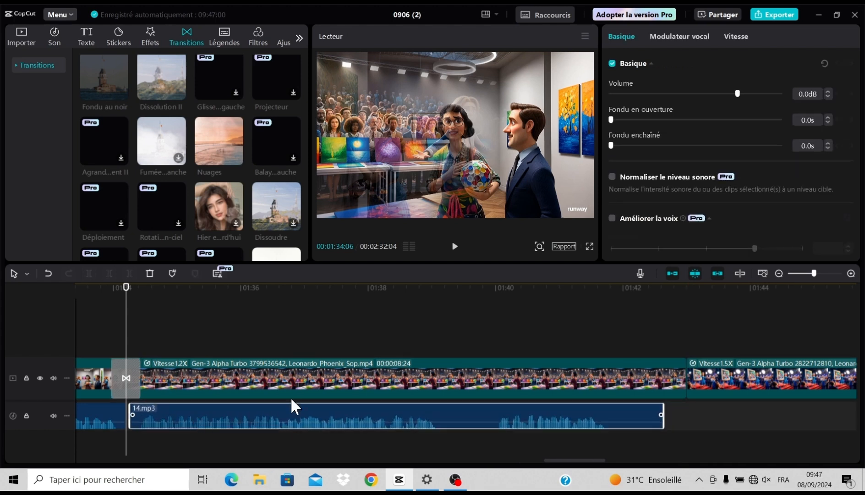
{"action": "left_click", "coordinate": [629, 377]}
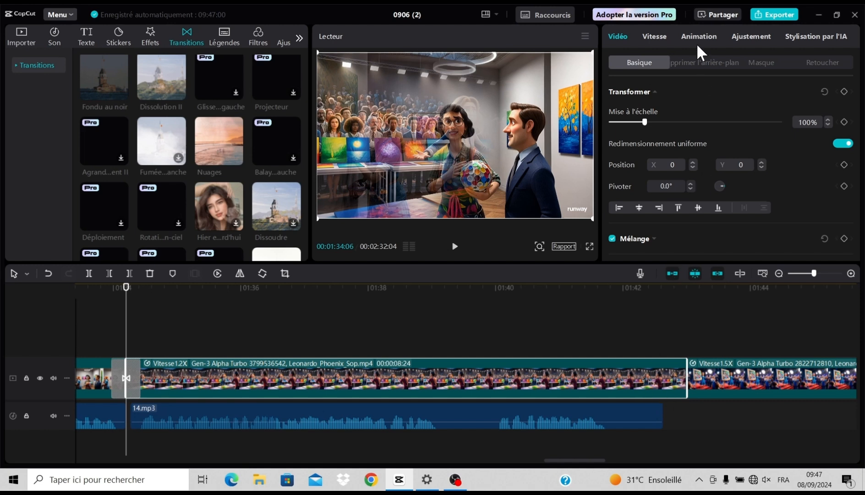
{"action": "left_click", "coordinate": [655, 37]}
{"action": "left_click", "coordinate": [847, 107]}
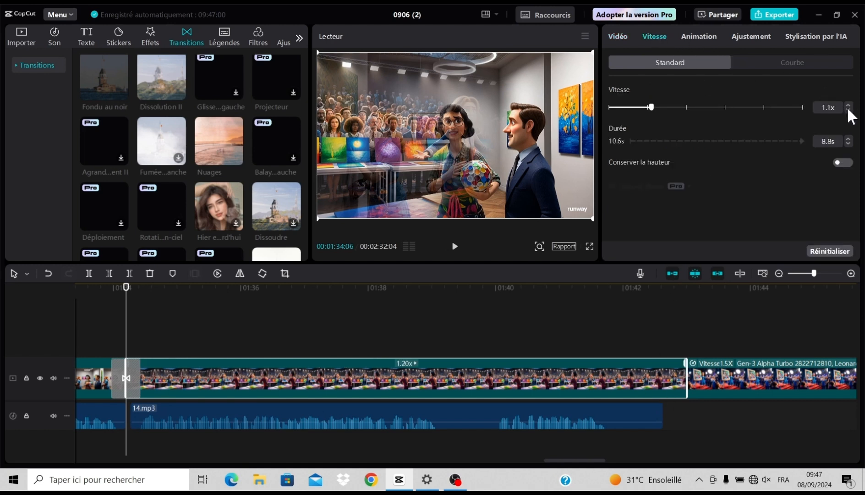
{"action": "left_click", "coordinate": [846, 104]}
{"action": "left_click", "coordinate": [847, 104]}
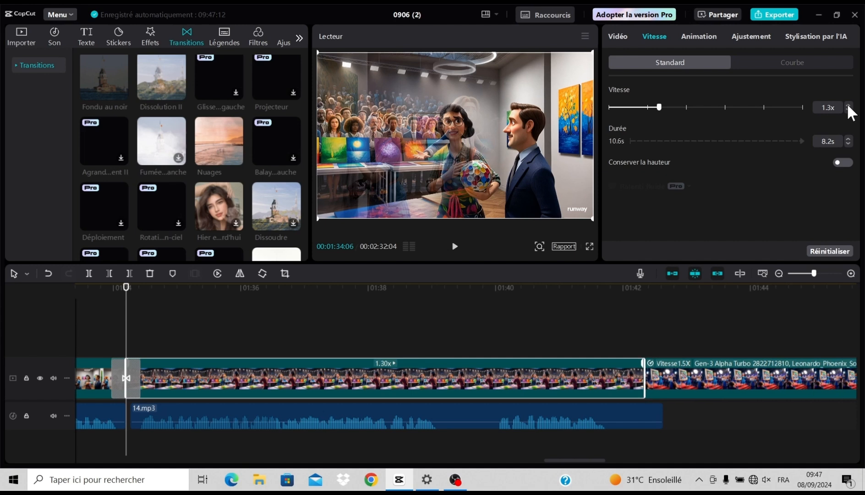
{"action": "left_click", "coordinate": [846, 104]}
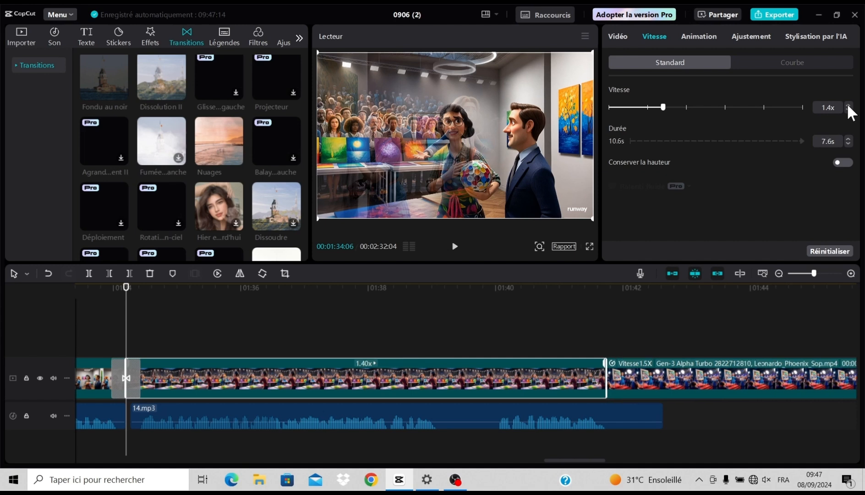
{"action": "left_click", "coordinate": [847, 109]}
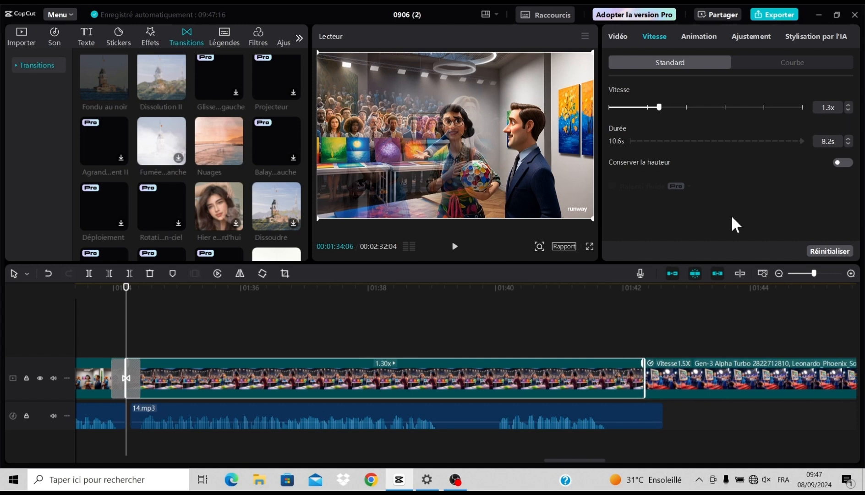
- Trim the end of 14.mp3 to the video cut at 00:01:42:10 and add the Nuages transition at that cut
{"action": "left_click", "coordinate": [638, 413]}
{"action": "left_click", "coordinate": [646, 354]}
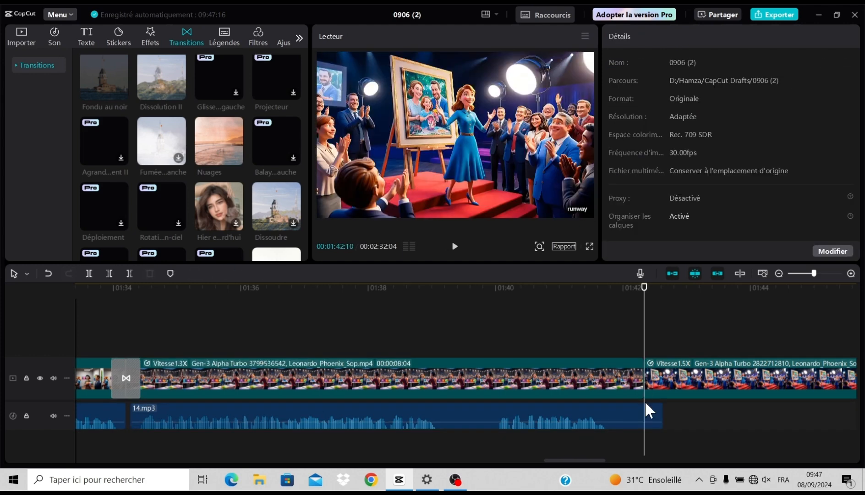
{"action": "left_click", "coordinate": [639, 412]}
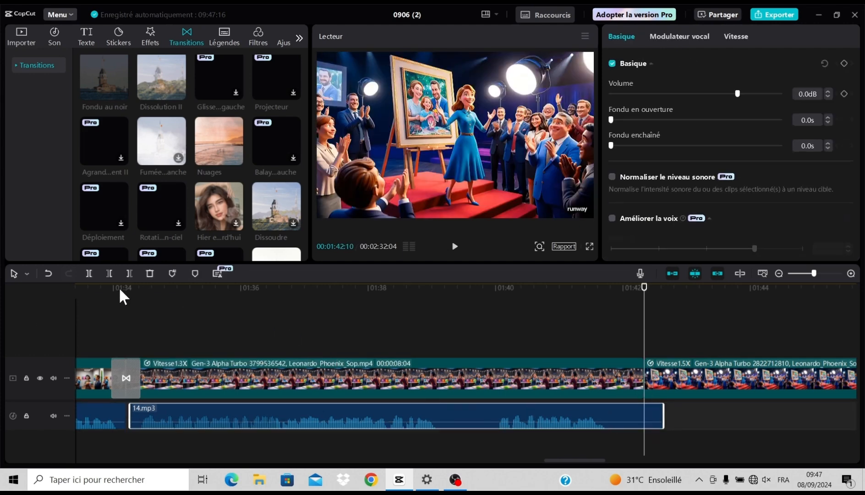
{"action": "left_click", "coordinate": [128, 273]}
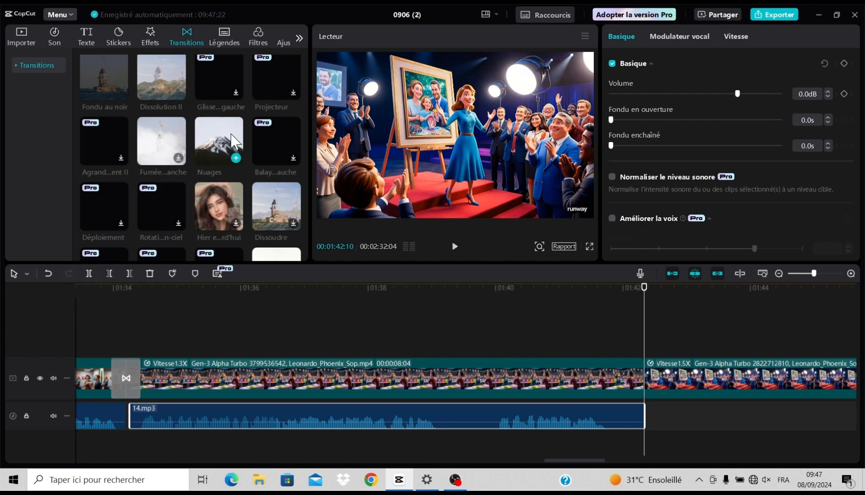
{"action": "left_click", "coordinate": [233, 155]}
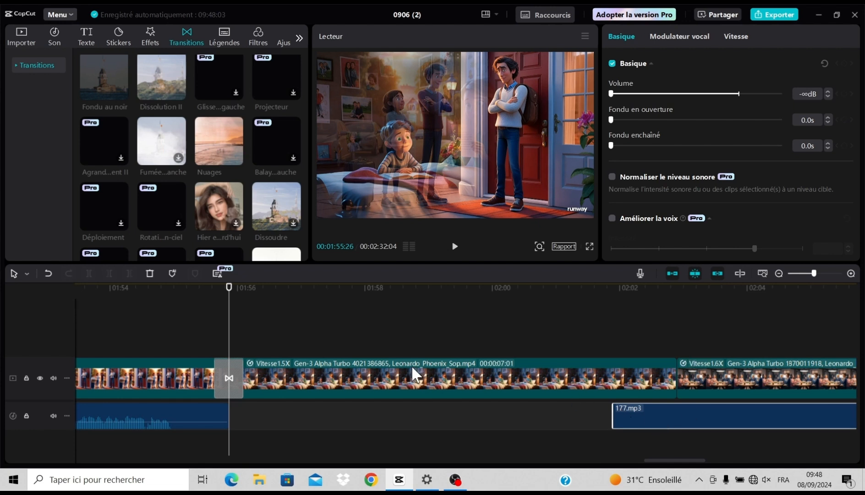
- Undo the last volume change on the 177.mp3 narration and move it to start at 00:01:55:26, directly after the preceding narration
{"action": "left_click", "coordinate": [48, 273]}
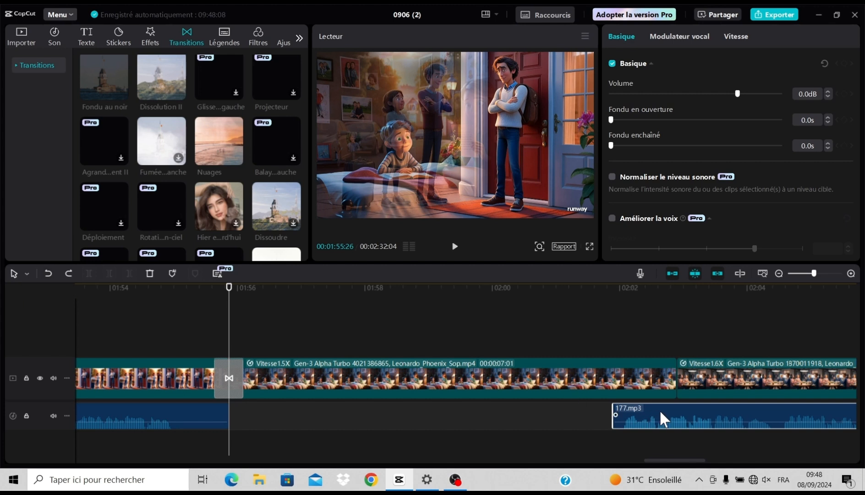
{"action": "left_click_drag", "start_coordinate": [659, 410], "coordinate": [276, 408]}
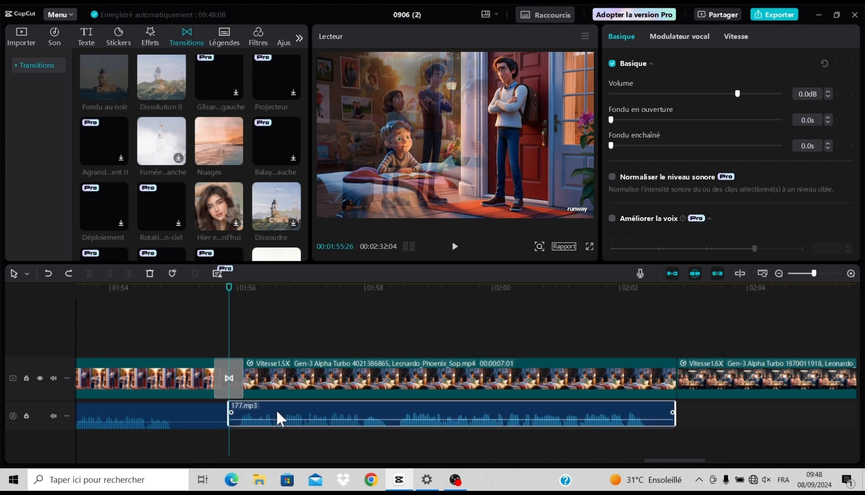
- Add the Nuages transition at the end of the video clip above 177.mp3, at 00:02:02:27
{"action": "left_click", "coordinate": [672, 329]}
{"action": "left_click", "coordinate": [672, 329]}
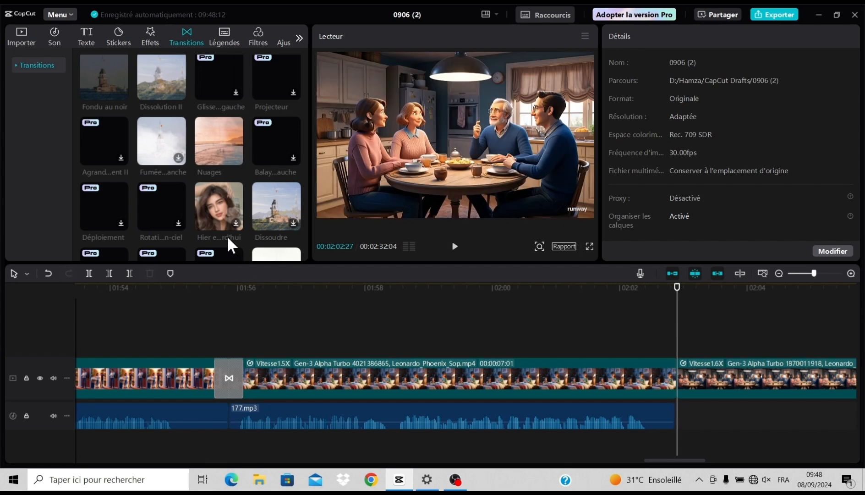
{"action": "left_click", "coordinate": [233, 152]}
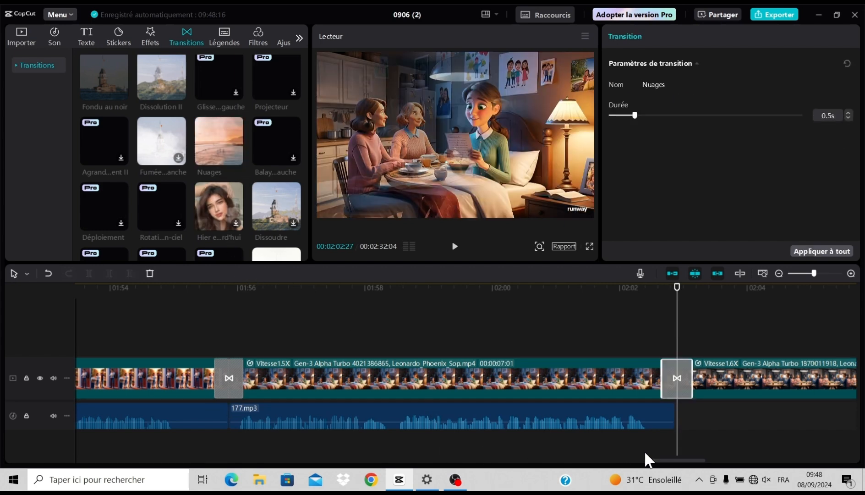
- Move the 188.mp3 narration to start at 00:02:02:27 and add the Nuages transition at the video cut at 00:02:09:15
{"action": "left_click_drag", "start_coordinate": [652, 460], "coordinate": [687, 460]}
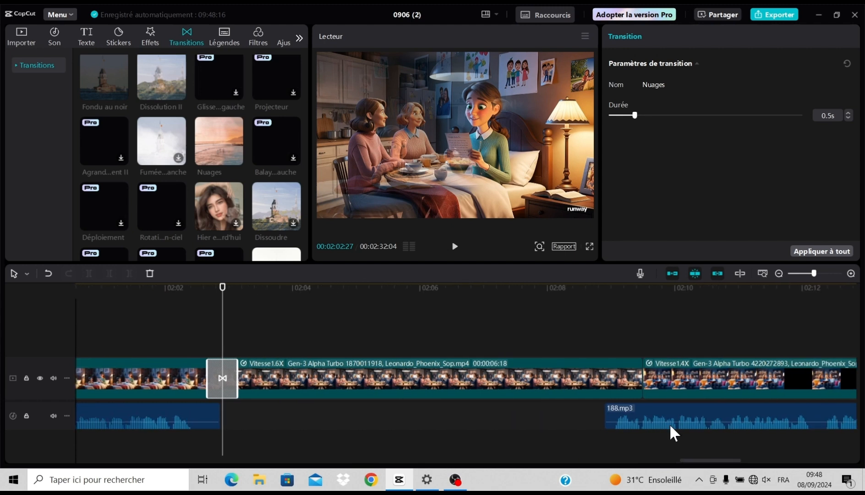
{"action": "left_click_drag", "start_coordinate": [670, 425], "coordinate": [286, 408]}
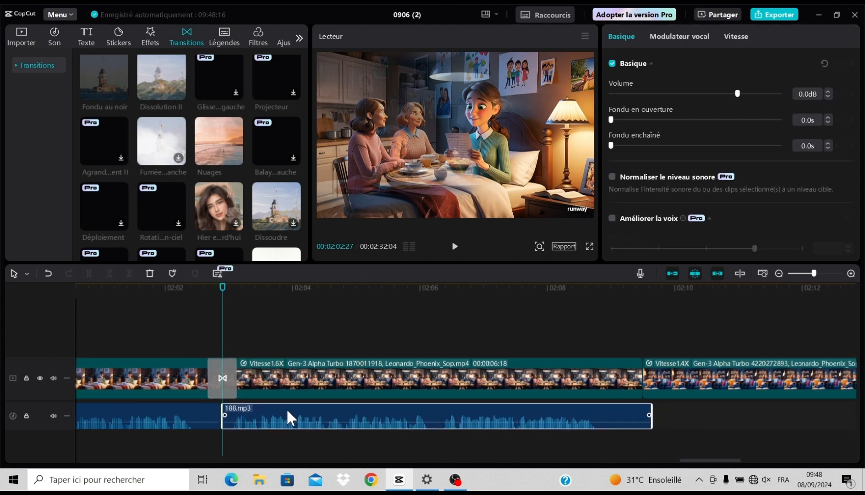
{"action": "left_click", "coordinate": [639, 324]}
{"action": "left_click", "coordinate": [638, 324]}
{"action": "left_click", "coordinate": [643, 321]}
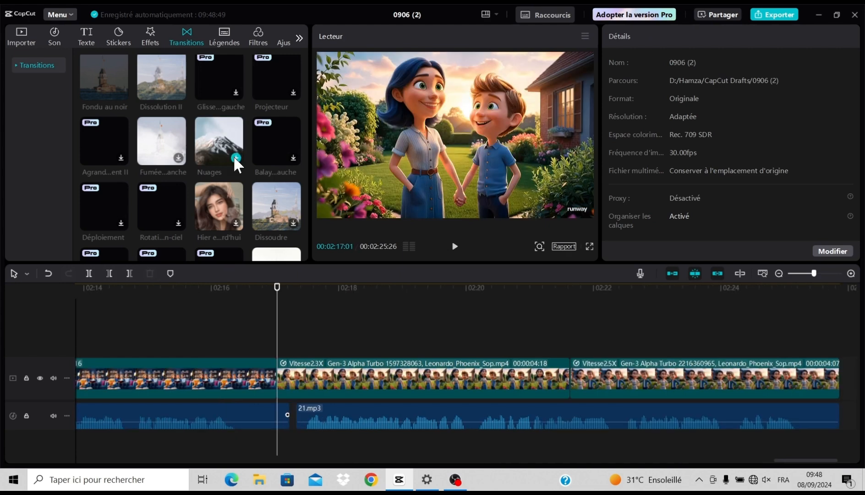
{"action": "left_click", "coordinate": [236, 158]}
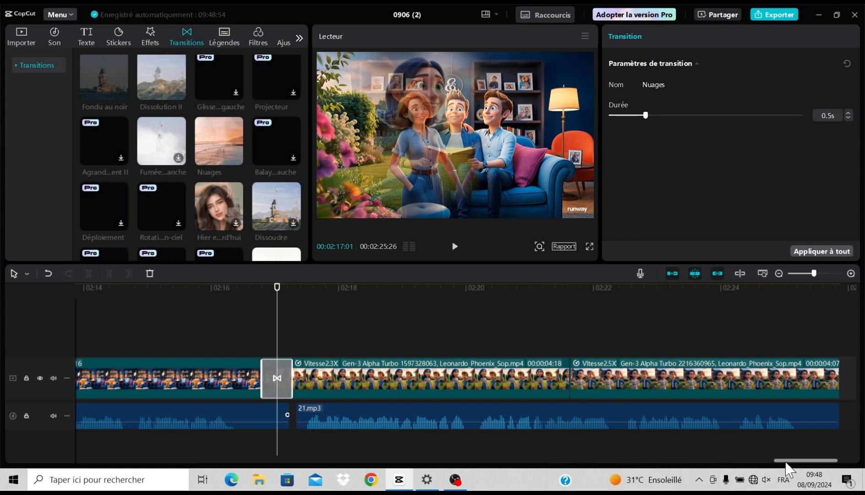
- Add the Analyse du spectre video effect at the start of the timeline and extend it to the end of the last clip
{"action": "left_click_drag", "start_coordinate": [775, 460], "coordinate": [122, 467]}
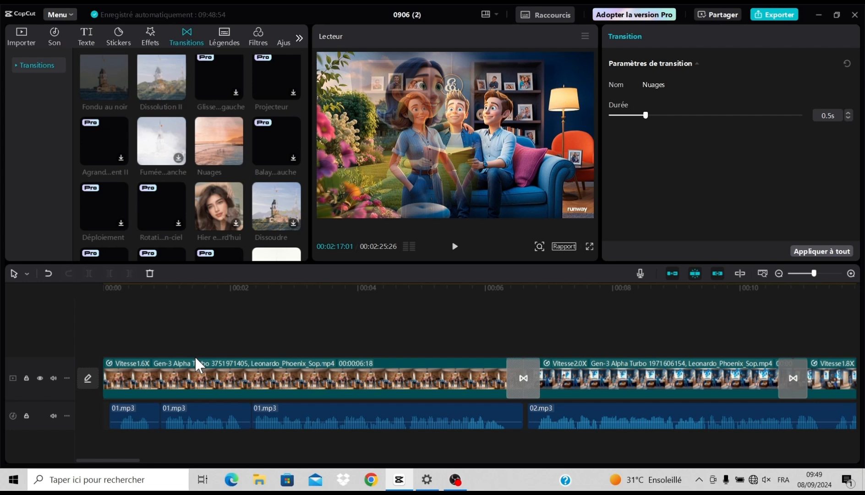
{"action": "left_click", "coordinate": [148, 28]}
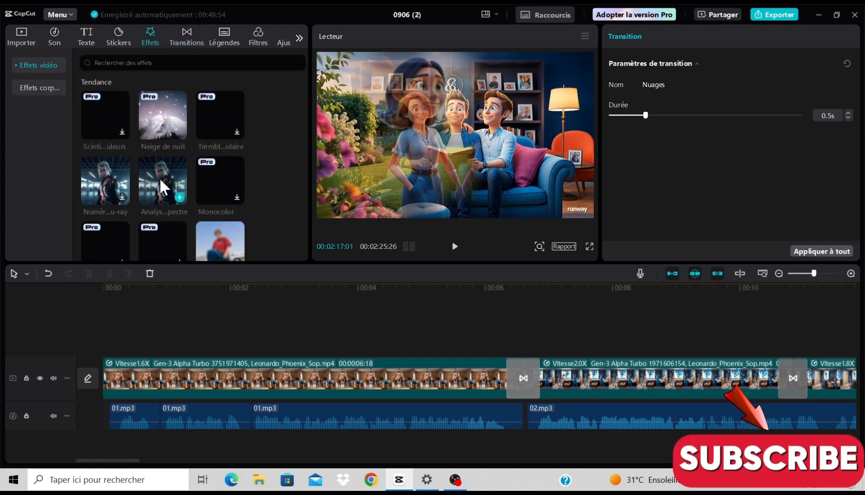
{"action": "left_click", "coordinate": [179, 197]}
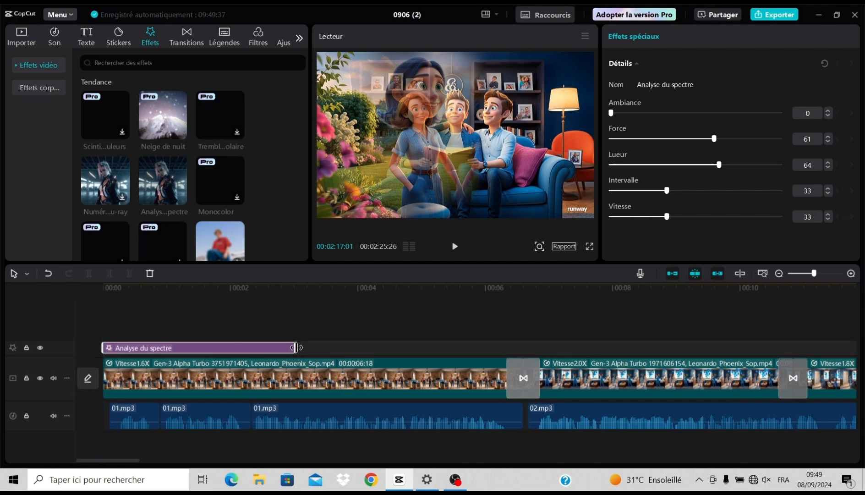
{"action": "left_click_drag", "start_coordinate": [296, 347], "coordinate": [475, 352]}
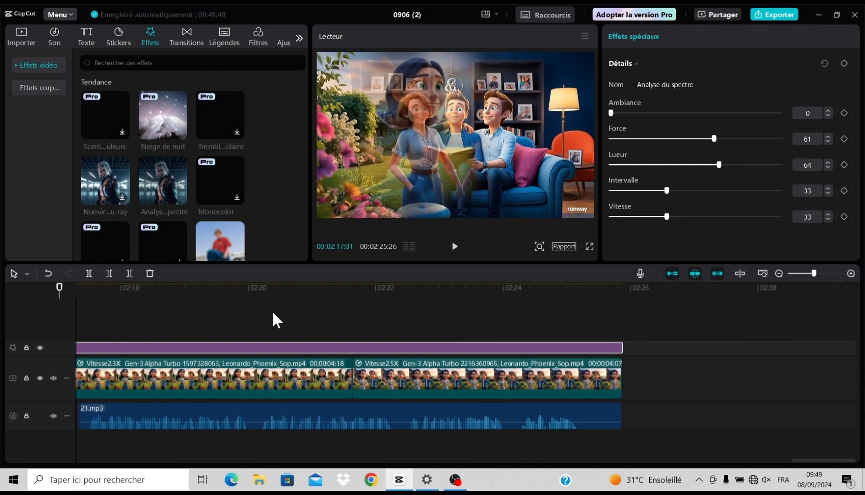
- Play the final garden scenes from 00:02:20:11 to check the video effect
{"action": "left_click", "coordinate": [272, 310]}
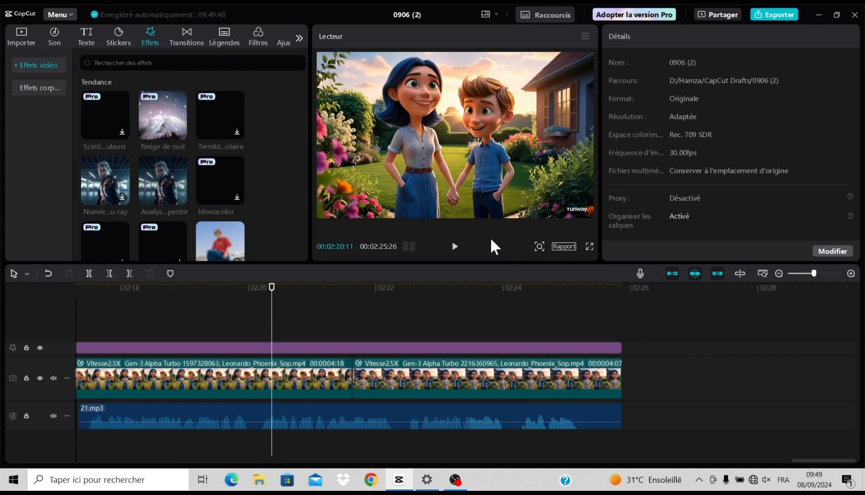
{"action": "left_click", "coordinate": [456, 249]}
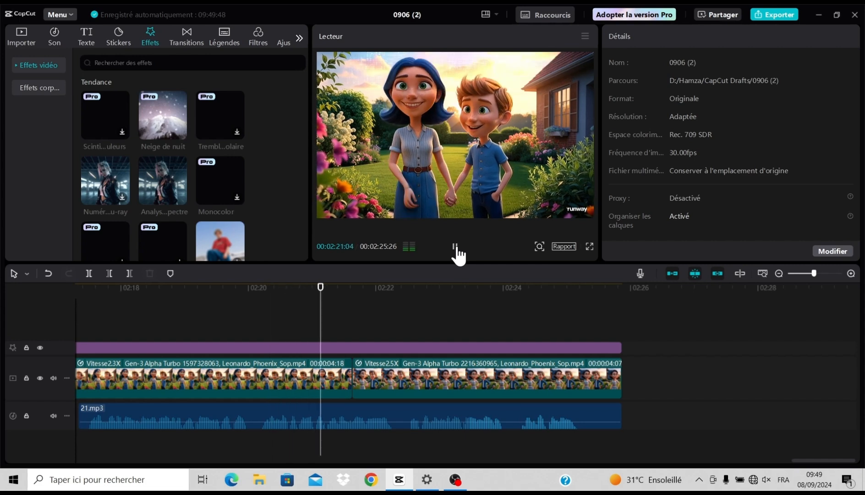
{"action": "left_click", "coordinate": [455, 248]}
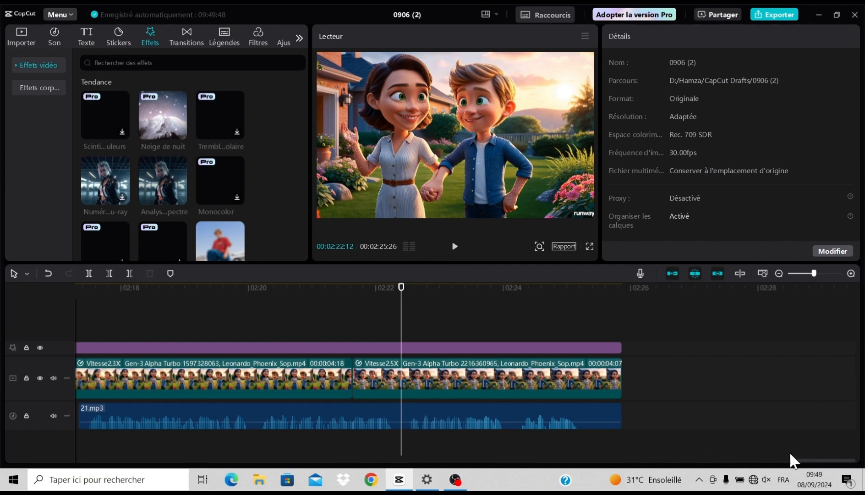
- Return to the start of the timeline and browse the trending video effects
{"action": "left_click_drag", "start_coordinate": [800, 464], "coordinate": [83, 476]}
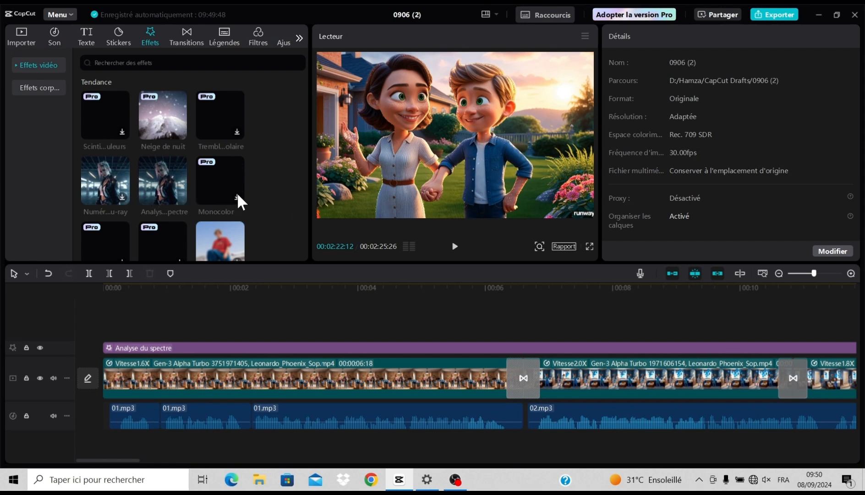
{"action": "scroll", "coordinate": [238, 195], "scroll_direction": "down", "scroll_amount": 1}
{"action": "scroll", "coordinate": [190, 201], "scroll_direction": "up", "scroll_amount": 1}
{"action": "scroll", "coordinate": [190, 201], "scroll_direction": "down", "scroll_amount": 3}
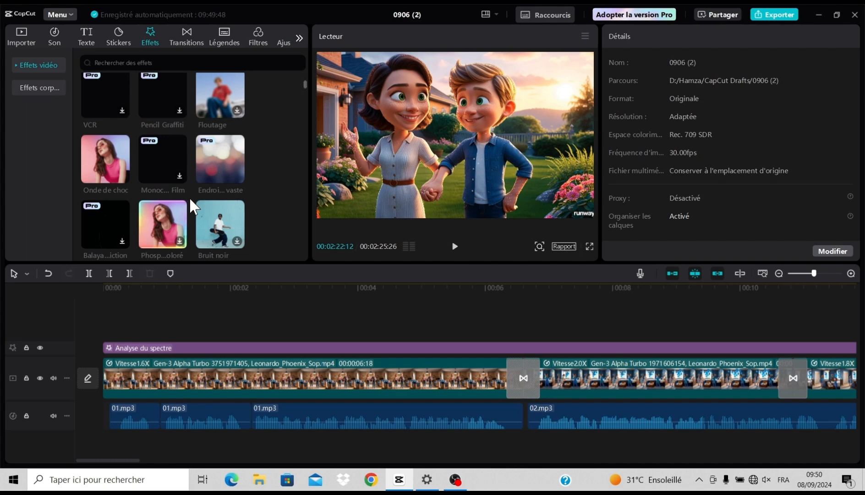
{"action": "scroll", "coordinate": [226, 162], "scroll_direction": "down", "scroll_amount": 5}
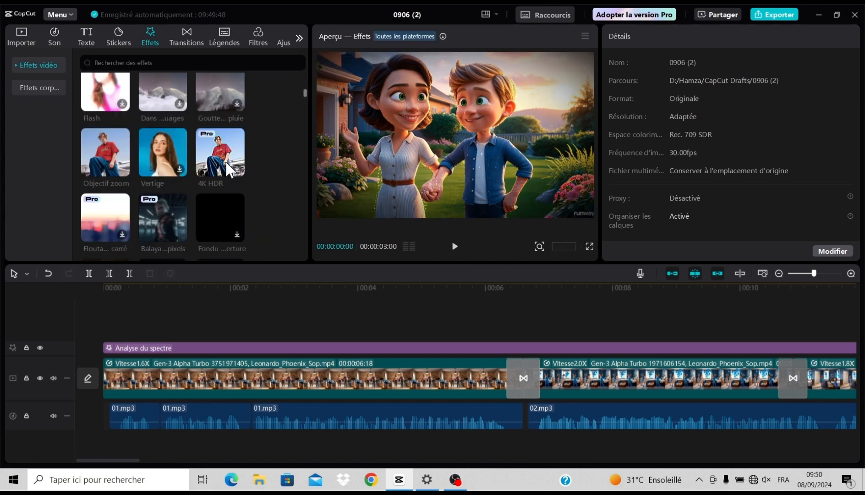
{"action": "scroll", "coordinate": [227, 163], "scroll_direction": "up", "scroll_amount": 8}
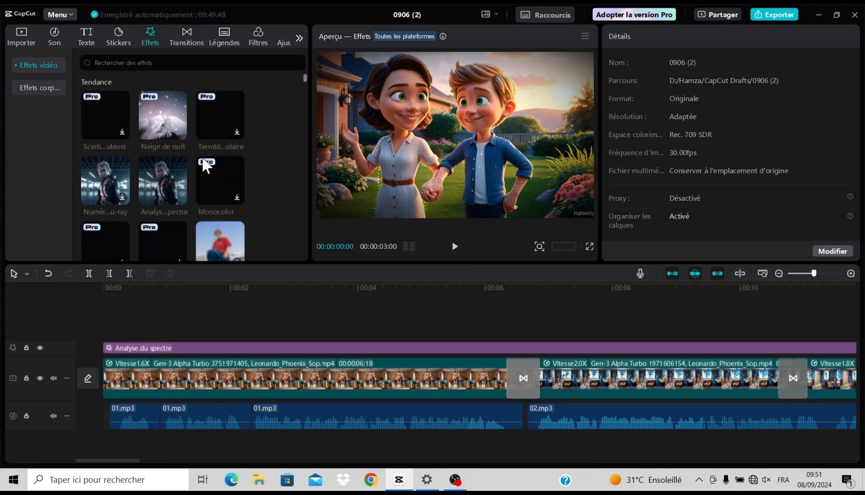
- Browse the Vlog music library and preview the tracks Indie Pop Energy and Urban Summer
{"action": "left_click", "coordinate": [53, 37]}
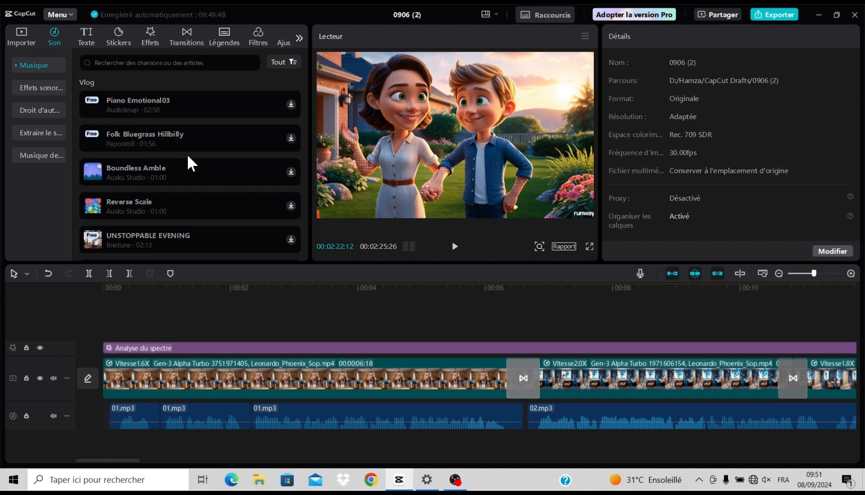
{"action": "scroll", "coordinate": [188, 158], "scroll_direction": "down", "scroll_amount": 3}
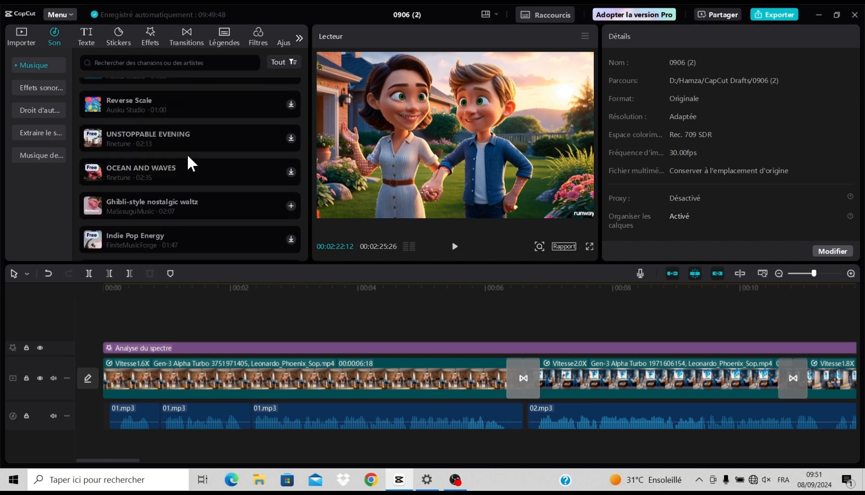
{"action": "scroll", "coordinate": [187, 154], "scroll_direction": "down", "scroll_amount": 8}
{"action": "left_click", "coordinate": [158, 131]}
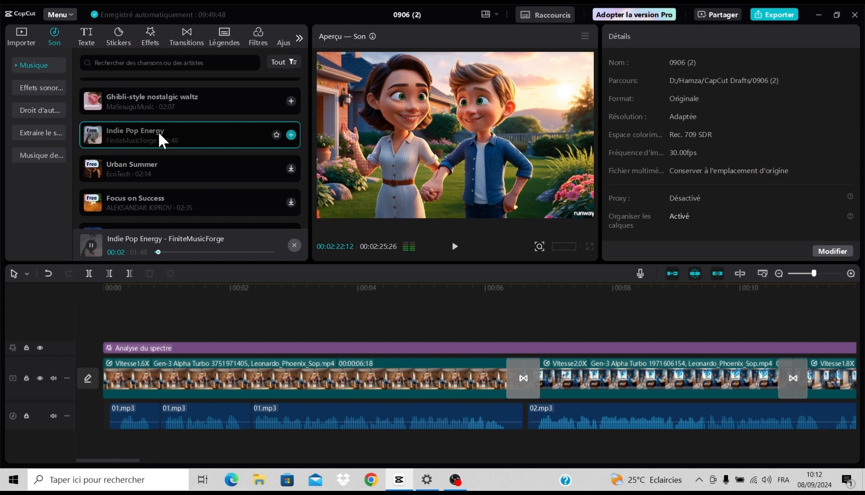
{"action": "scroll", "coordinate": [164, 145], "scroll_direction": "down", "scroll_amount": 2}
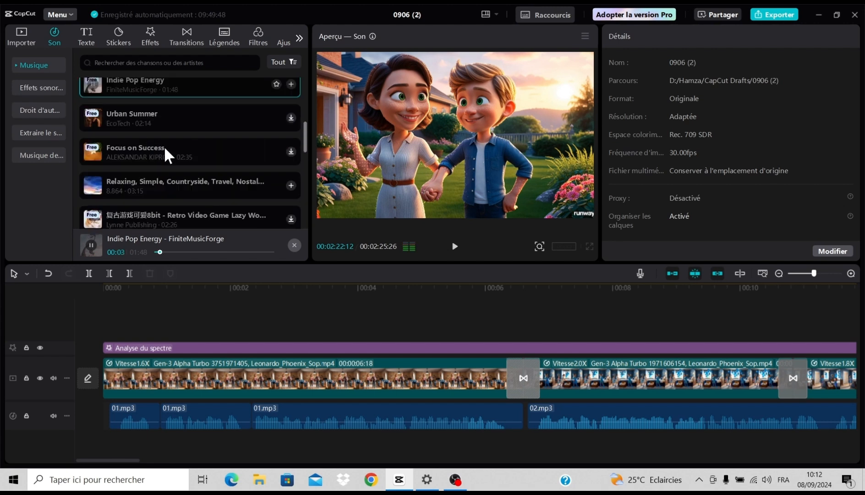
{"action": "left_click", "coordinate": [148, 123]}
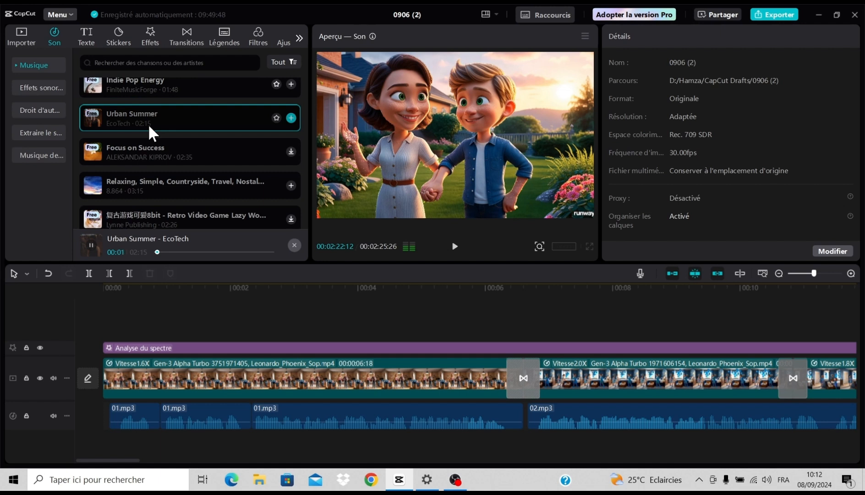
- Preview the tracks from Focus on Success through Breaking the rules02 and Luxury Hote in the music library
{"action": "left_click", "coordinate": [148, 143]}
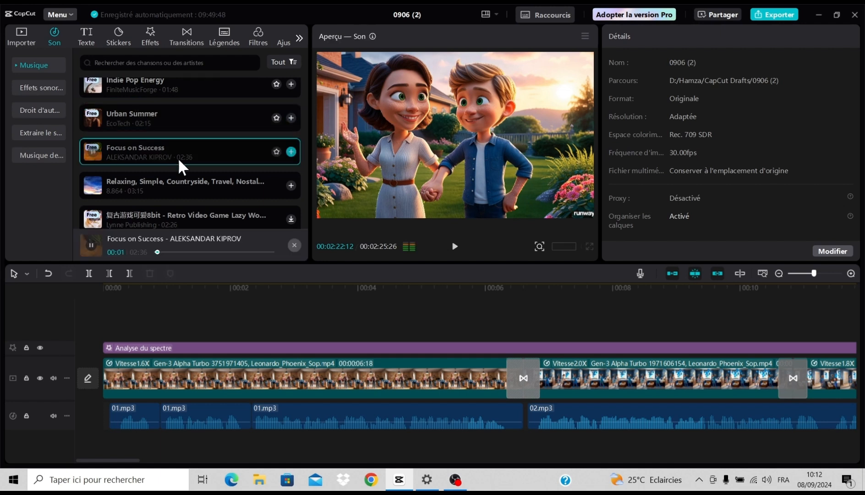
{"action": "scroll", "coordinate": [177, 157], "scroll_direction": "down", "scroll_amount": 1}
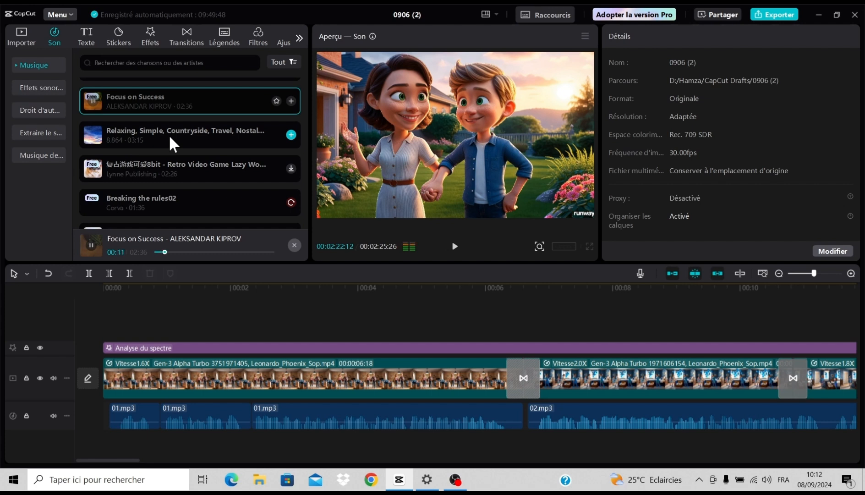
{"action": "left_click", "coordinate": [168, 135]}
{"action": "left_click", "coordinate": [164, 160]}
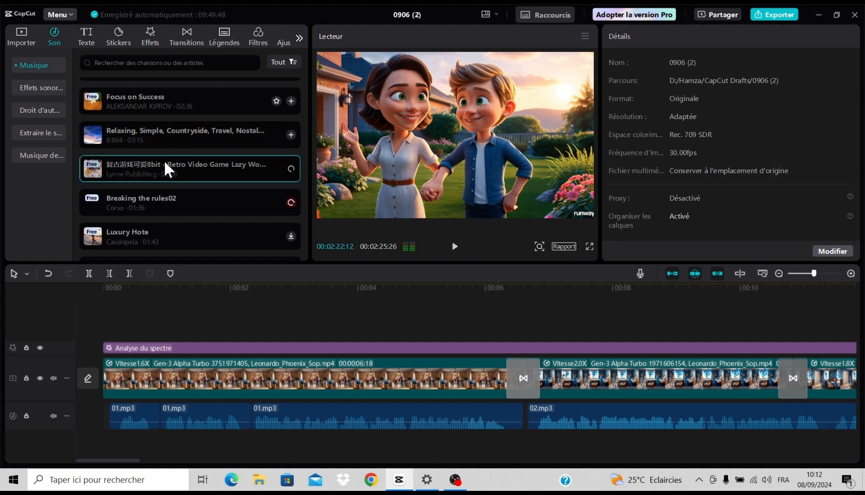
{"action": "left_click", "coordinate": [159, 197]}
{"action": "scroll", "coordinate": [165, 195], "scroll_direction": "down", "scroll_amount": 3}
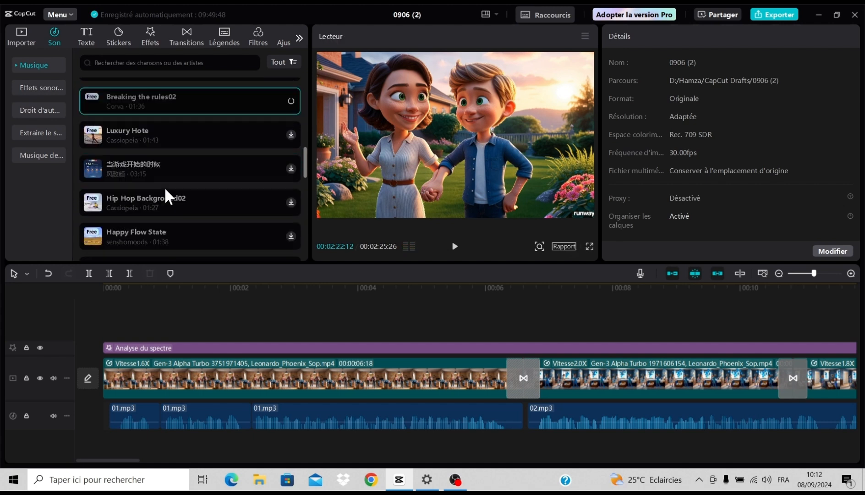
{"action": "left_click", "coordinate": [140, 131]}
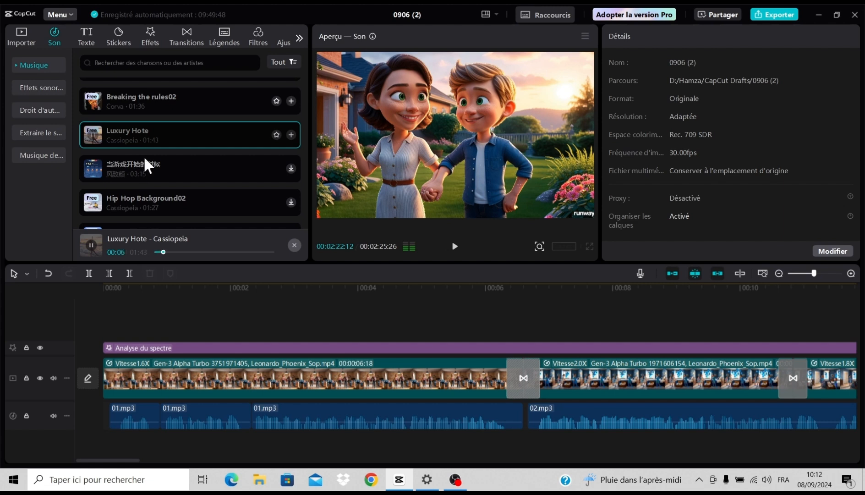
- Return the playhead to the start of the timeline and add the Luxury Hote track there as background music
{"action": "left_click", "coordinate": [157, 142]}
{"action": "left_click", "coordinate": [168, 300]}
{"action": "left_click_drag", "start_coordinate": [164, 318], "coordinate": [50, 315]}
{"action": "left_click", "coordinate": [136, 134]}
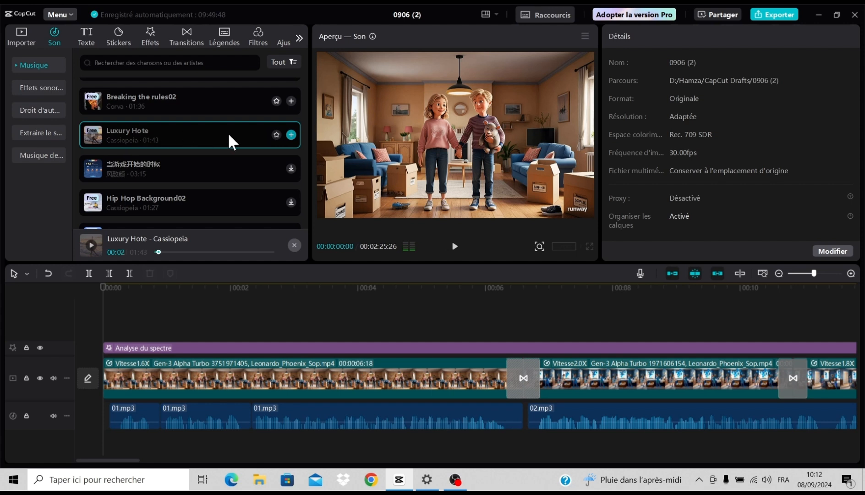
{"action": "left_click", "coordinate": [292, 134]}
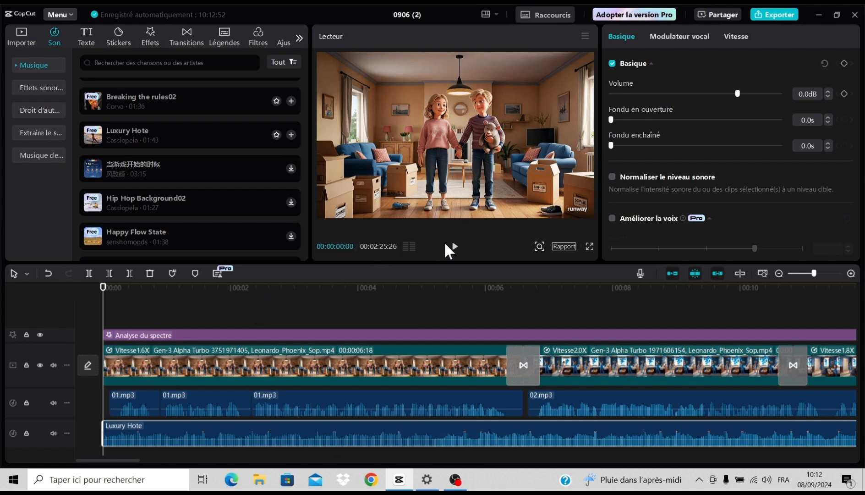
- Play the opening scenes to judge the music against the narration and lower the Luxury Hote clip's volume to -17.2 dB
{"action": "left_click", "coordinate": [455, 247]}
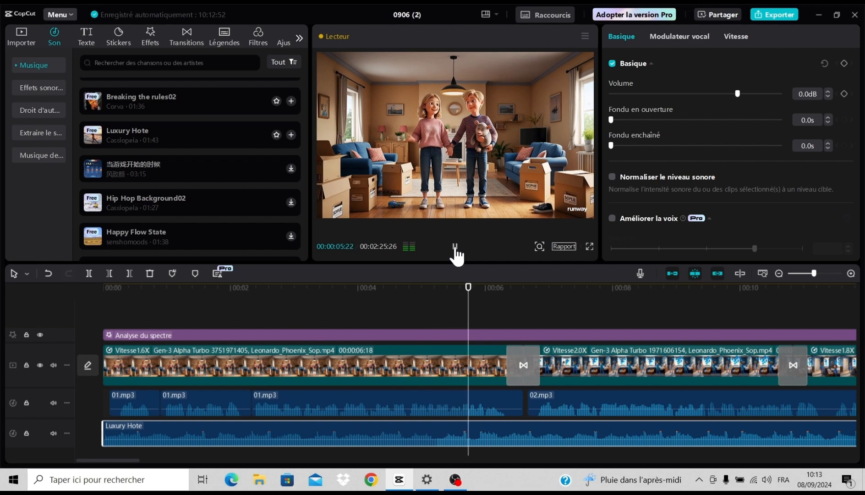
{"action": "left_click", "coordinate": [455, 248]}
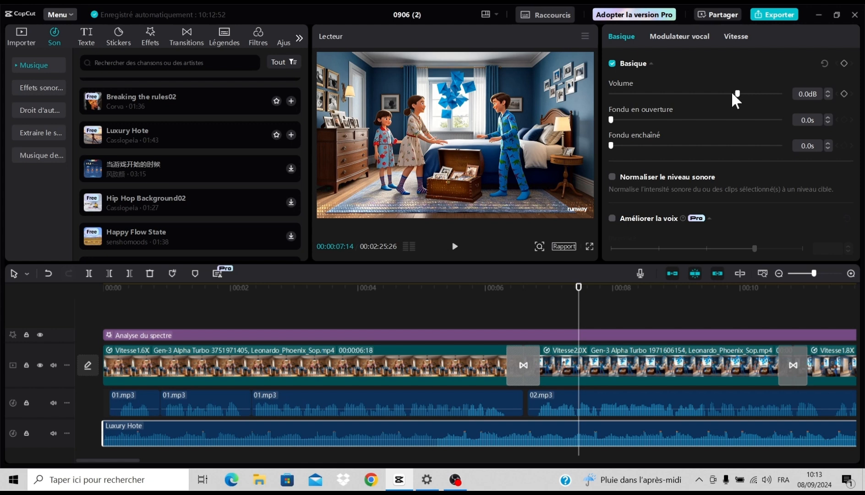
{"action": "left_click_drag", "start_coordinate": [732, 91], "coordinate": [713, 94]}
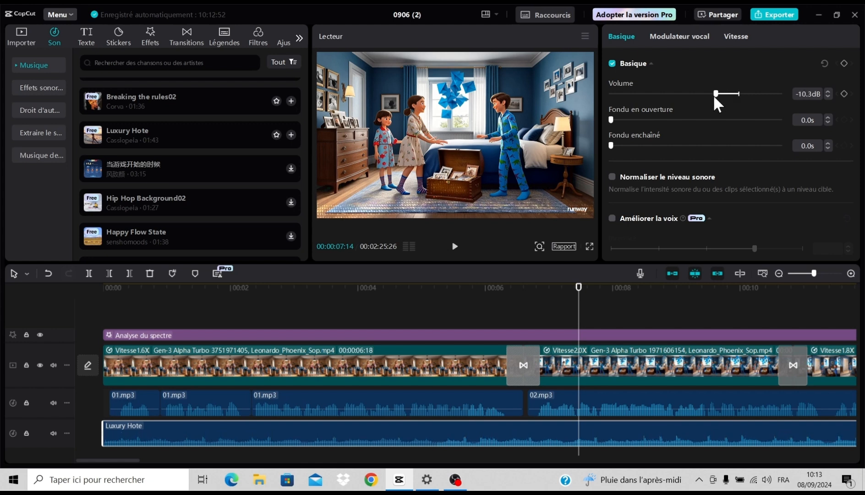
{"action": "left_click", "coordinate": [455, 250]}
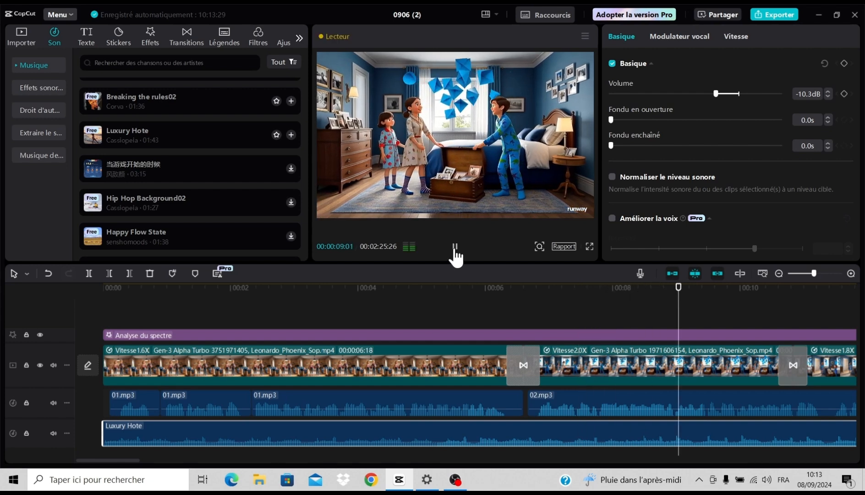
{"action": "key", "text": "space"}
{"action": "left_click_drag", "start_coordinate": [715, 93], "coordinate": [700, 94]}
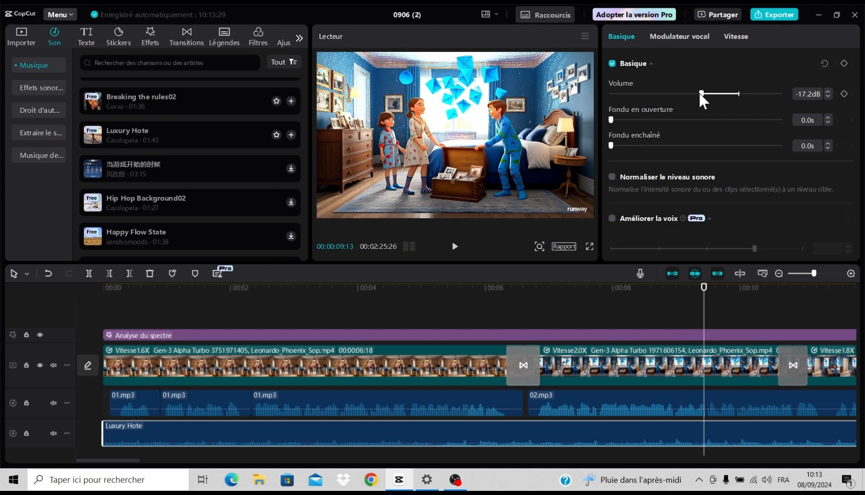
- Play the scenes up to 00:00:20:03 to check the music level, and return the playhead to the start of the timeline
{"action": "left_click", "coordinate": [455, 246]}
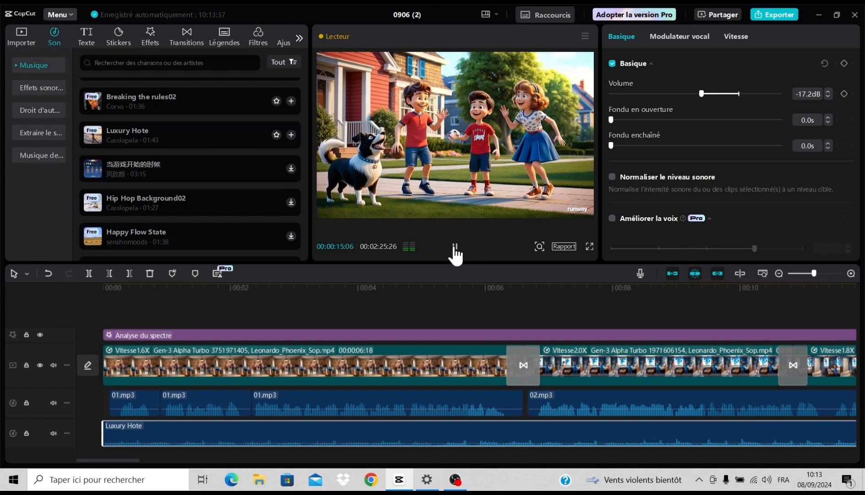
{"action": "left_click", "coordinate": [455, 247]}
{"action": "left_click", "coordinate": [455, 246]}
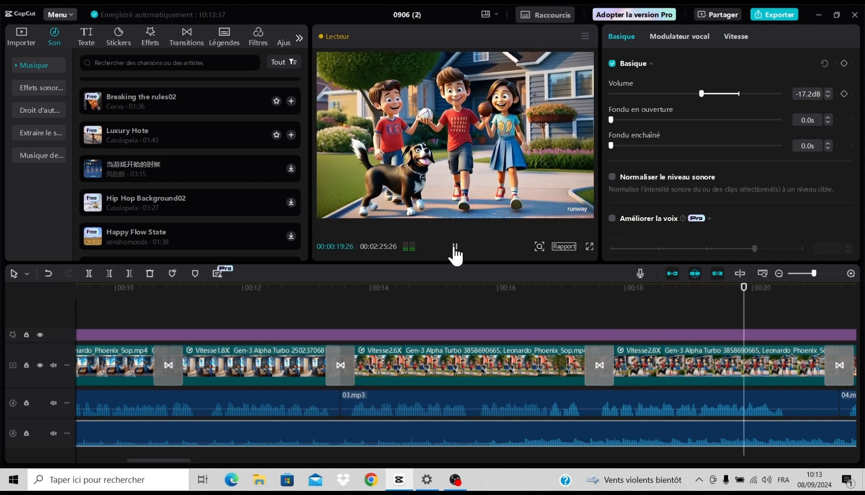
{"action": "left_click", "coordinate": [455, 247]}
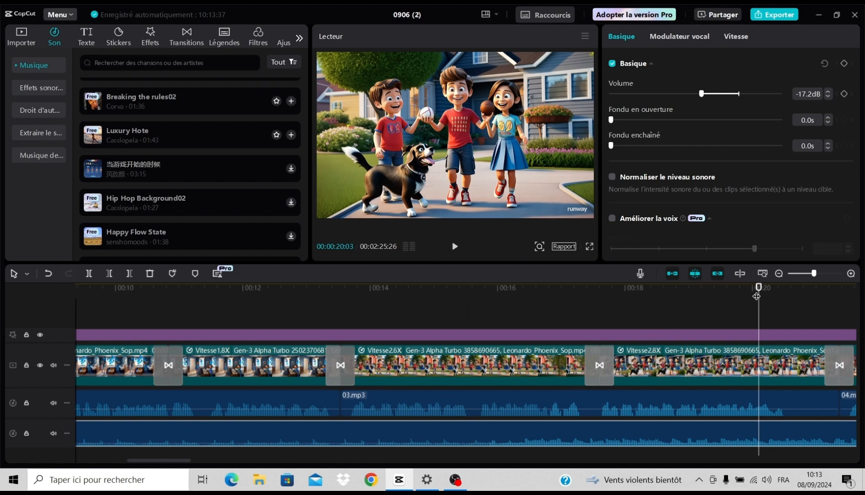
{"action": "left_click_drag", "start_coordinate": [759, 288], "coordinate": [6, 293]}
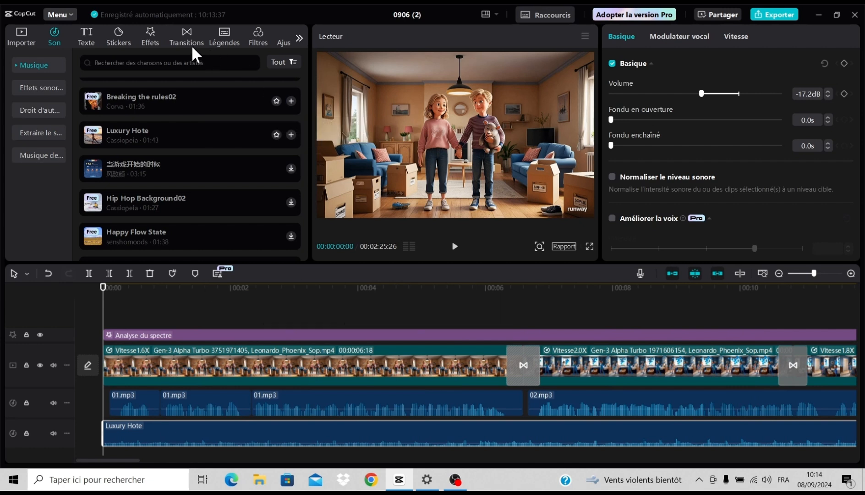
- Add the Numérisation de Blu-ray video effect at the start of the timeline and copy its clip
{"action": "left_click", "coordinate": [146, 39]}
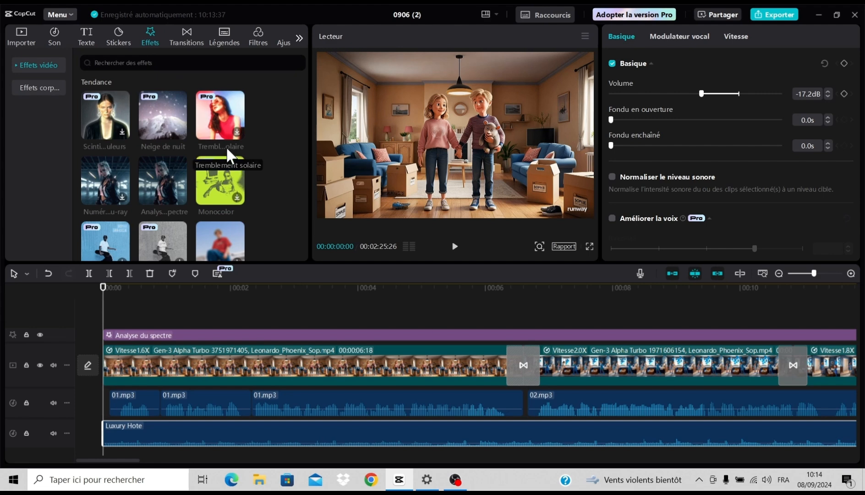
{"action": "scroll", "coordinate": [190, 161], "scroll_direction": "down", "scroll_amount": 5}
{"action": "scroll", "coordinate": [190, 161], "scroll_direction": "up", "scroll_amount": 5}
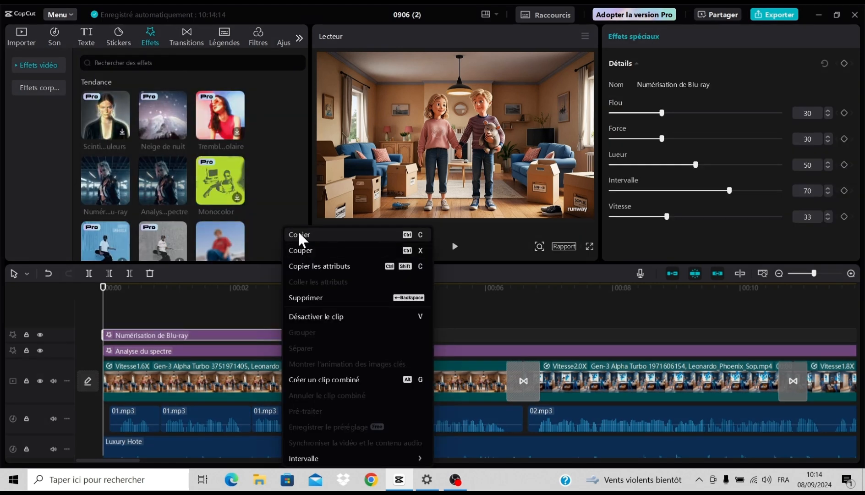
{"action": "left_click", "coordinate": [298, 235]}
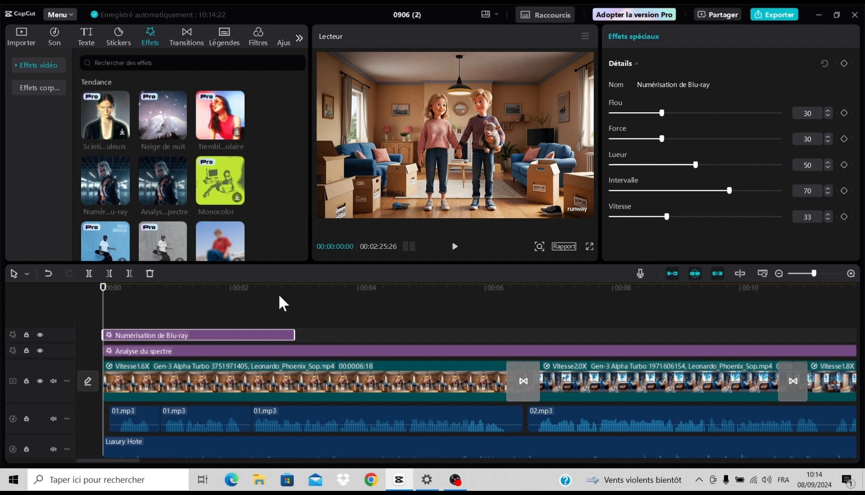
- Paste the Numérisation de Blu-ray effect above the main clips at 00:00:07:04 and 00:00:18:02
{"action": "left_click", "coordinate": [557, 334]}
{"action": "right_click", "coordinate": [557, 333]}
{"action": "left_click", "coordinate": [569, 338]}
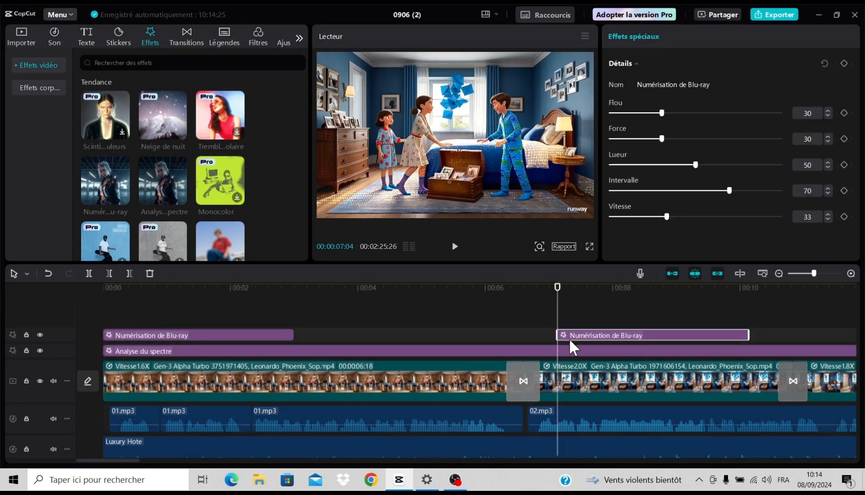
{"action": "left_click_drag", "start_coordinate": [133, 460], "coordinate": [189, 464]}
{"action": "left_click", "coordinate": [442, 330]}
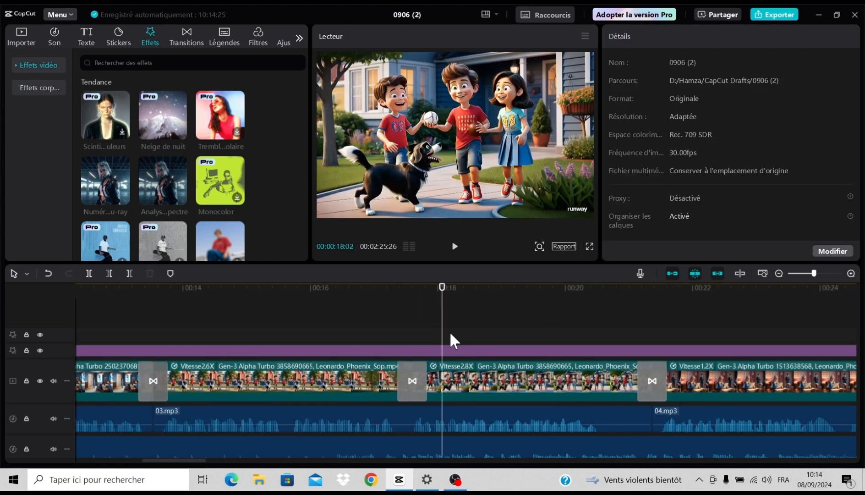
{"action": "right_click", "coordinate": [450, 331]}
{"action": "left_click", "coordinate": [463, 341]}
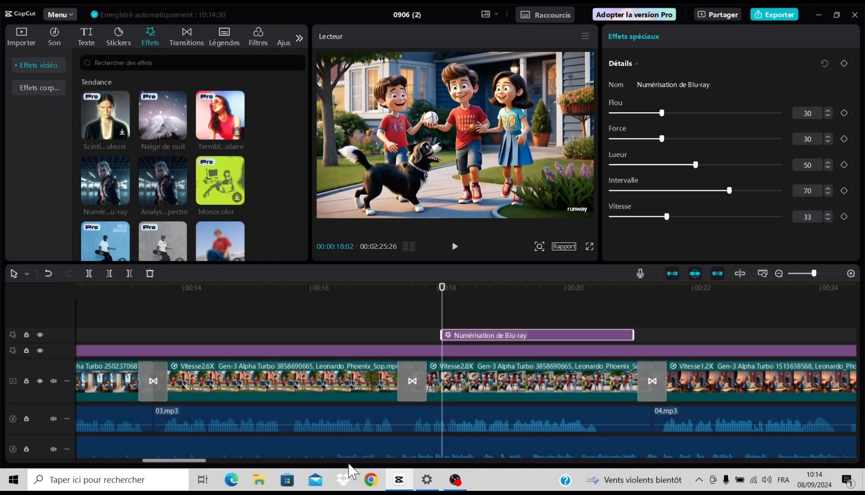
- Paste copies of the Numérisation de Blu-ray effect at 00:00:33:06 and 00:00:53:13
{"action": "left_click_drag", "start_coordinate": [202, 460], "coordinate": [297, 460]}
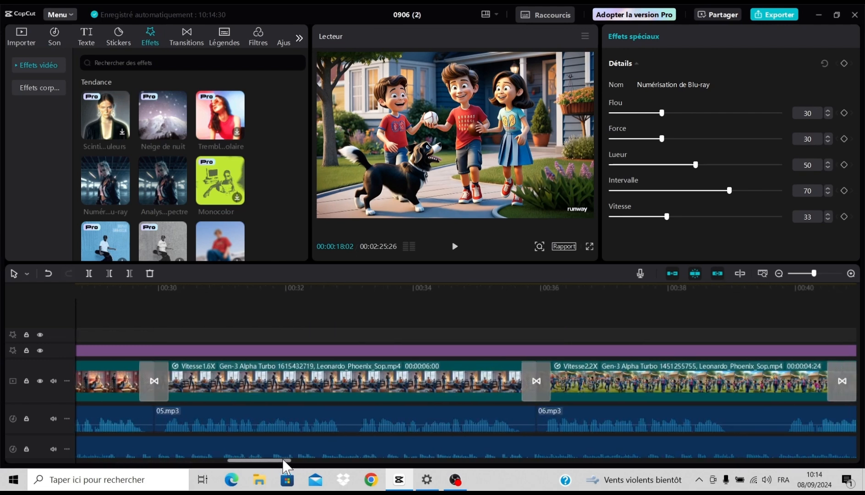
{"action": "left_click", "coordinate": [362, 332]}
{"action": "right_click", "coordinate": [378, 336]}
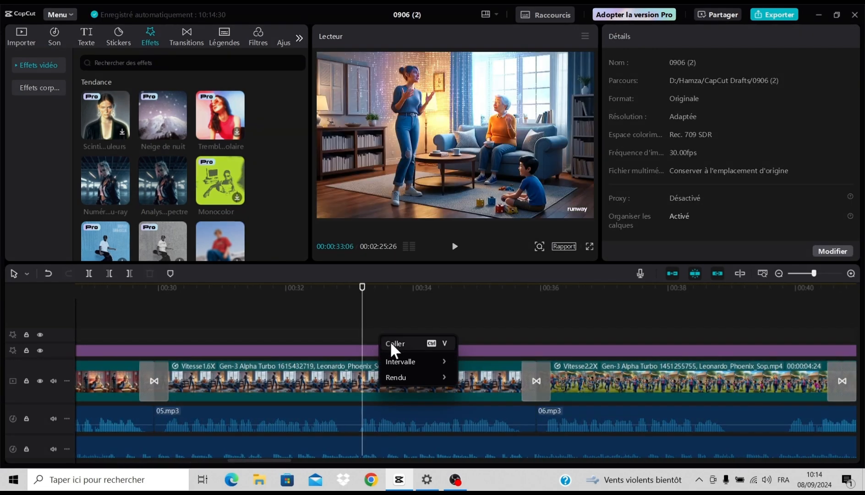
{"action": "left_click", "coordinate": [392, 343]}
{"action": "left_click_drag", "start_coordinate": [275, 465], "coordinate": [372, 465]}
{"action": "left_click", "coordinate": [463, 338]}
{"action": "right_click", "coordinate": [480, 335]}
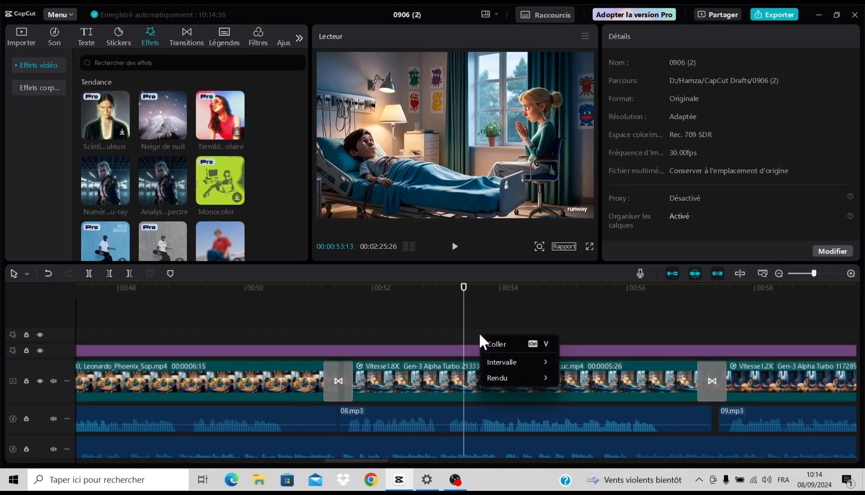
{"action": "left_click", "coordinate": [491, 342]}
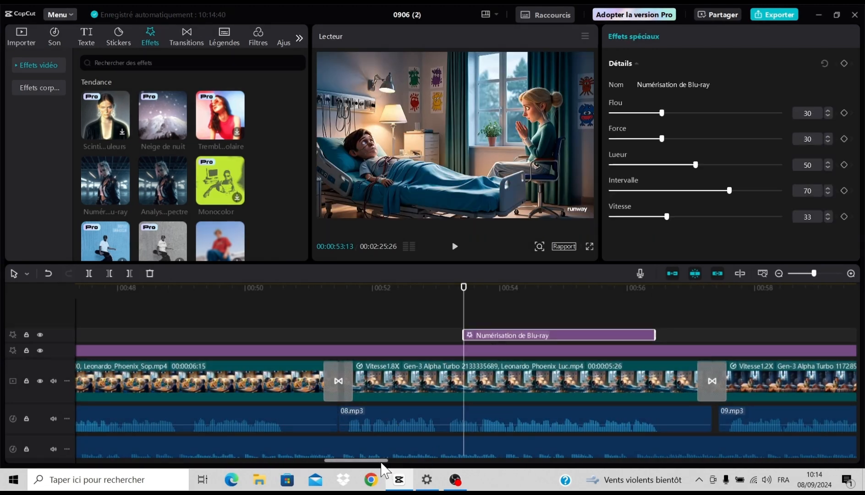
- Paste copies of the Numérisation de Blu-ray effect at 00:01:13:25 and 00:01:31:20
{"action": "left_click_drag", "start_coordinate": [381, 464], "coordinate": [479, 454]}
{"action": "left_click", "coordinate": [539, 341]}
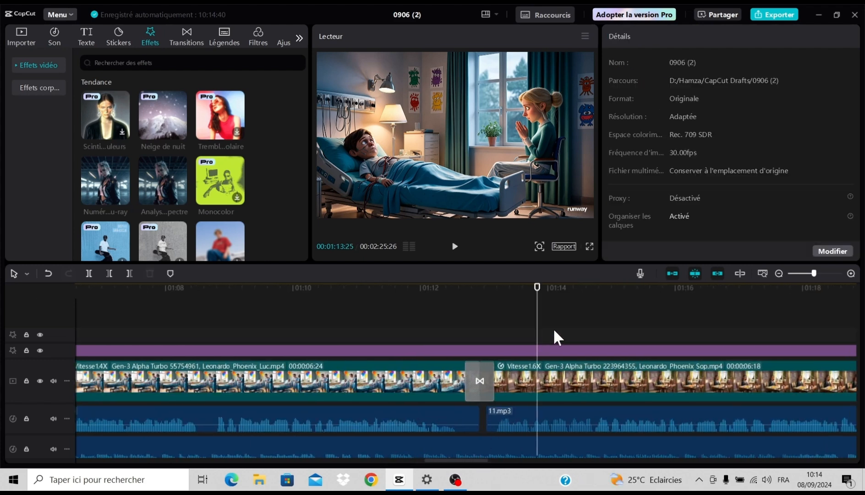
{"action": "right_click", "coordinate": [555, 329]}
{"action": "left_click", "coordinate": [560, 337]}
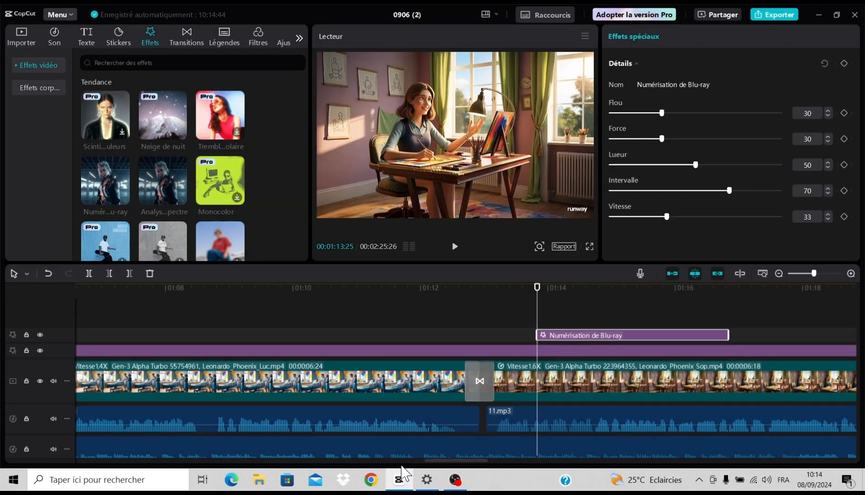
{"action": "left_click_drag", "start_coordinate": [439, 453], "coordinate": [536, 450]}
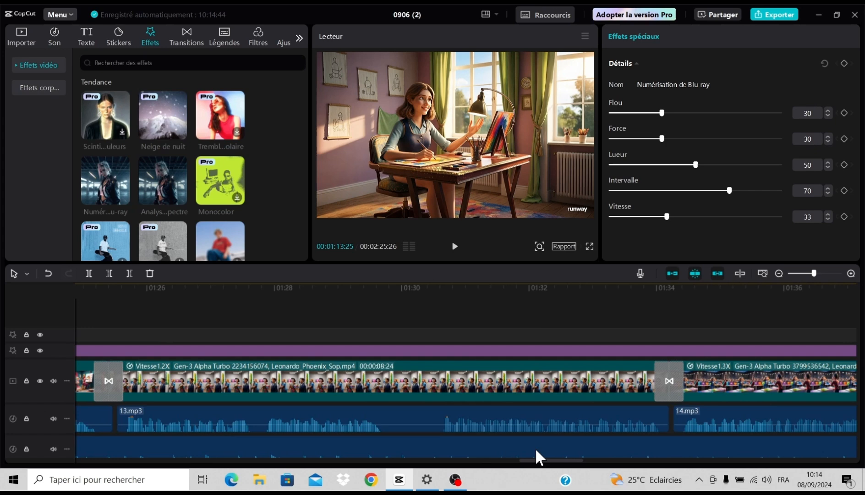
{"action": "left_click", "coordinate": [508, 334]}
{"action": "right_click", "coordinate": [514, 335]}
{"action": "left_click", "coordinate": [517, 340]}
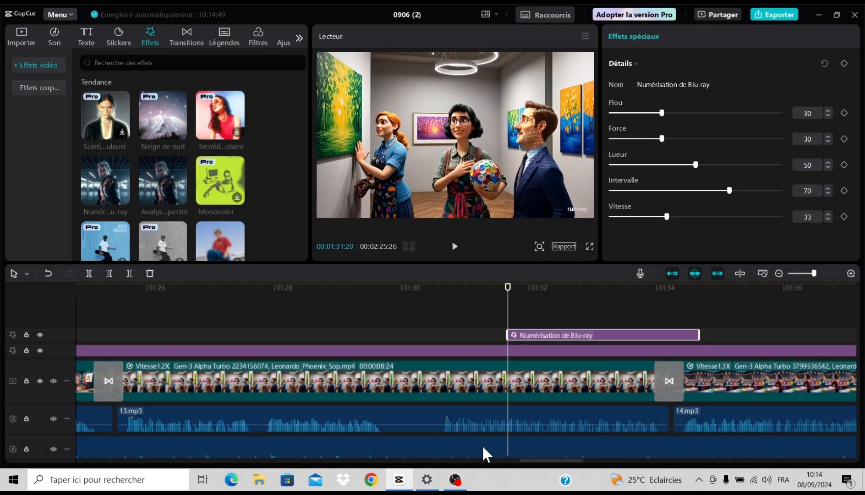
- Paste the Numérisation de Blu-ray effect at about 00:01:47 and at 00:02:04:28, and play the kitchen table scene to check it
{"action": "left_click_drag", "start_coordinate": [534, 463], "coordinate": [617, 464]}
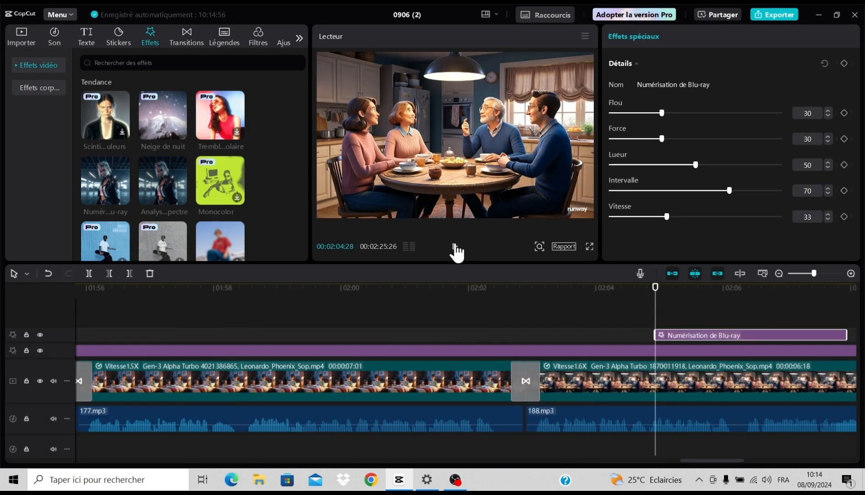
{"action": "left_click", "coordinate": [455, 247]}
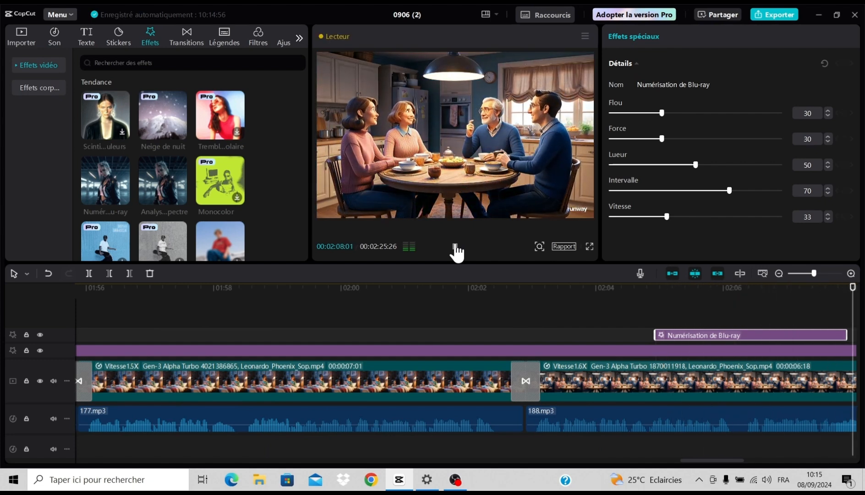
{"action": "left_click", "coordinate": [455, 247]}
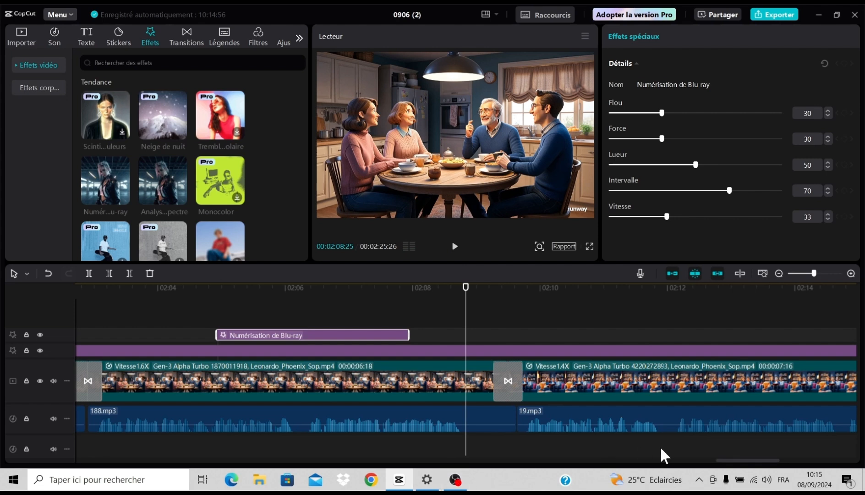
- Play the gallery scene near the end of the first Luxury Hote music clip and trim the clip's end to 00:01:40:18
{"action": "left_click_drag", "start_coordinate": [722, 459], "coordinate": [83, 460]}
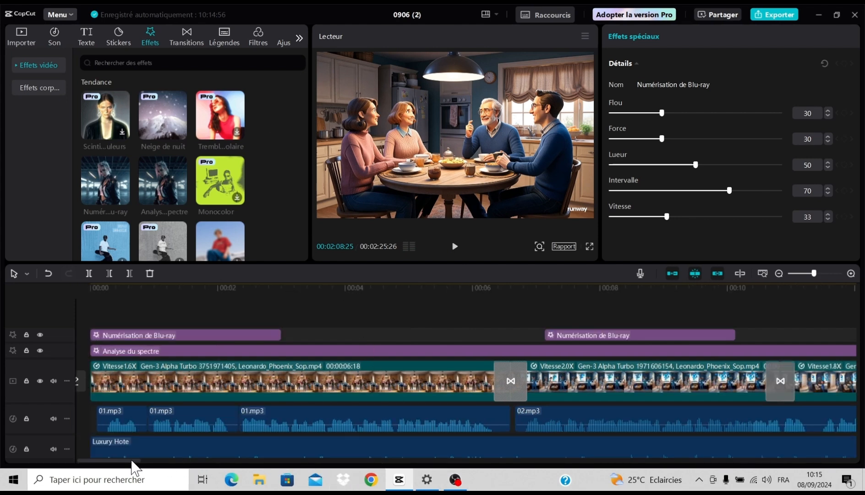
{"action": "left_click_drag", "start_coordinate": [135, 460], "coordinate": [654, 485]}
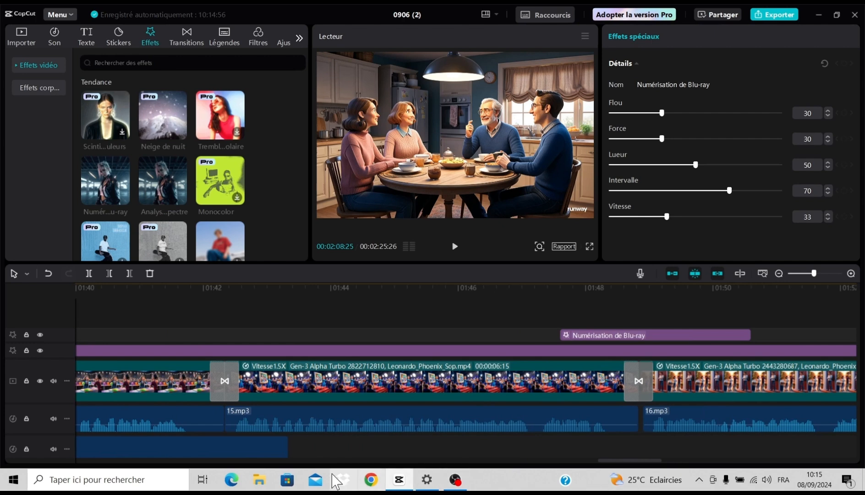
{"action": "left_click_drag", "start_coordinate": [604, 464], "coordinate": [582, 462]}
{"action": "left_click", "coordinate": [333, 448]}
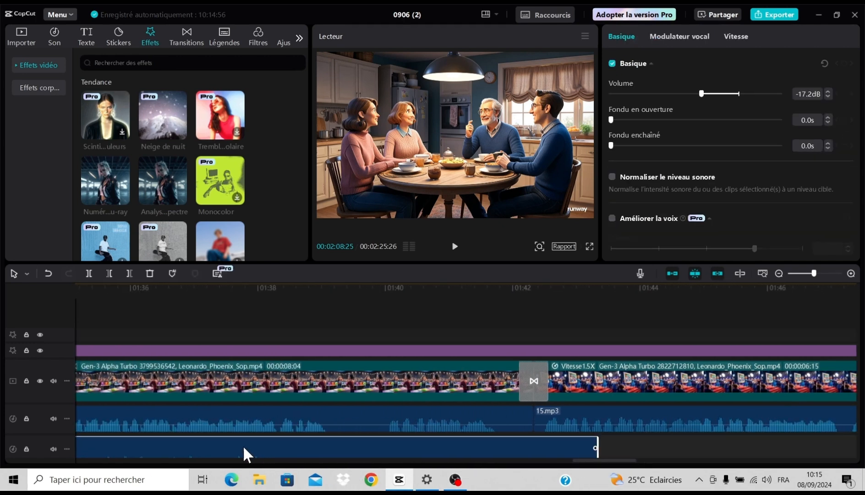
{"action": "left_click", "coordinate": [152, 322]}
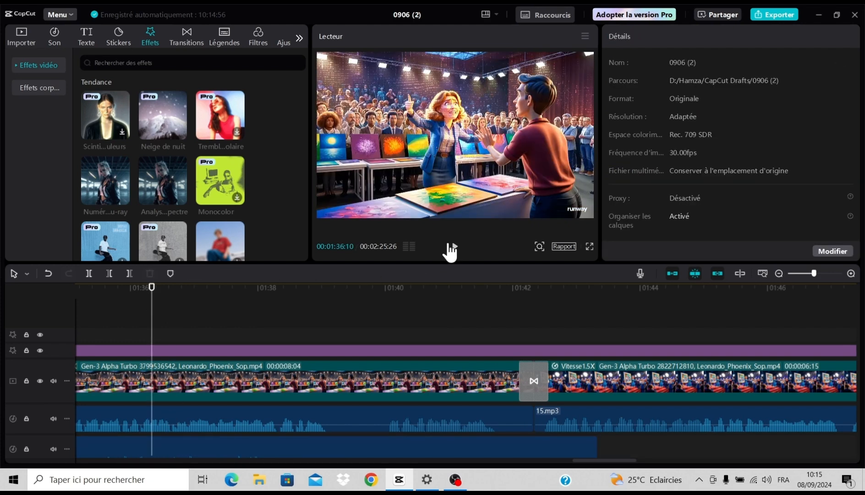
{"action": "left_click", "coordinate": [455, 250]}
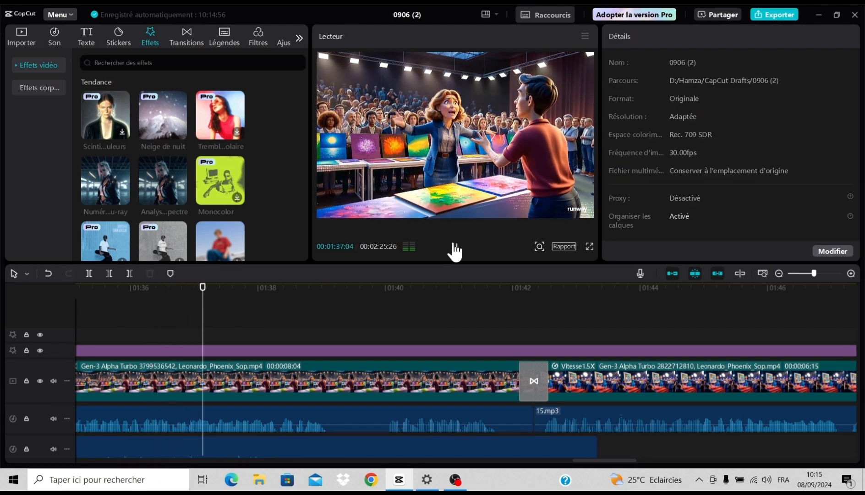
{"action": "left_click", "coordinate": [455, 249]}
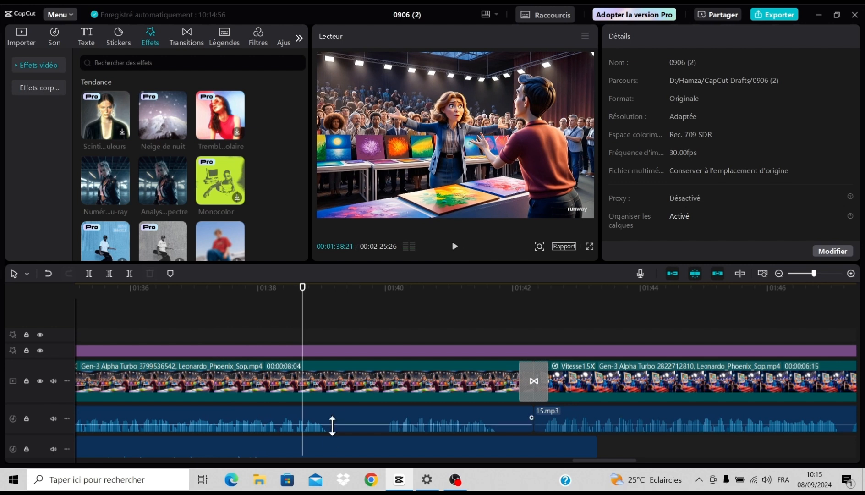
{"action": "left_click", "coordinate": [327, 449]}
{"action": "scroll", "coordinate": [395, 424], "scroll_direction": "down", "scroll_amount": 1}
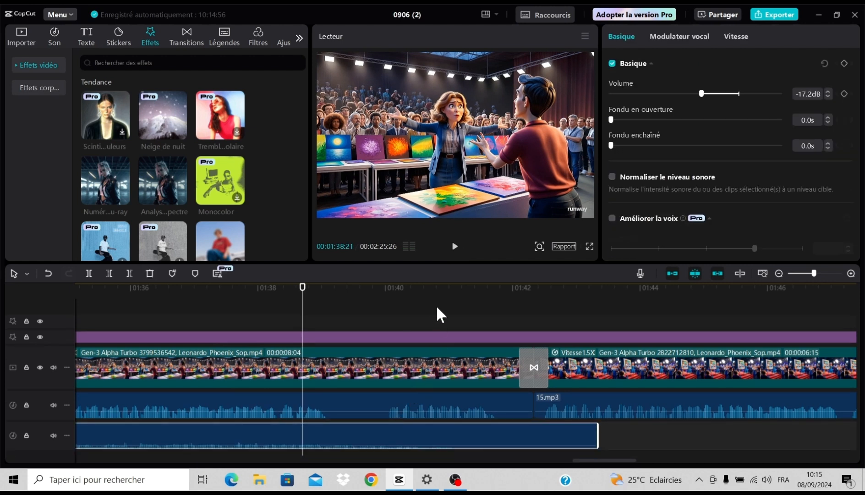
{"action": "left_click", "coordinate": [455, 247]}
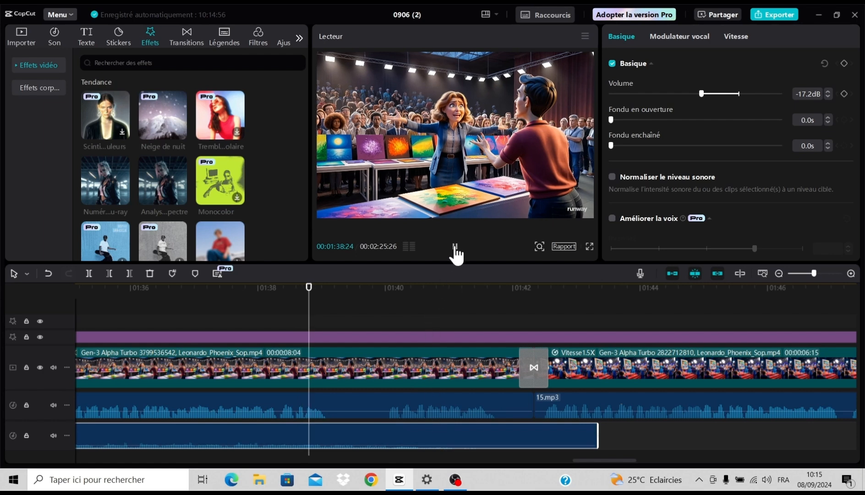
{"action": "left_click", "coordinate": [455, 250]}
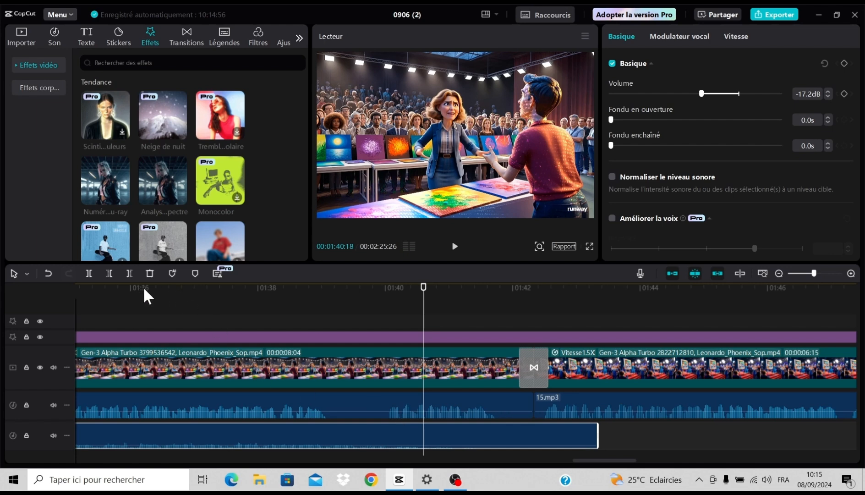
{"action": "left_click", "coordinate": [129, 273]}
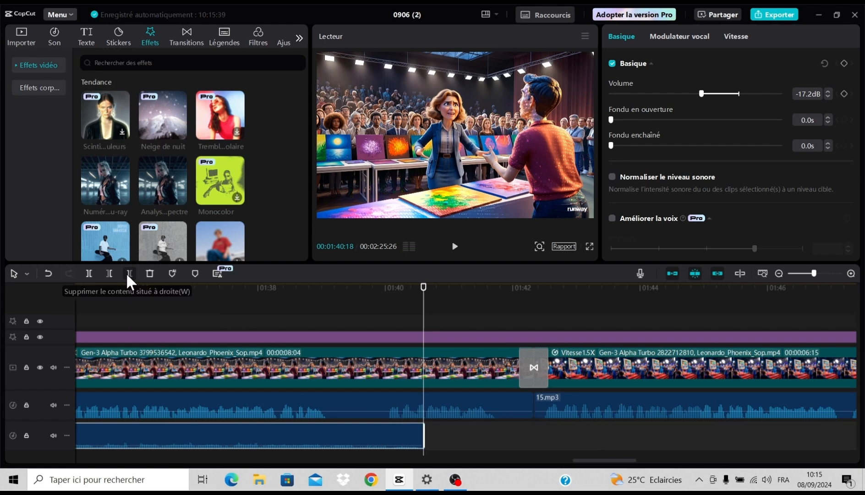
- Copy the trimmed Luxury Hote music clip and paste it directly after the original at 00:01:40:18
{"action": "right_click", "coordinate": [391, 435]}
{"action": "left_click", "coordinate": [416, 236]}
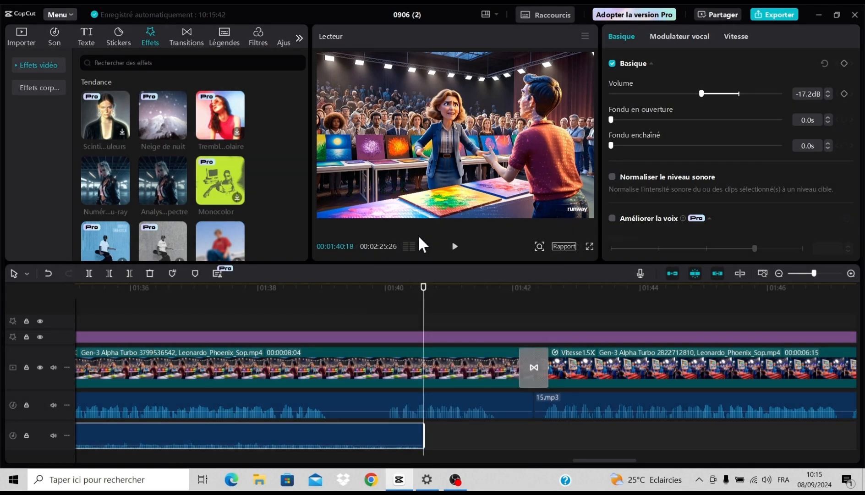
{"action": "right_click", "coordinate": [449, 427]}
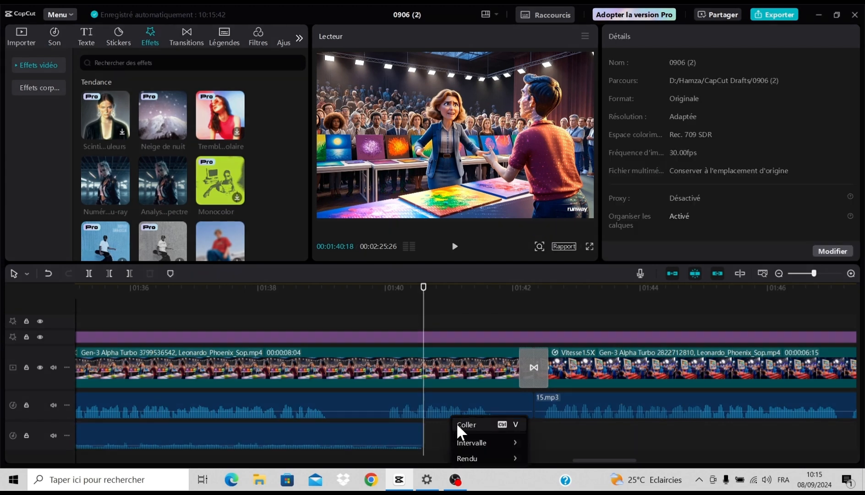
{"action": "left_click", "coordinate": [466, 424]}
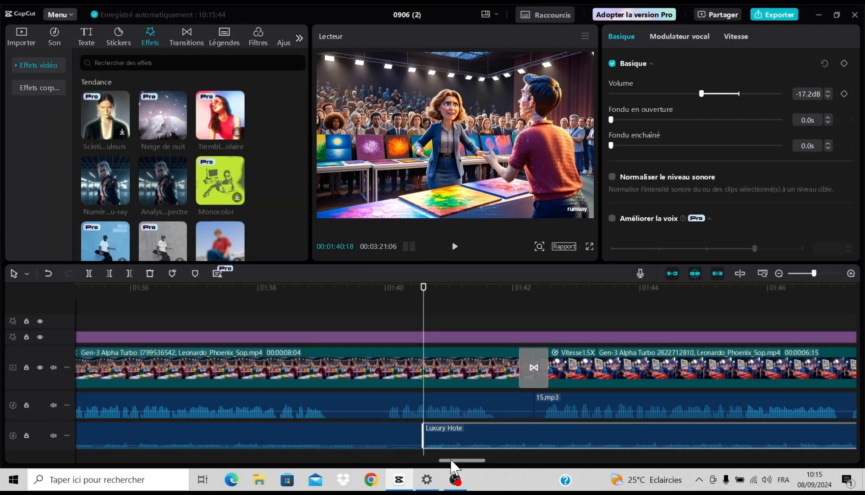
- Trim the end of the pasted music clip to the end of the last video clip at 00:02:25:26
{"action": "left_click_drag", "start_coordinate": [451, 460], "coordinate": [636, 457]}
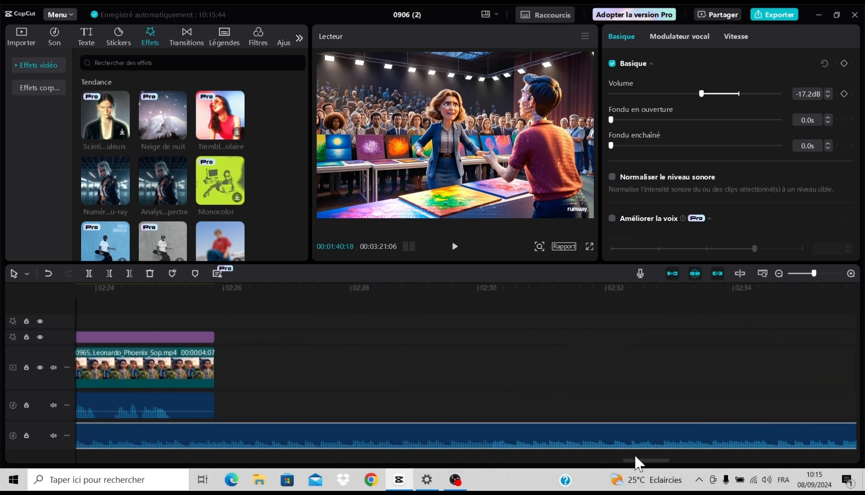
{"action": "left_click", "coordinate": [212, 404]}
{"action": "left_click", "coordinate": [214, 319]}
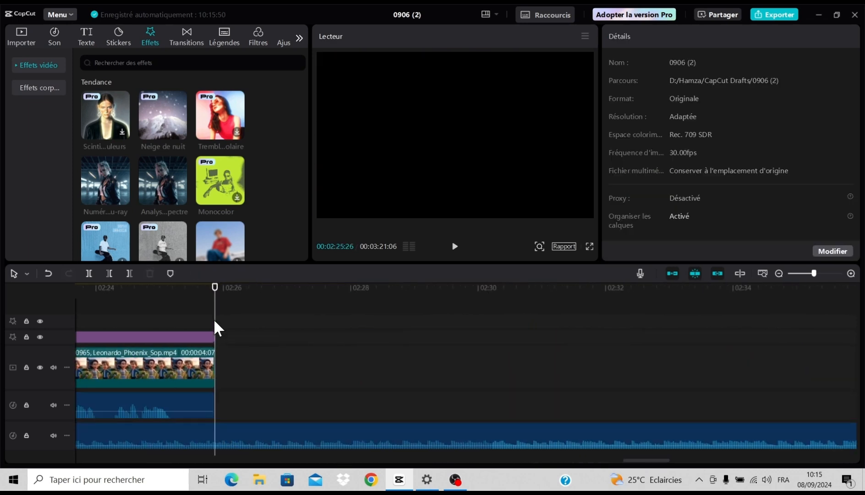
{"action": "left_click", "coordinate": [218, 443]}
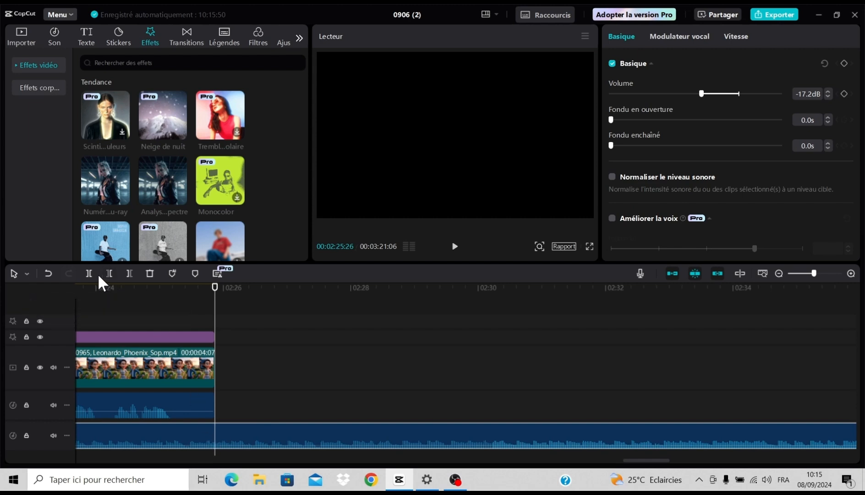
{"action": "left_click", "coordinate": [130, 273]}
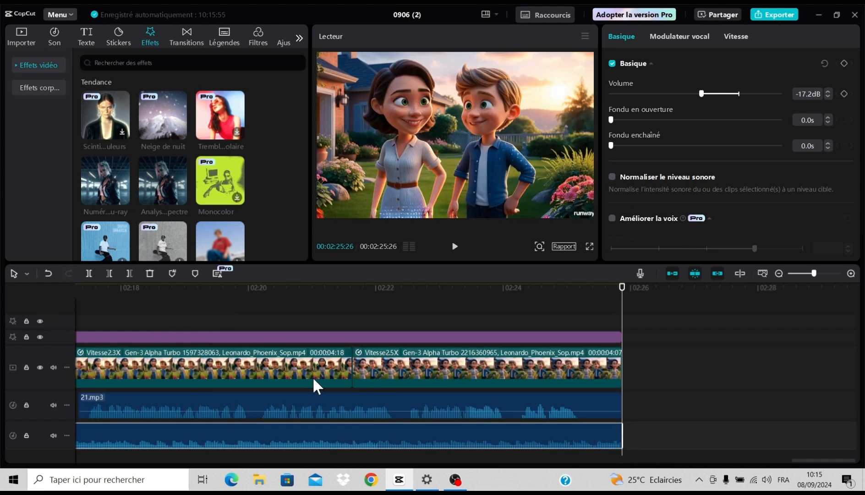
- Browse the body effects and the trending video effects, and return to the start of the timeline
{"action": "left_click", "coordinate": [39, 88]}
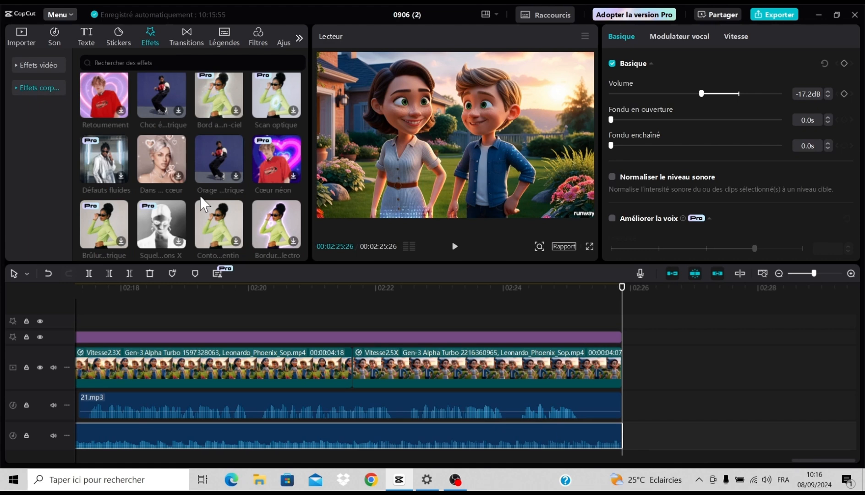
{"action": "scroll", "coordinate": [201, 198], "scroll_direction": "down", "scroll_amount": 3}
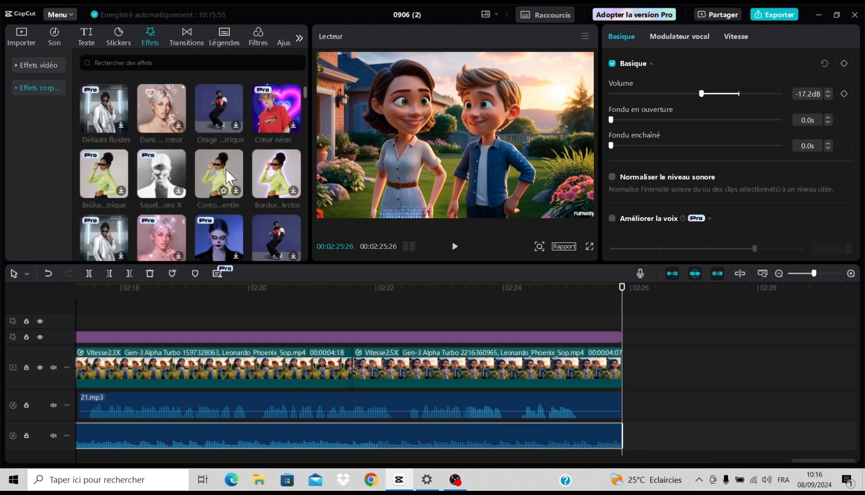
{"action": "scroll", "coordinate": [133, 132], "scroll_direction": "up", "scroll_amount": 2}
{"action": "left_click", "coordinate": [27, 64]}
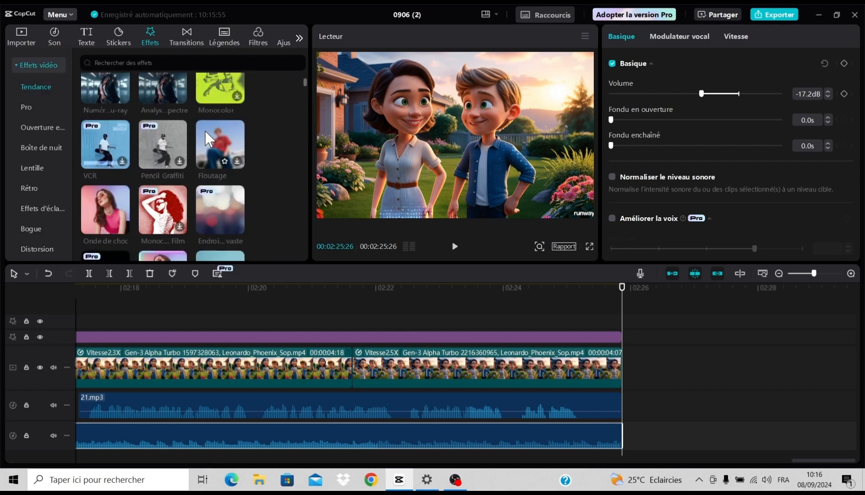
{"action": "scroll", "coordinate": [208, 137], "scroll_direction": "down", "scroll_amount": 5}
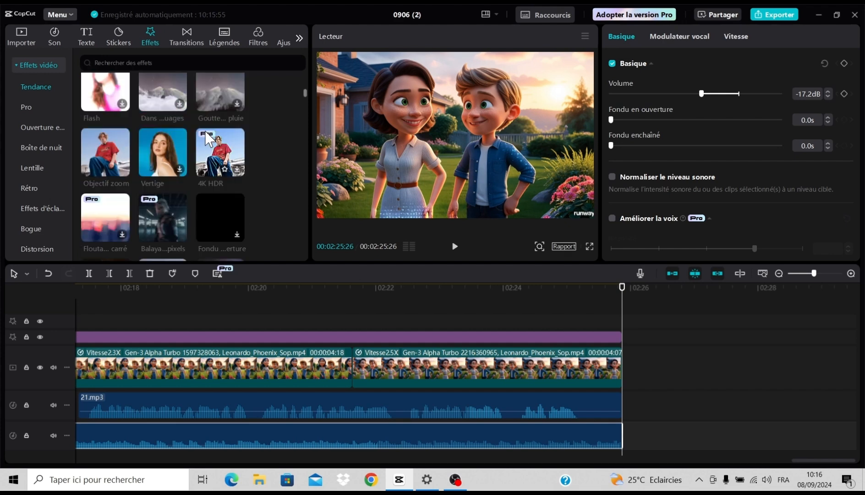
{"action": "scroll", "coordinate": [205, 132], "scroll_direction": "down", "scroll_amount": 1}
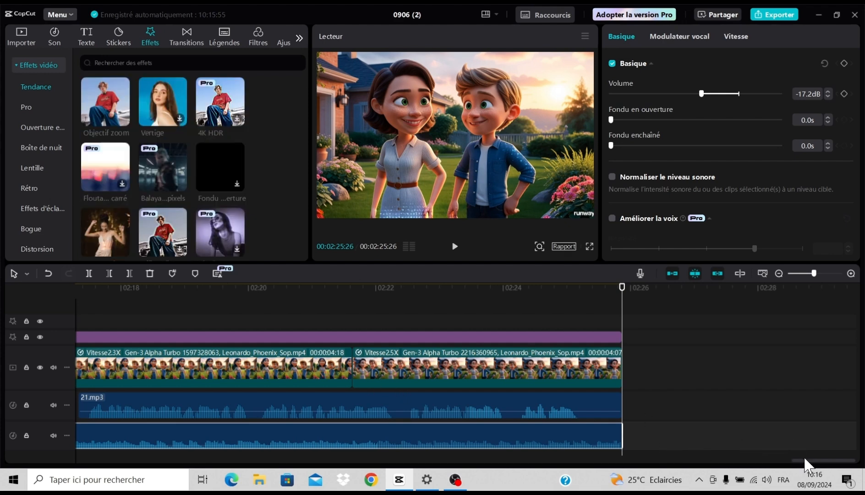
{"action": "left_click_drag", "start_coordinate": [805, 460], "coordinate": [91, 459]}
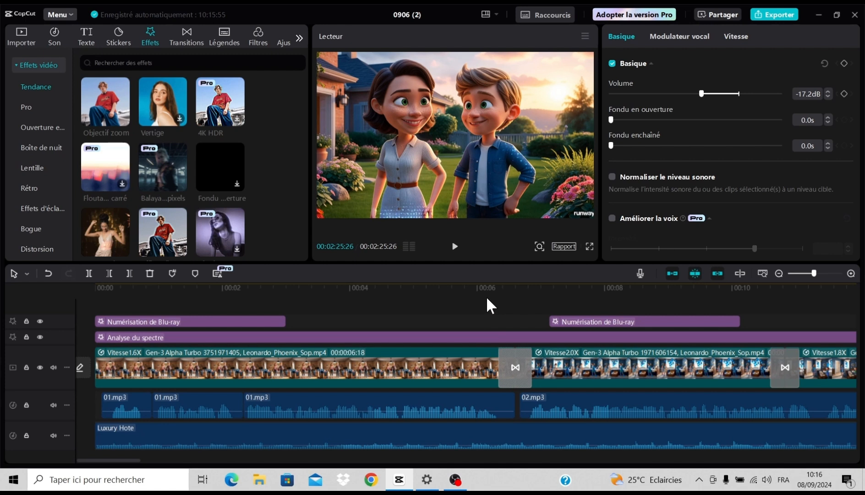
- Export the finished video to the folder D:\YOUTUBE\Chaine Francais\Video 21
{"action": "left_click", "coordinate": [763, 16]}
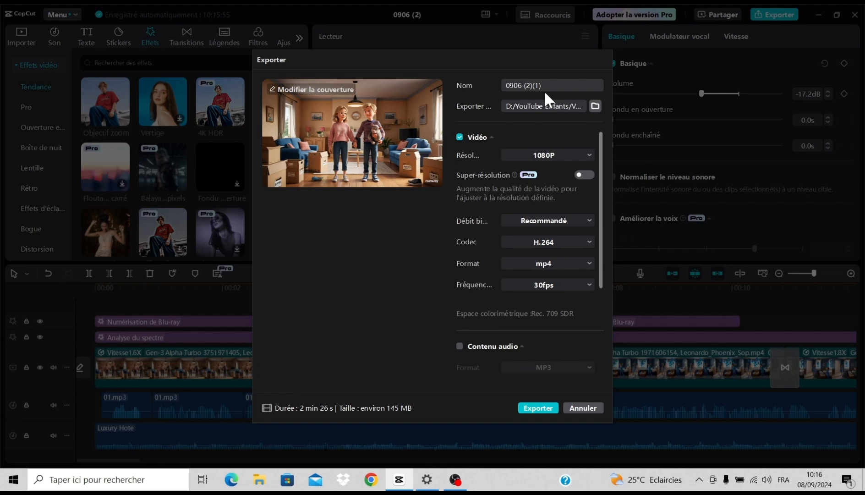
{"action": "left_click", "coordinate": [594, 107]}
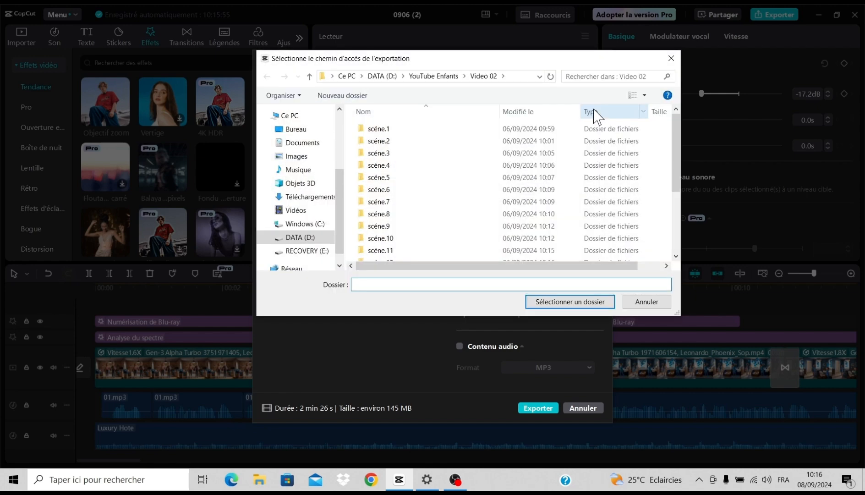
{"action": "left_click", "coordinate": [388, 77]}
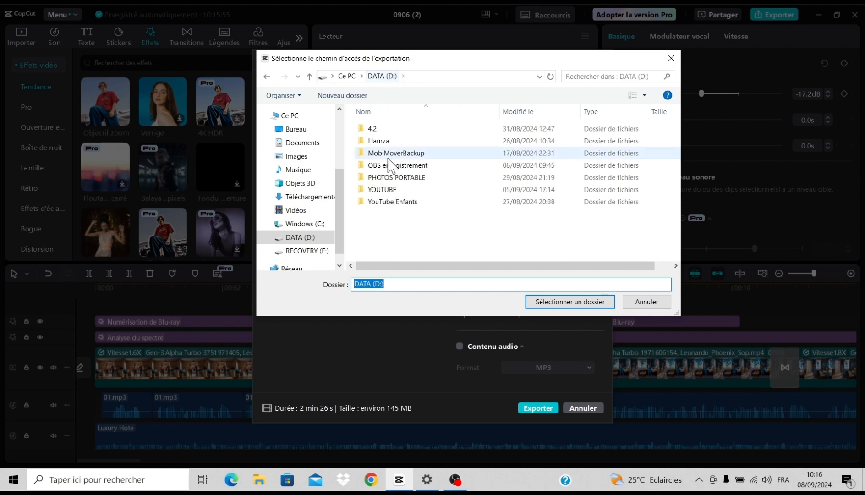
{"action": "double_click", "coordinate": [383, 191]}
{"action": "double_click", "coordinate": [391, 128]}
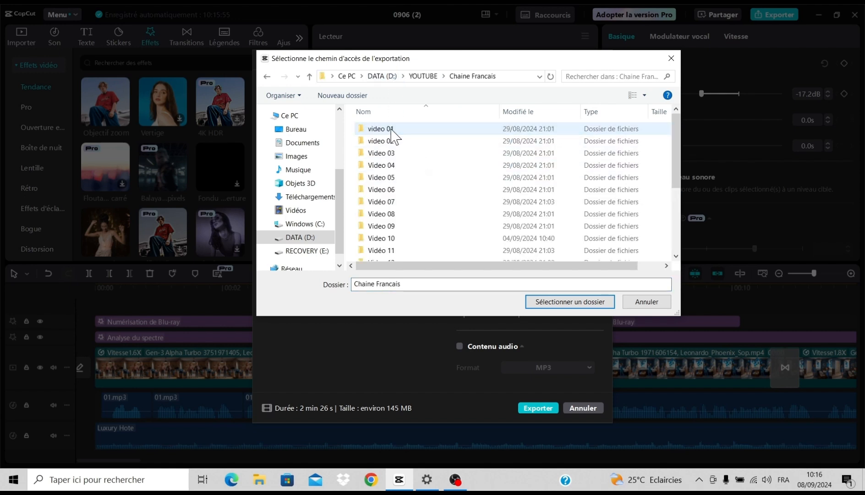
{"action": "scroll", "coordinate": [394, 151], "scroll_direction": "down", "scroll_amount": 3}
{"action": "double_click", "coordinate": [378, 255]}
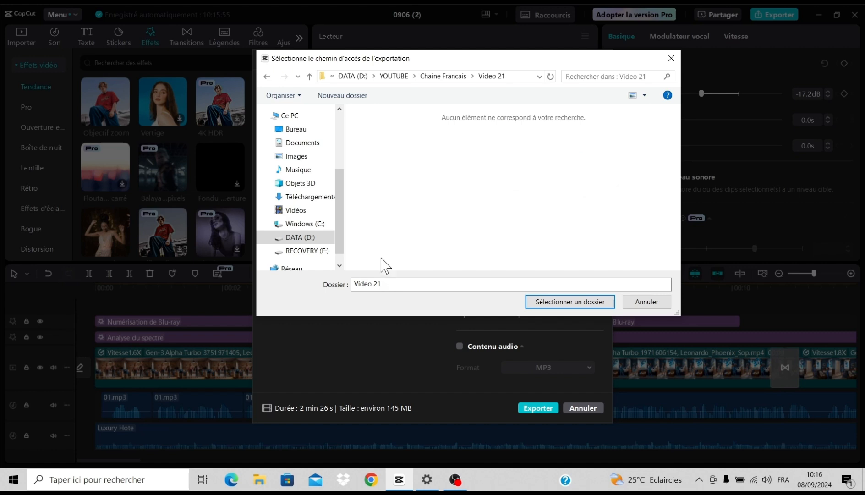
{"action": "left_click", "coordinate": [556, 302]}
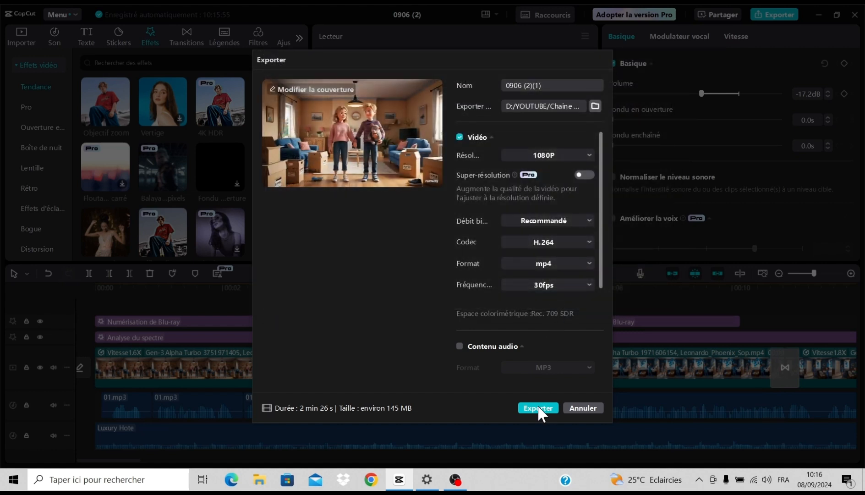
{"action": "left_click", "coordinate": [534, 408]}
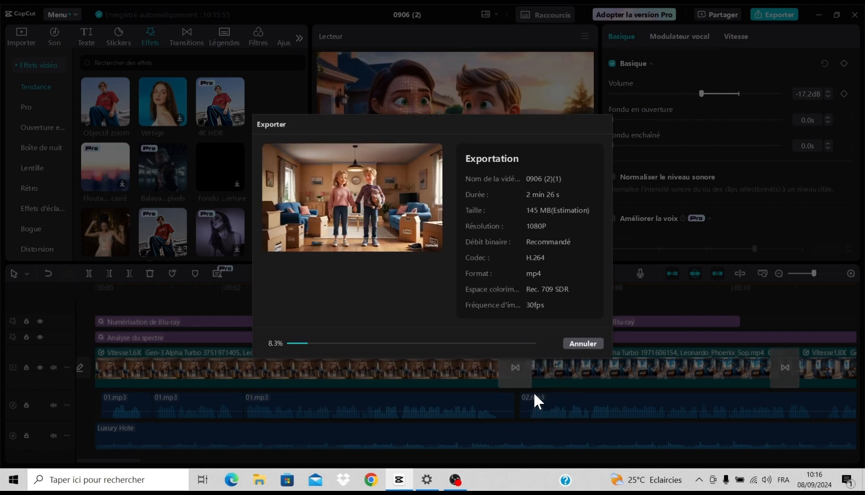